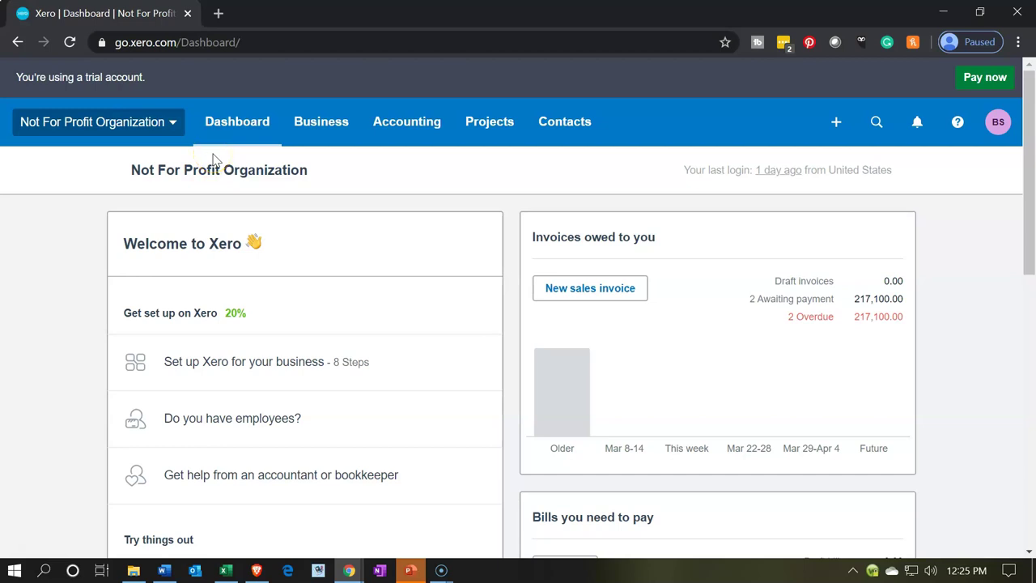
Step: Switch to the Excel workbook and review the Statement of Activities' donor restriction columns and its four program and support expense lines
click(225, 570)
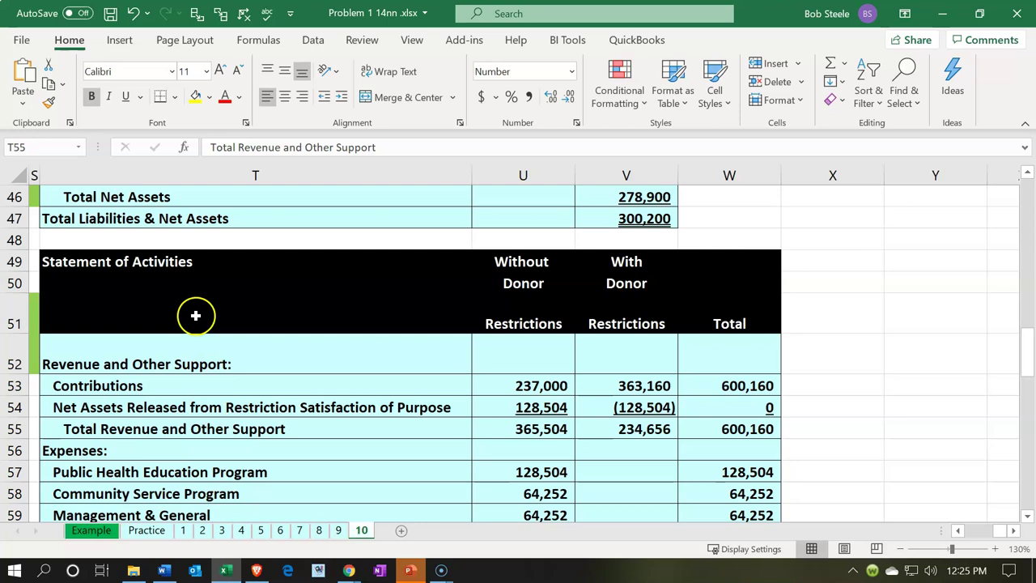
click(180, 281)
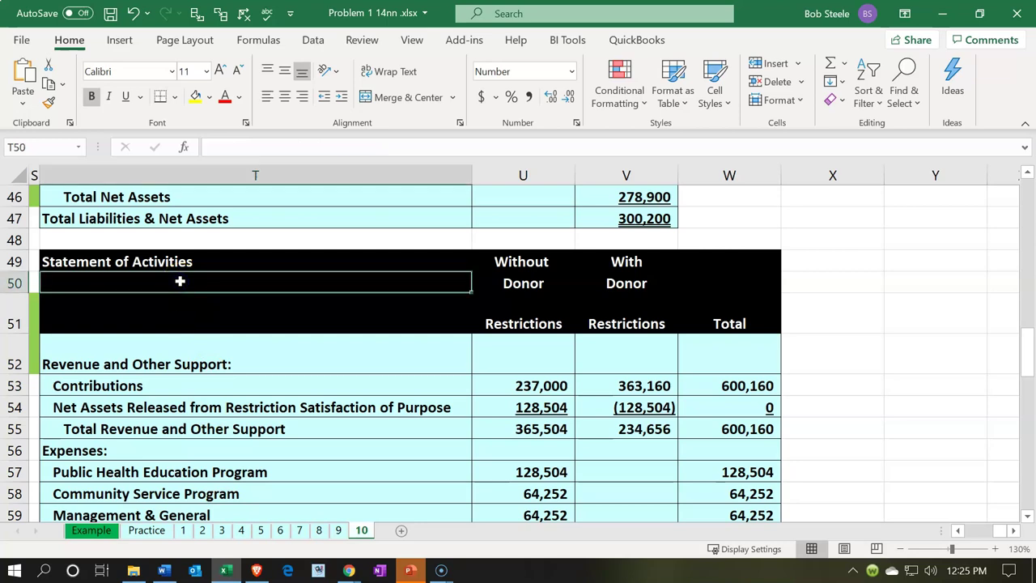
click(488, 327)
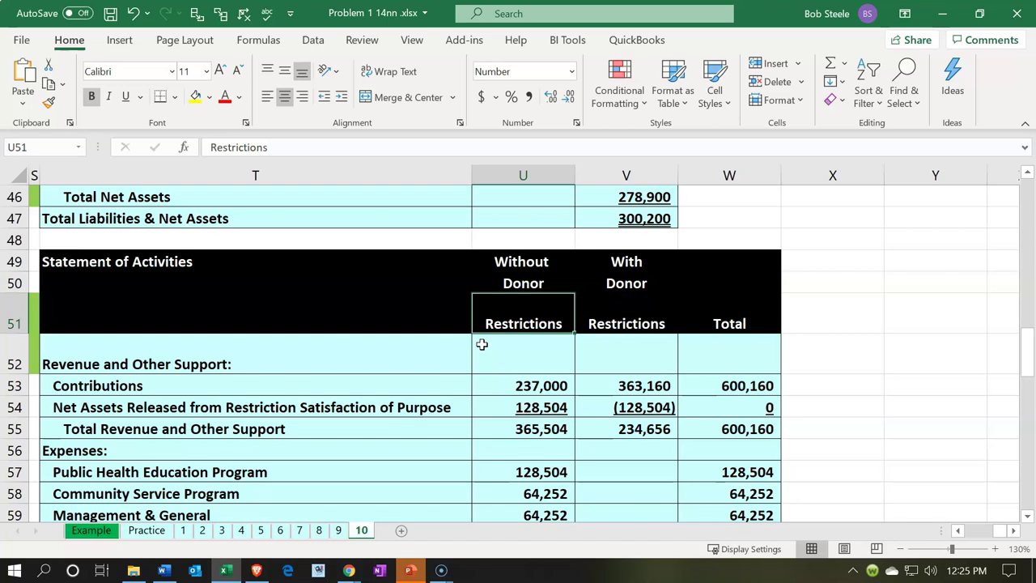
key(Right)
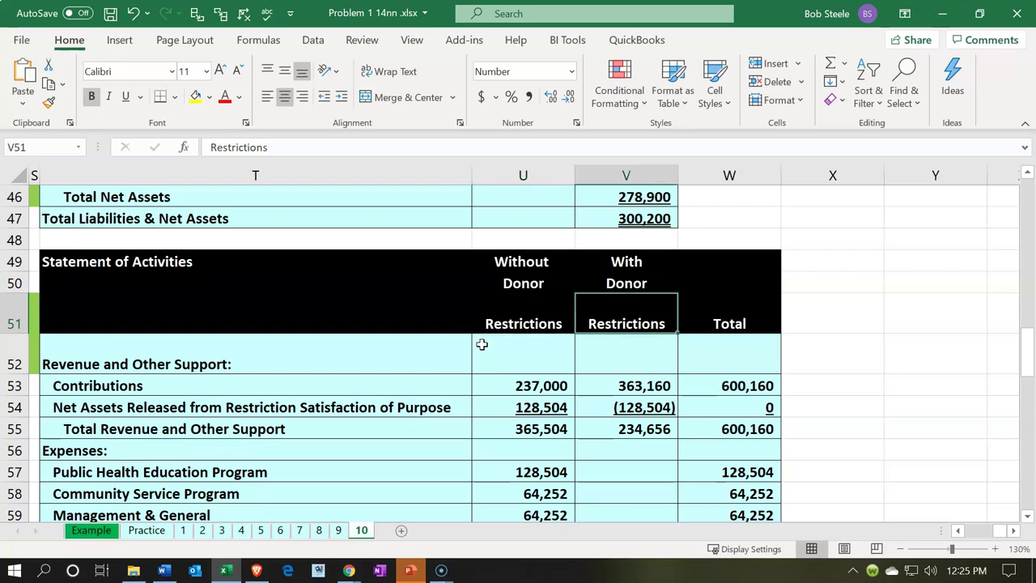
scroll(481, 343, down, 1)
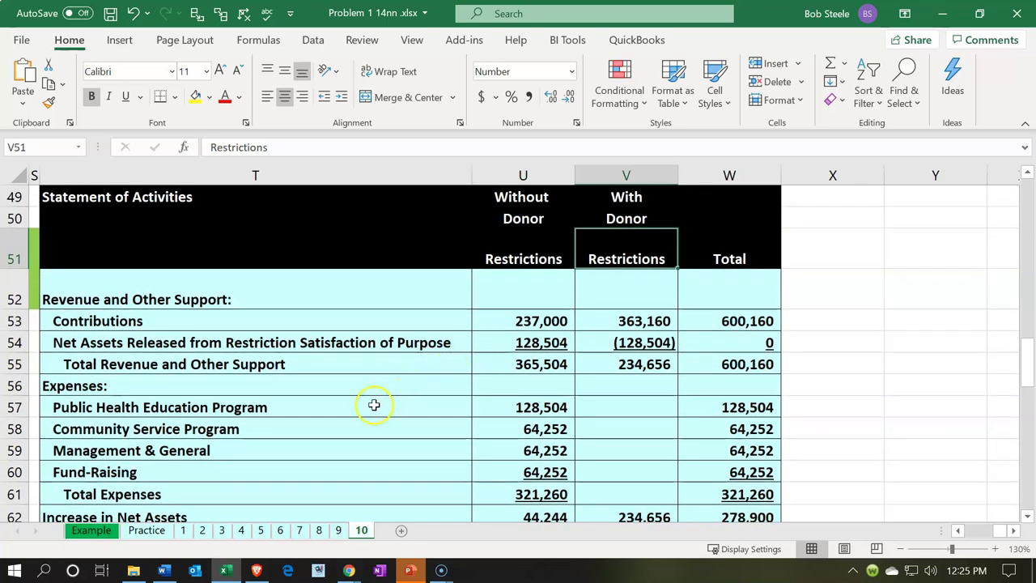
drag(360, 416, 350, 471)
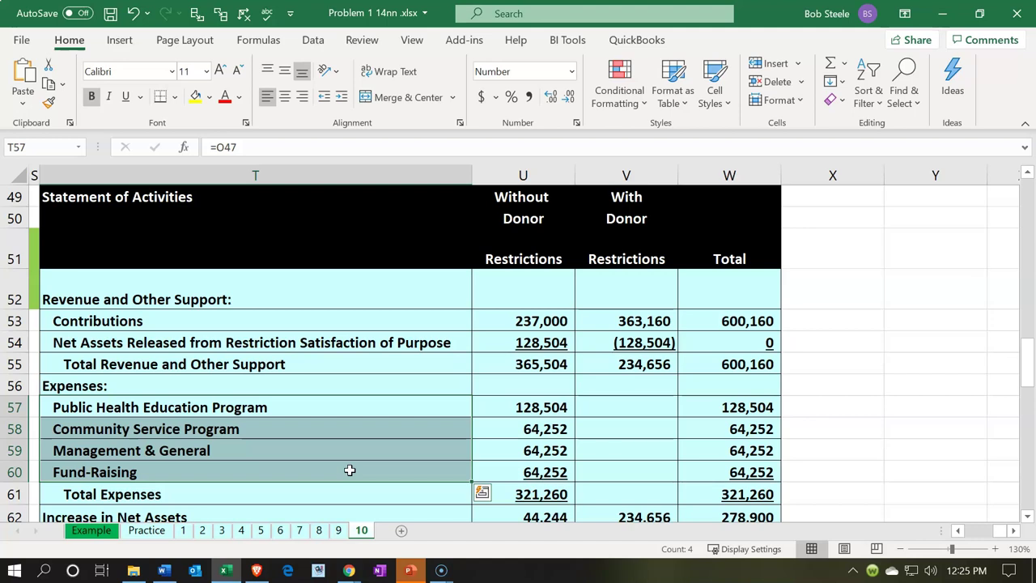
Step: Examine the expense allocation table, from Rent Expense through Total, and the percentage behind the Public Health Education column
scroll(349, 470, up, 6)
scroll(350, 470, up, 5)
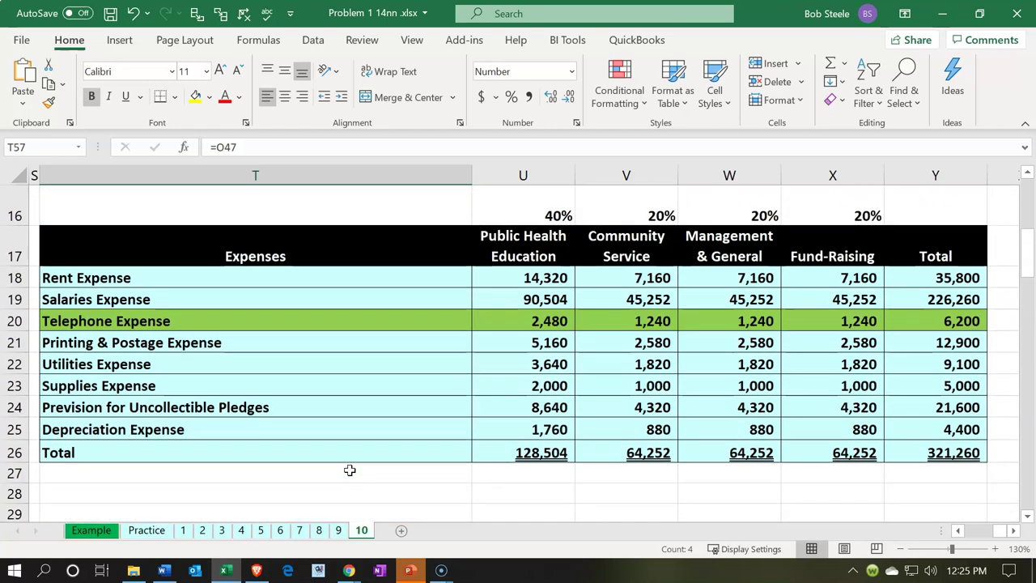
drag(320, 282, 330, 456)
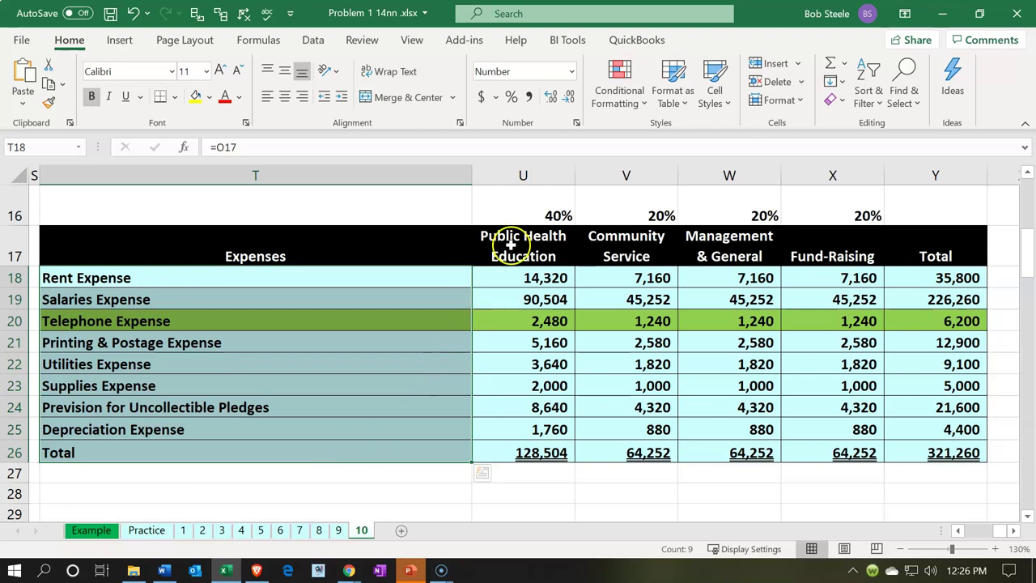
click(526, 217)
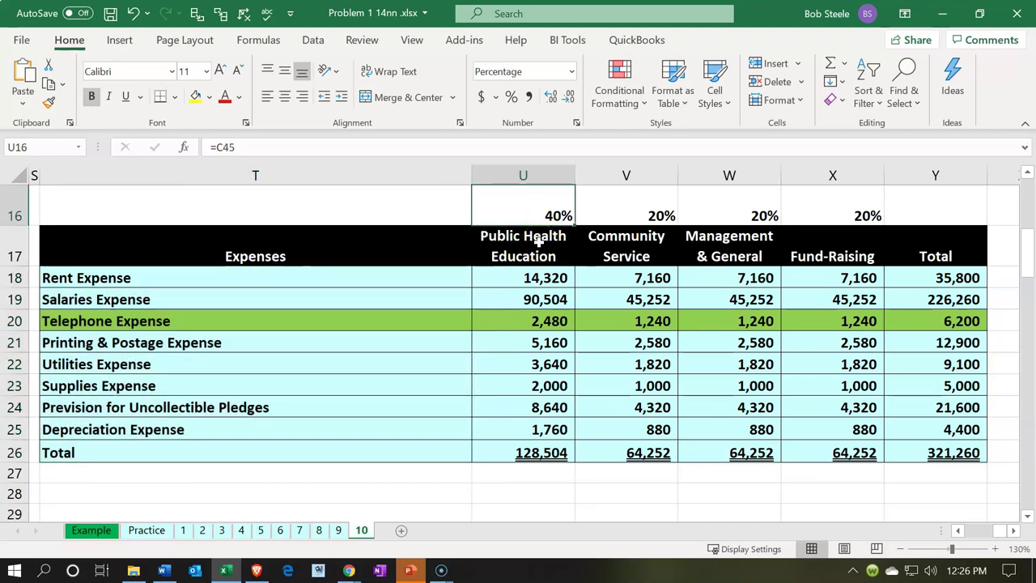
Step: Review the Statement of Activities again, covering the without-donor-restrictions heading, the functional expense lines and the with-donor-restrictions heading
scroll(538, 241, down, 9)
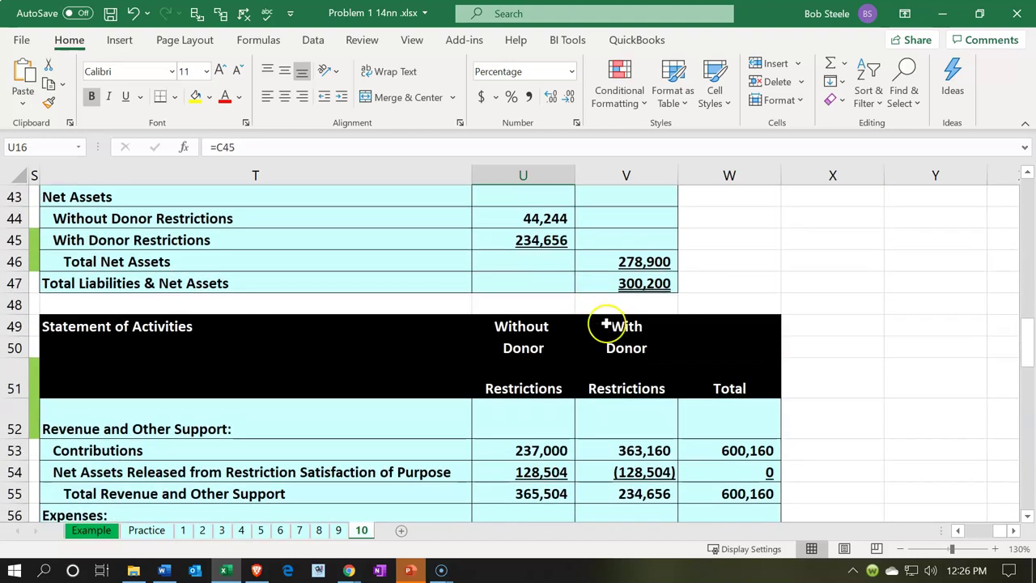
scroll(607, 324, down, 1)
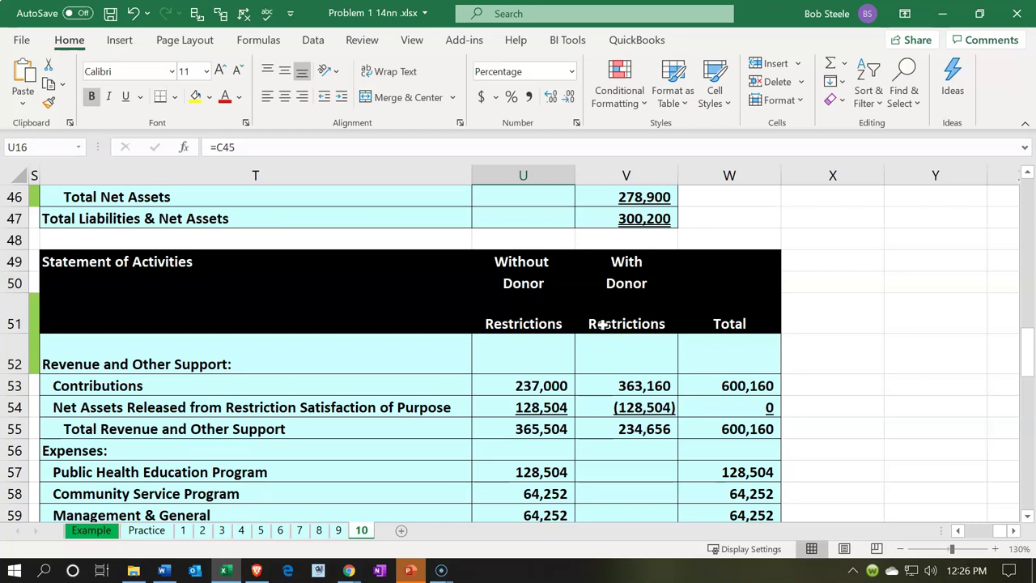
click(180, 262)
drag(179, 262, 542, 372)
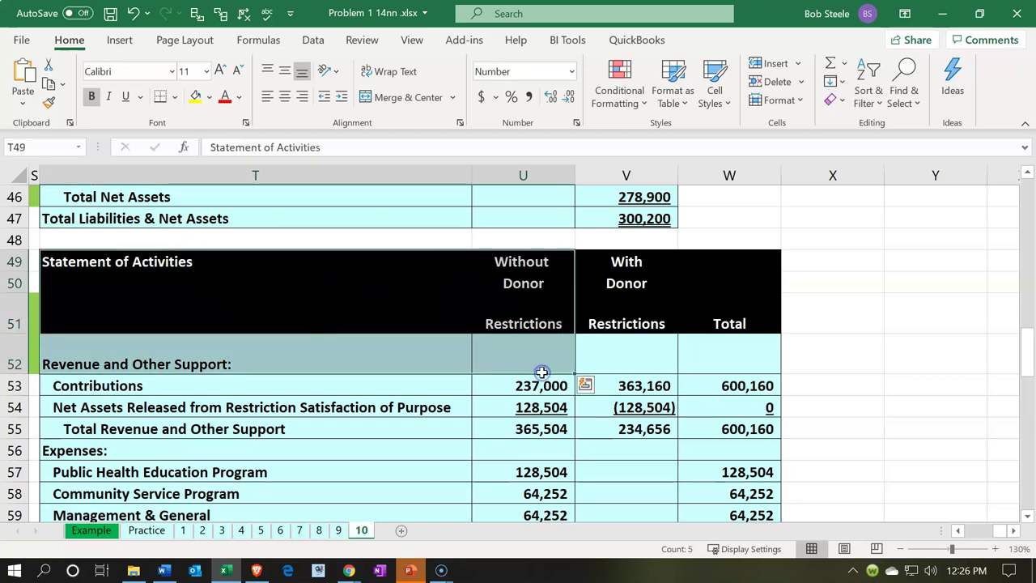
scroll(499, 388, down, 1)
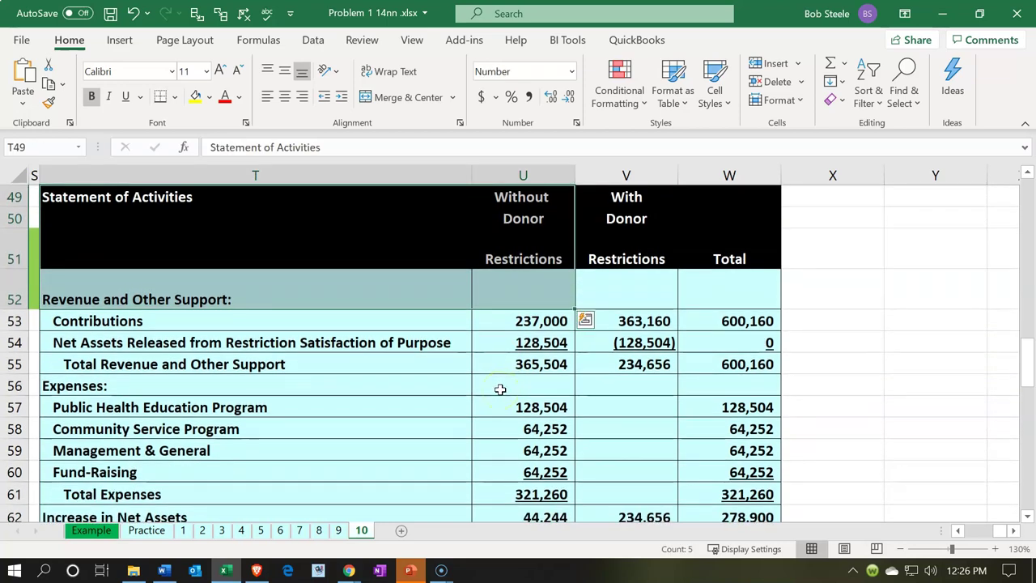
drag(324, 410, 320, 476)
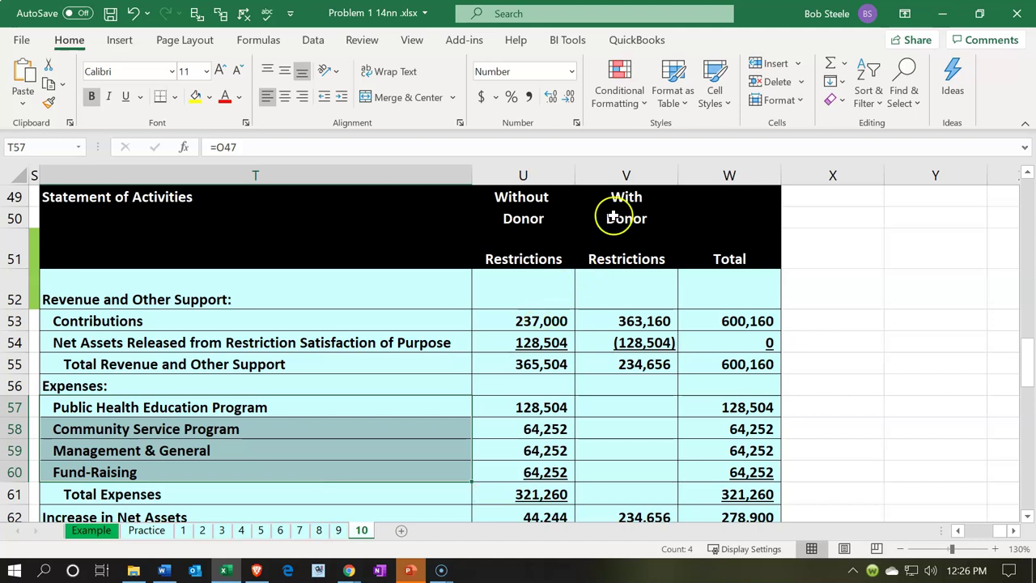
drag(620, 197, 628, 259)
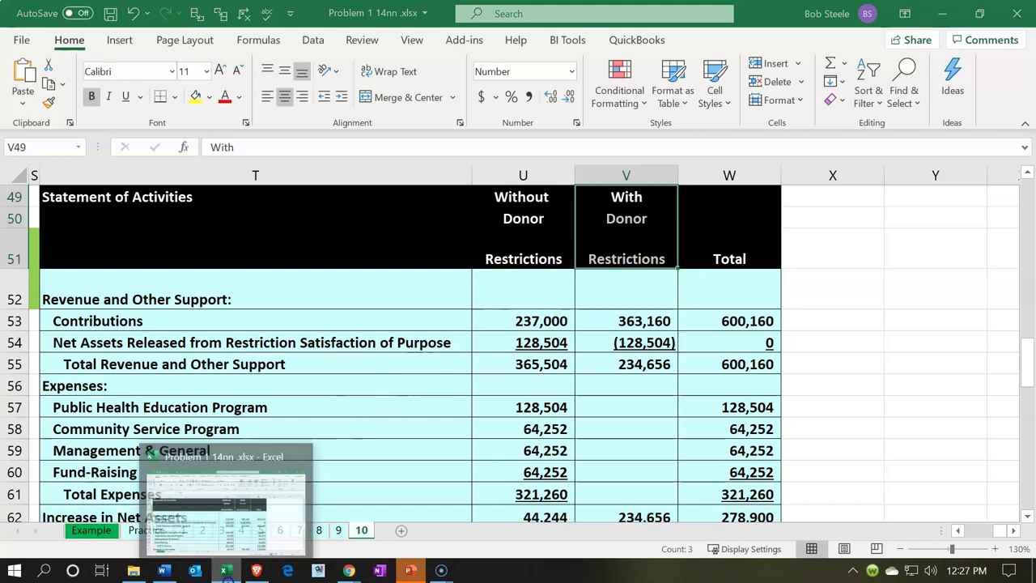
Step: Switch back to Xero and open the Income Statement Worksheet report to view its Unrestricted and Restricted income columns
click(230, 567)
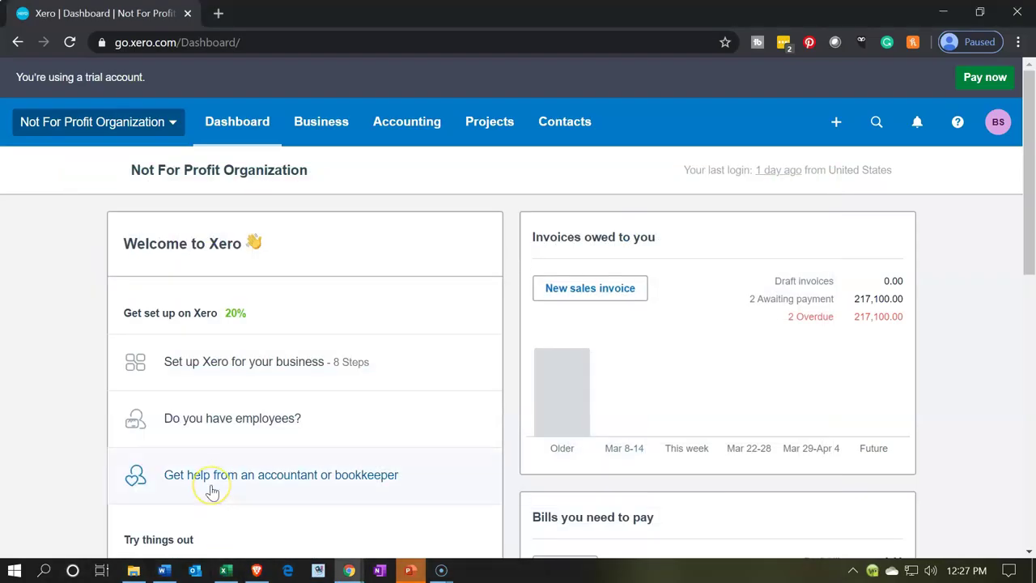
click(412, 134)
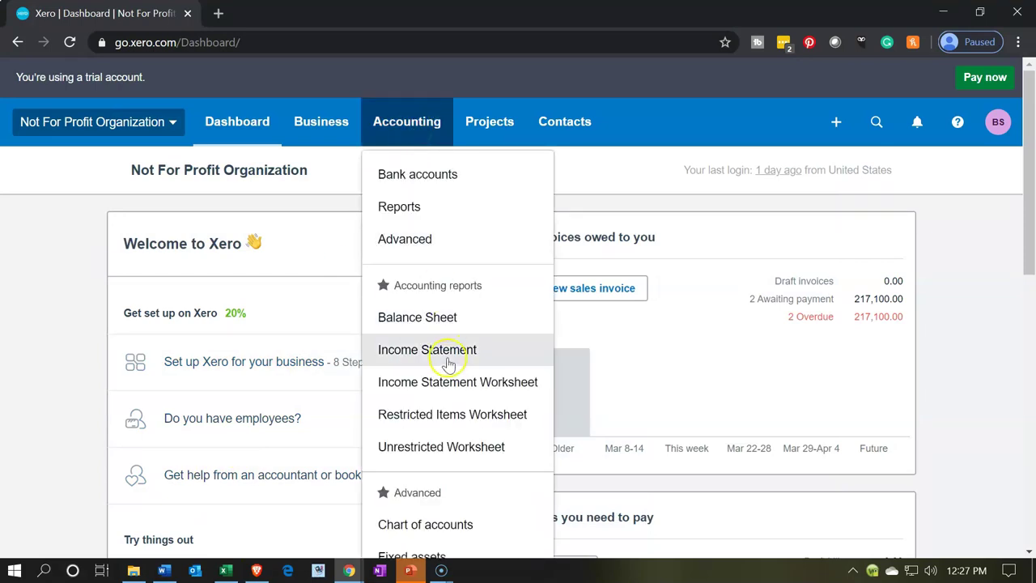
click(444, 392)
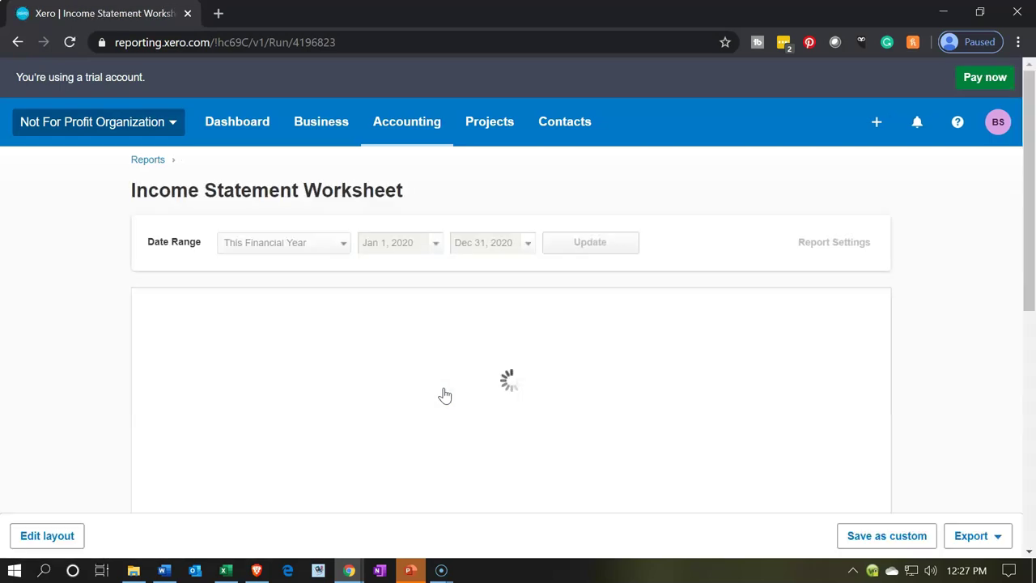
scroll(444, 394, down, 3)
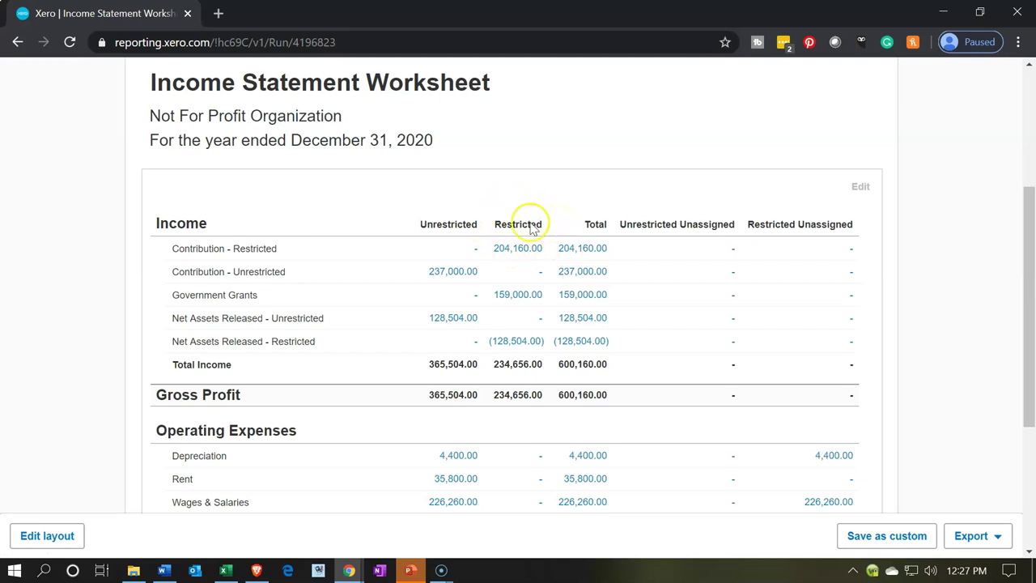
Step: Duplicate the Income Statement Worksheet browser tab, and open the Restricted Items Worksheet report in the original tab
right_click(150, 15)
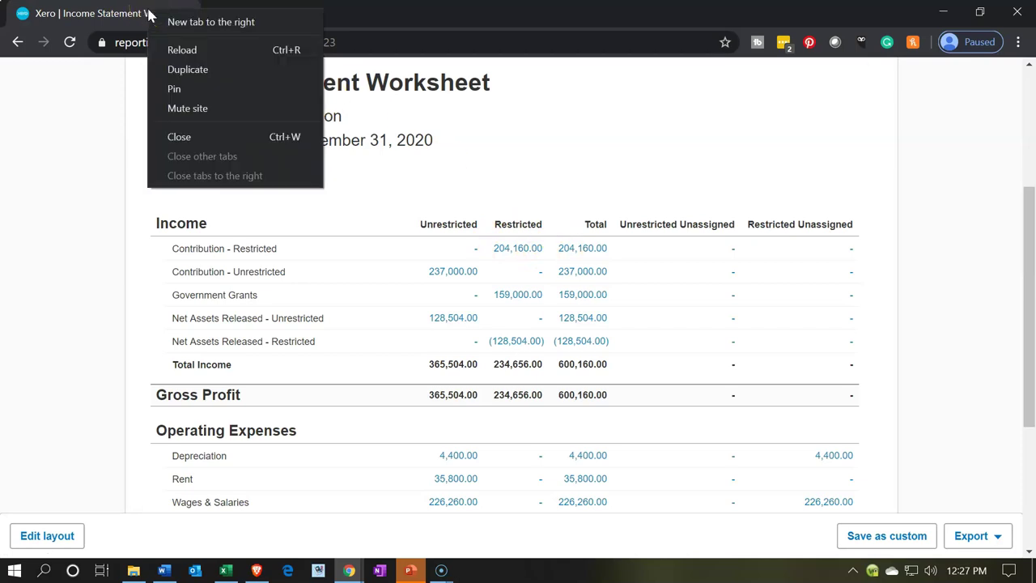
click(183, 70)
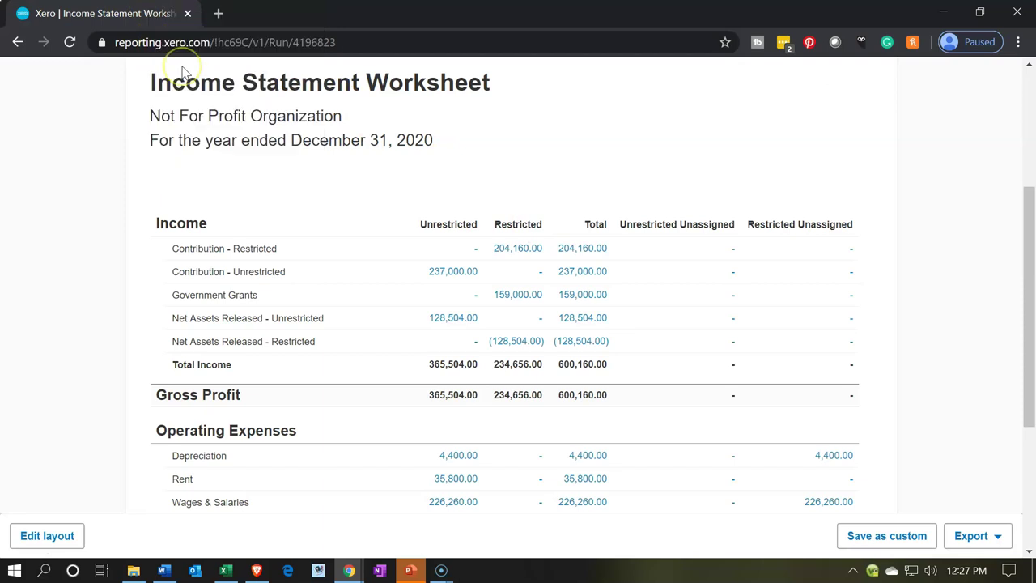
click(148, 15)
scroll(300, 207, up, 2)
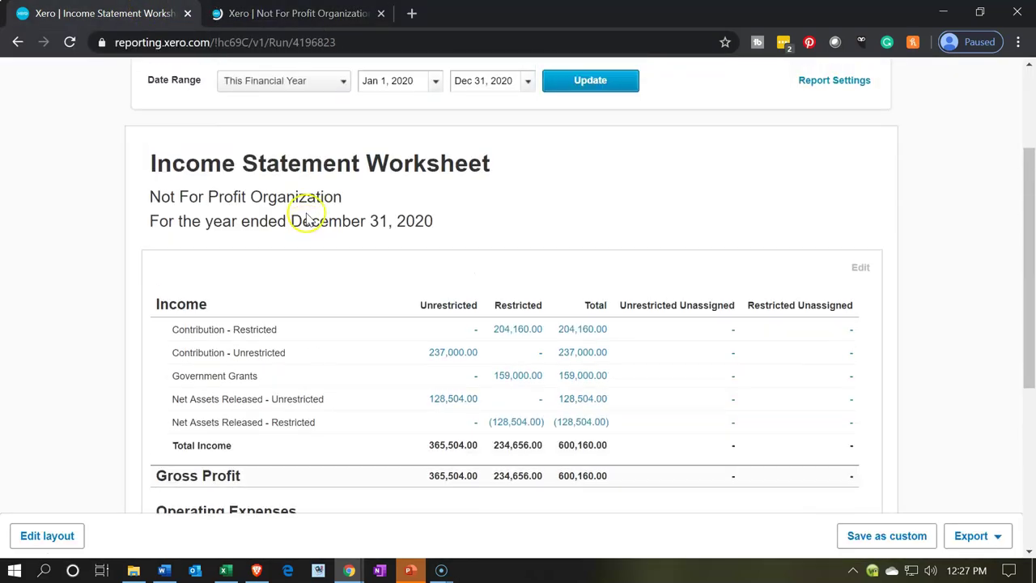
scroll(395, 158, up, 1)
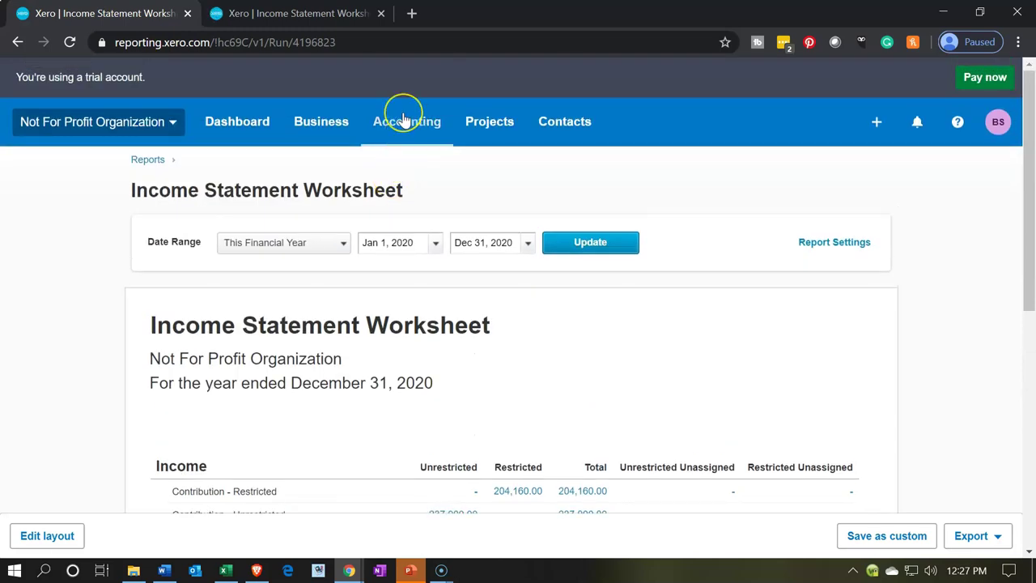
click(404, 120)
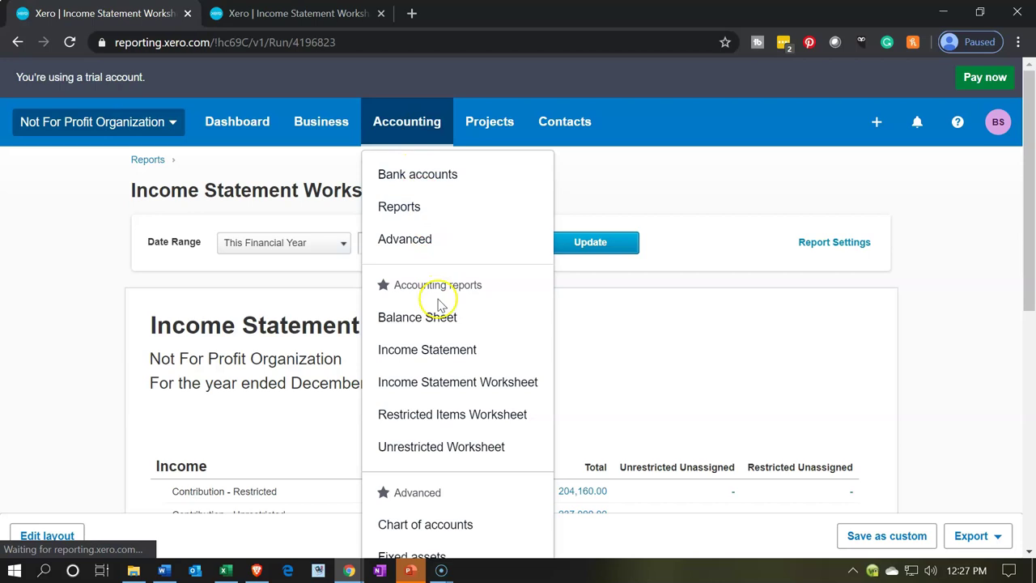
click(434, 414)
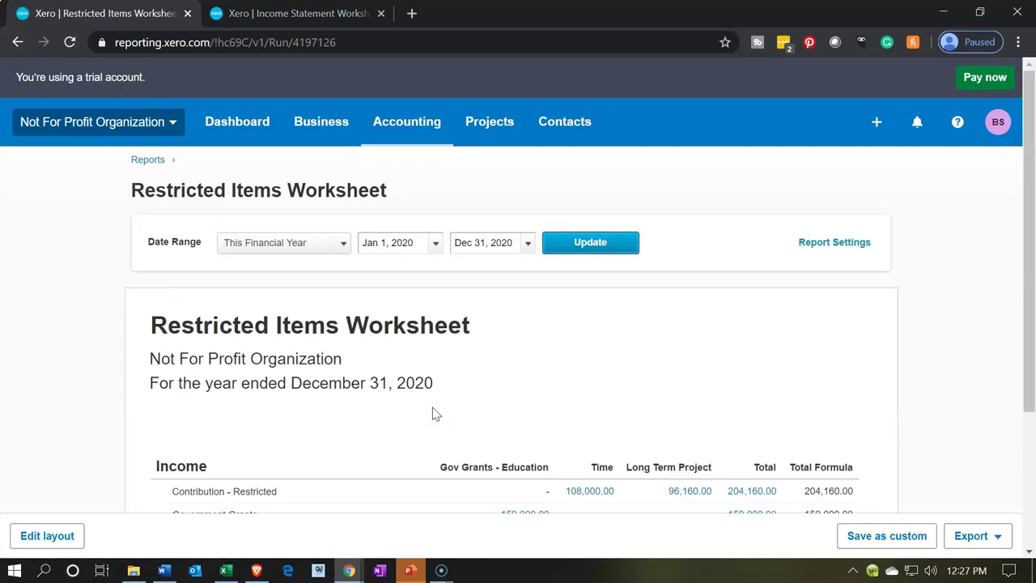
scroll(432, 414, down, 2)
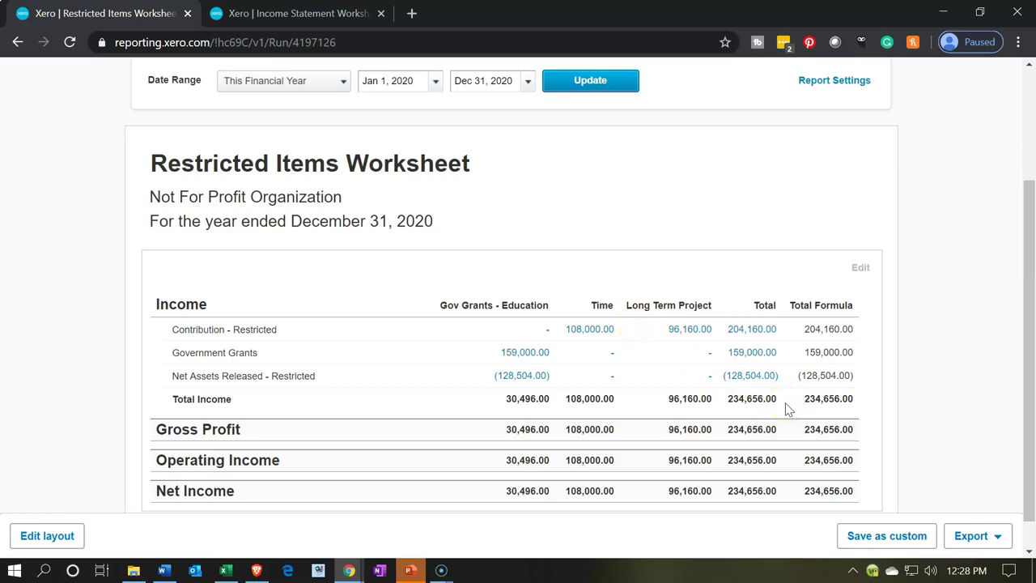
Step: Compare the Restricted column of the Income Statement Worksheet with the totals on the Restricted Items Worksheet
click(312, 13)
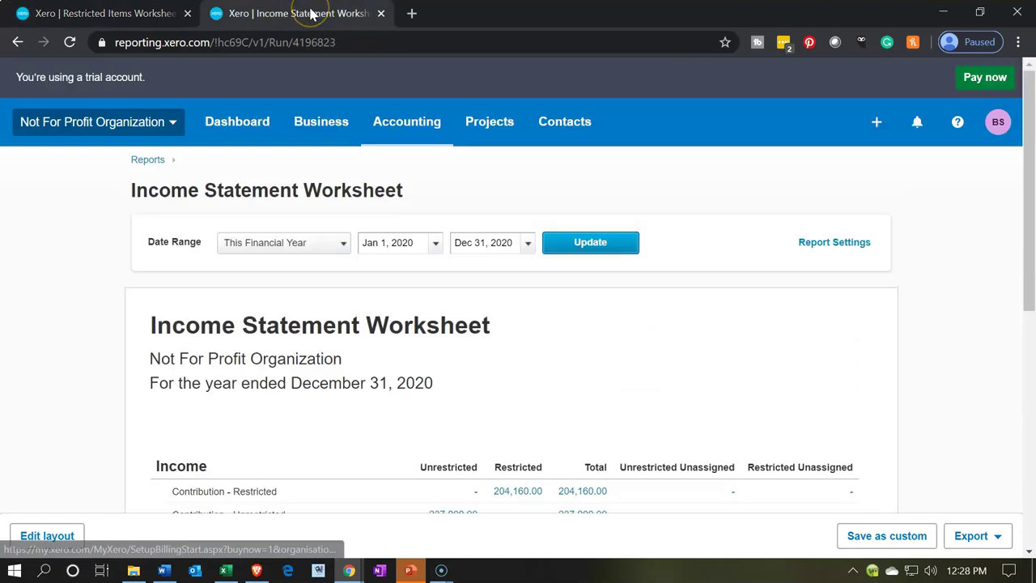
scroll(456, 397, down, 3)
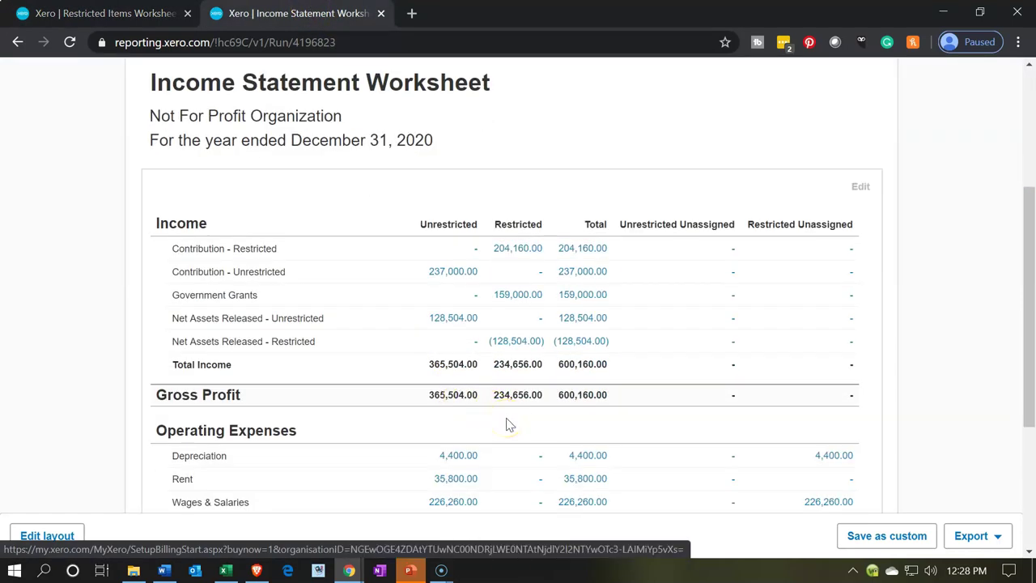
click(125, 13)
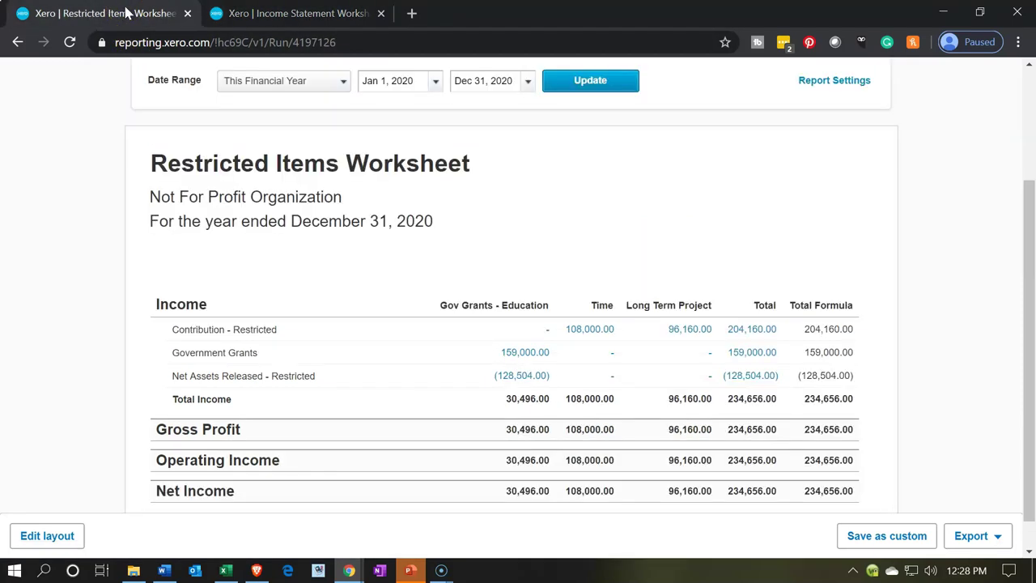
click(740, 336)
Step: Duplicate the Restricted Items Worksheet browser tab, and open the Income Statement report in the original tab
right_click(134, 20)
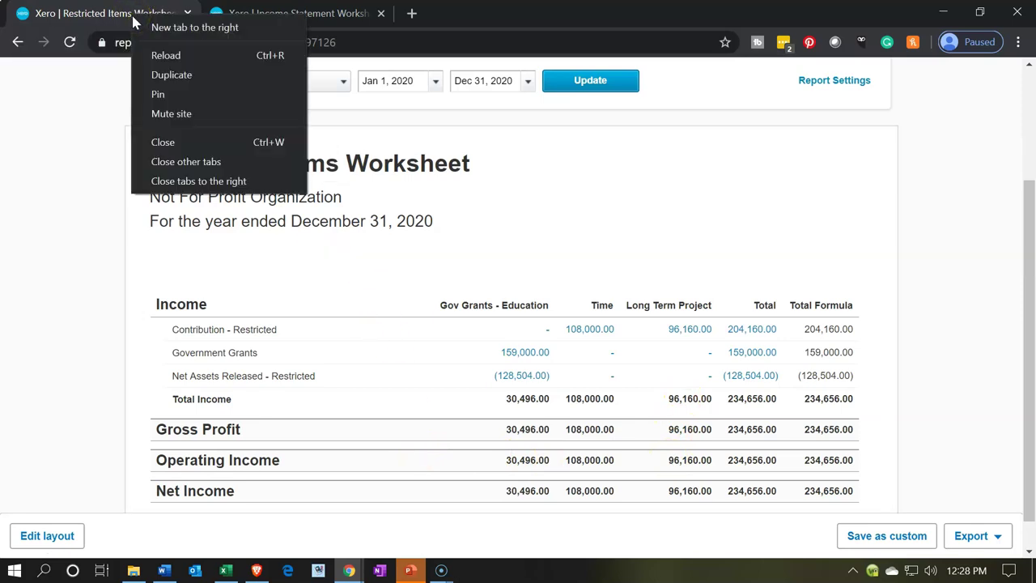
click(165, 76)
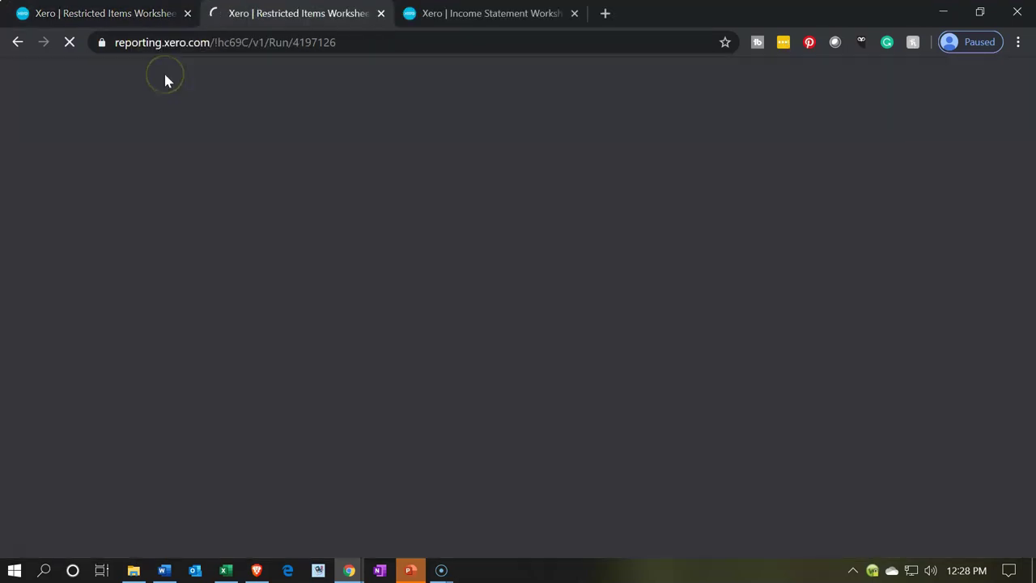
click(134, 14)
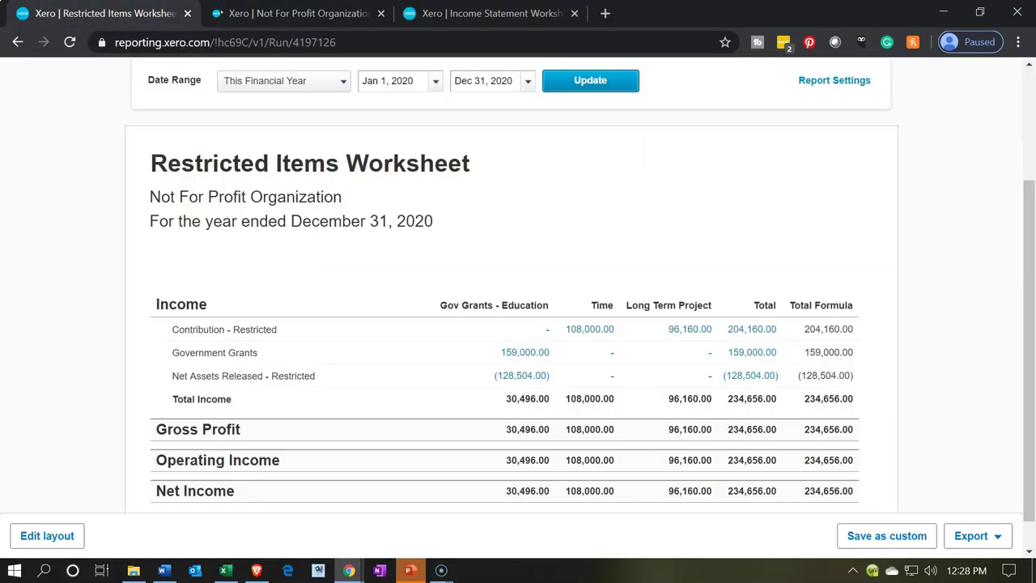
scroll(278, 145, up, 2)
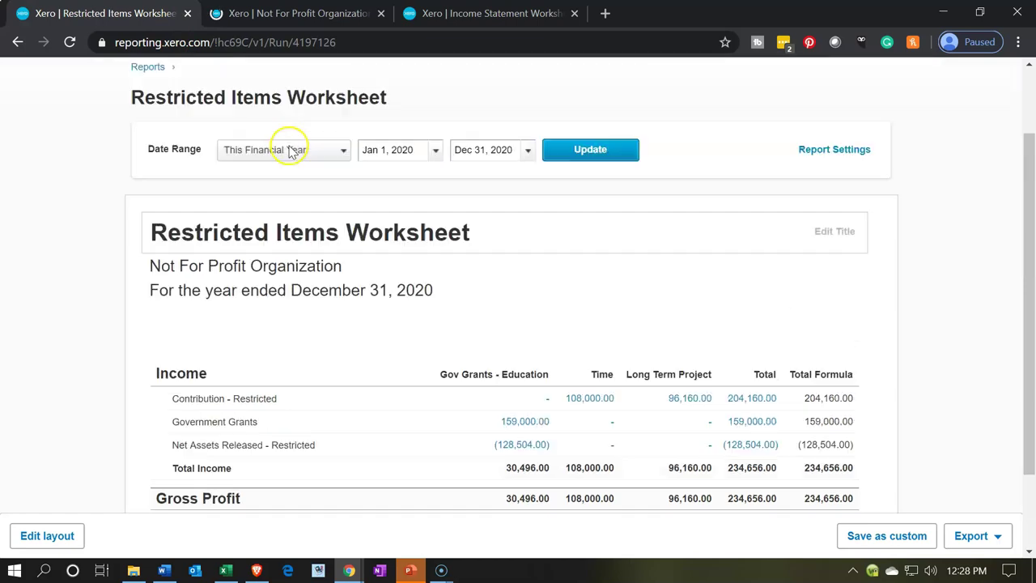
click(425, 120)
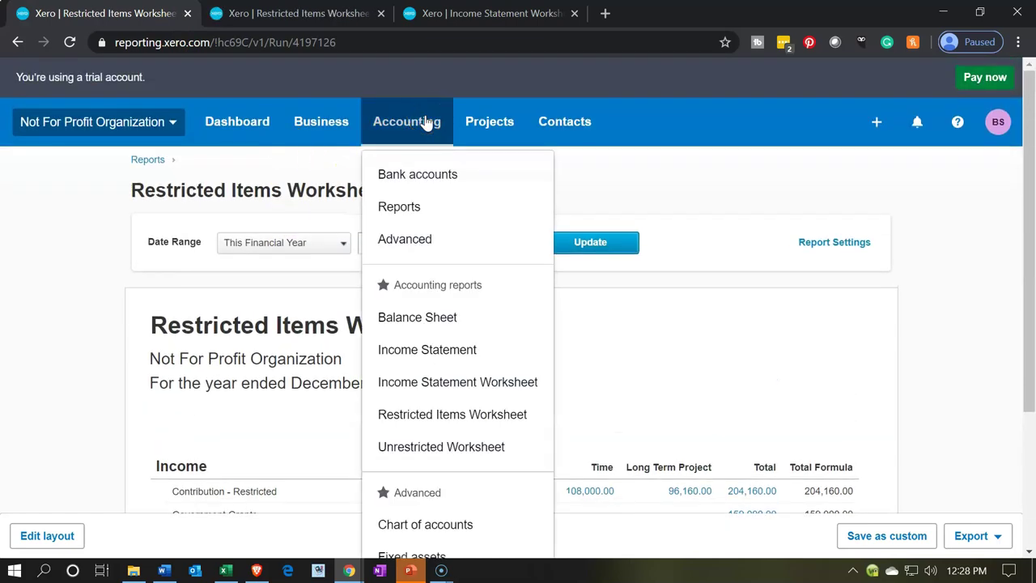
click(476, 349)
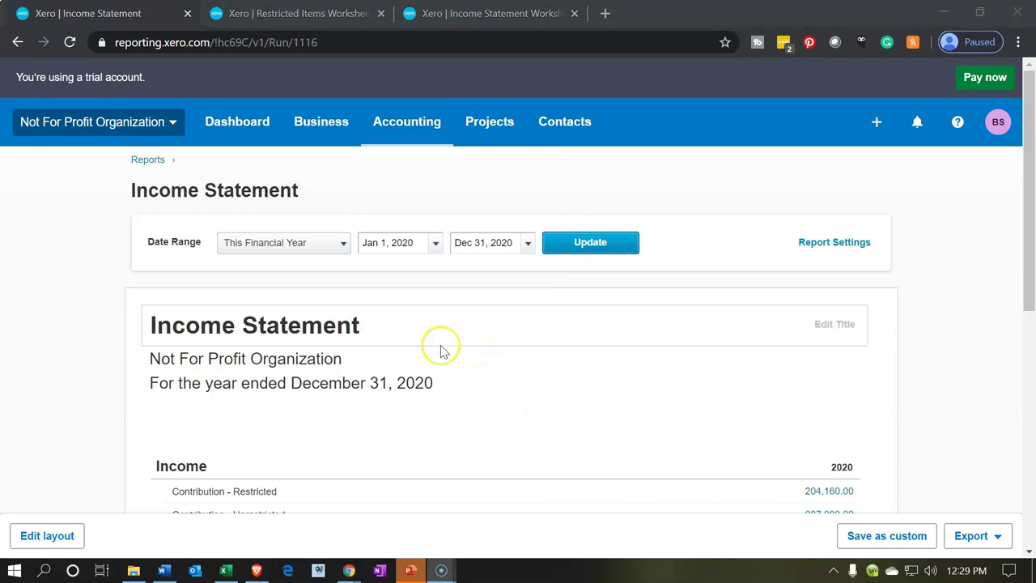
Step: Edit the Income Statement layout and add a Restricted tracking column filtered to Gov Grants - Education
click(47, 536)
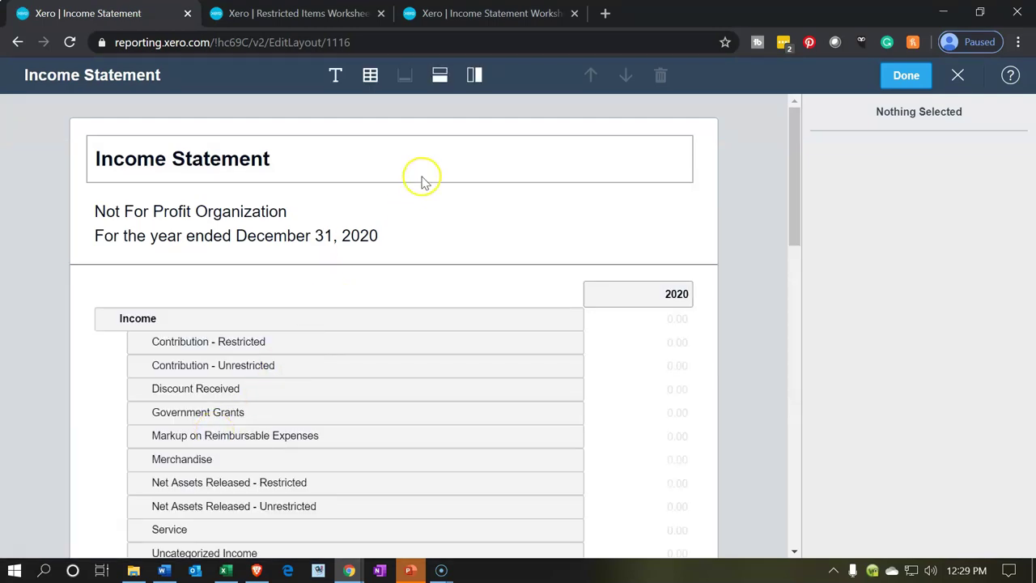
click(475, 75)
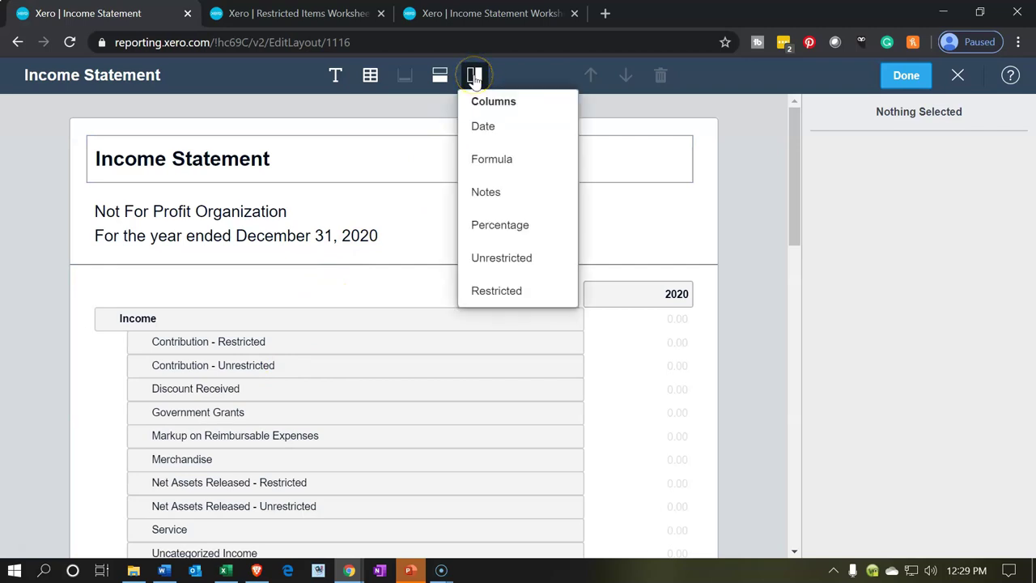
click(496, 291)
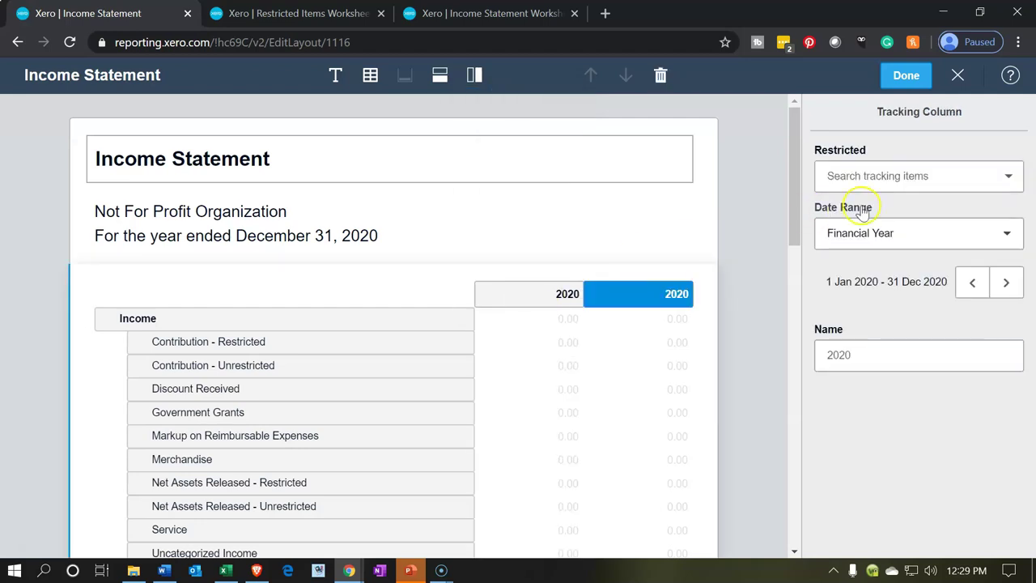
click(906, 185)
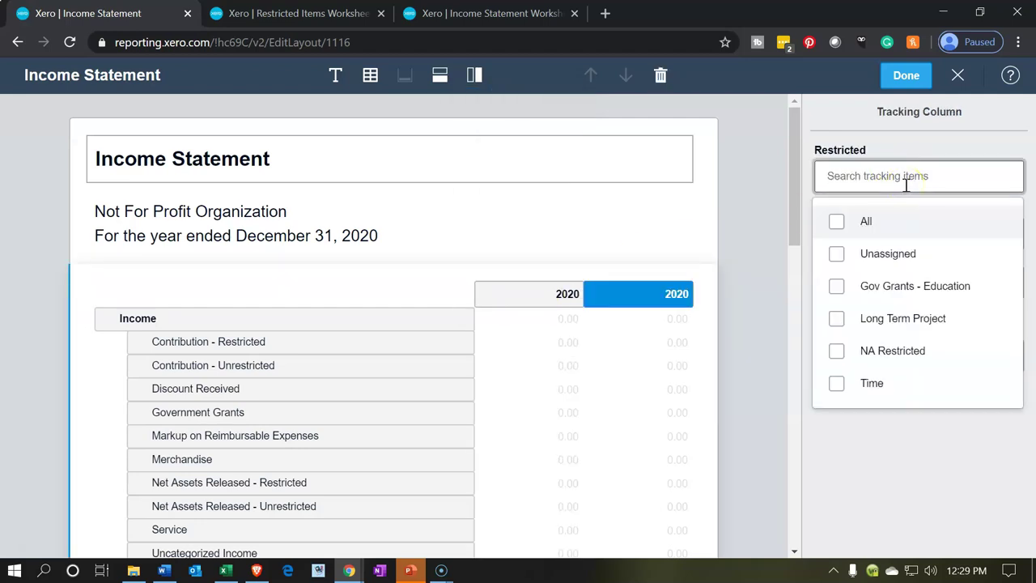
click(899, 293)
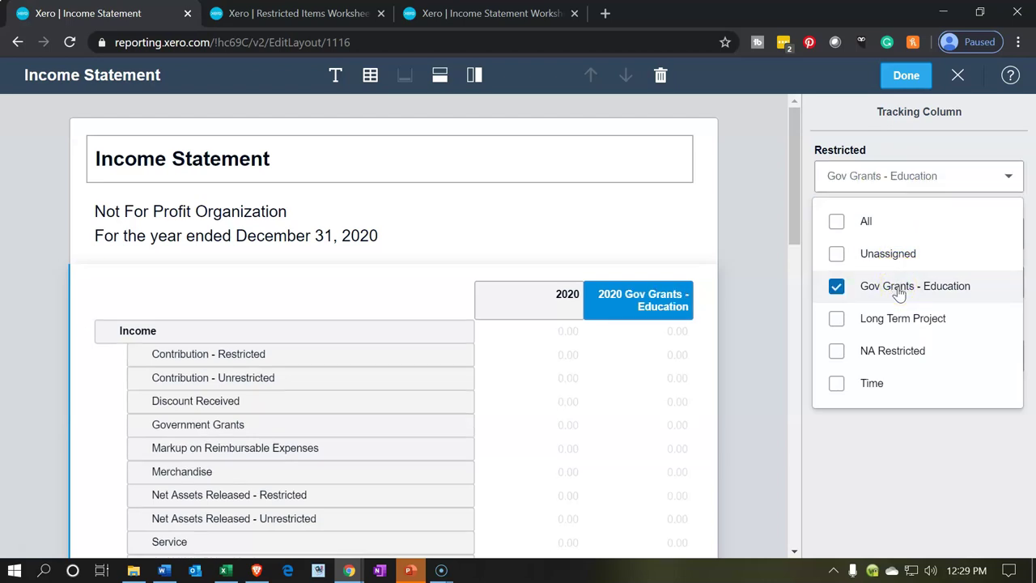
click(874, 444)
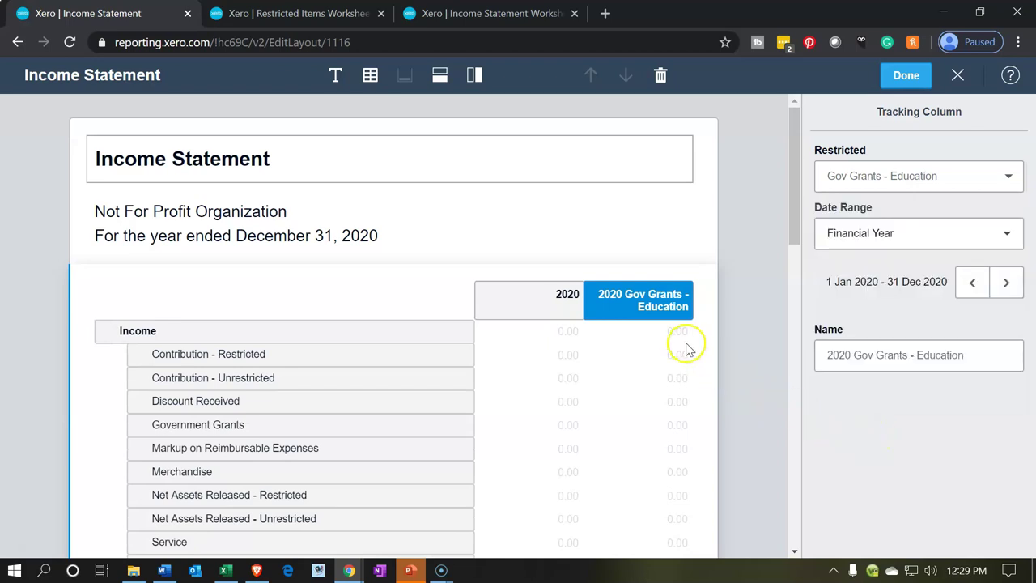
Step: Rename the new tracking column as Gov Grants - Education and delete the original 2020 date column
click(642, 301)
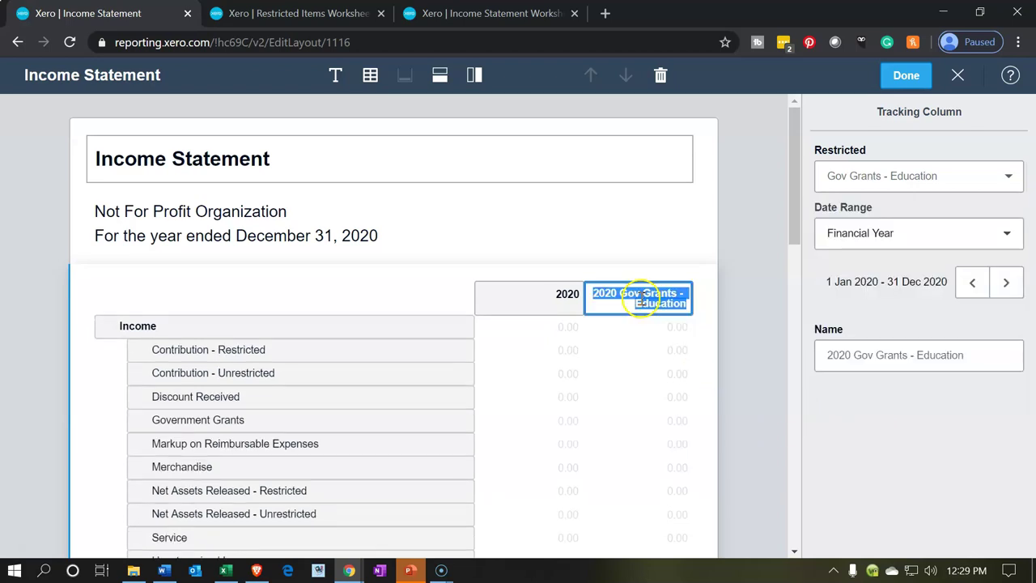
key(Home)
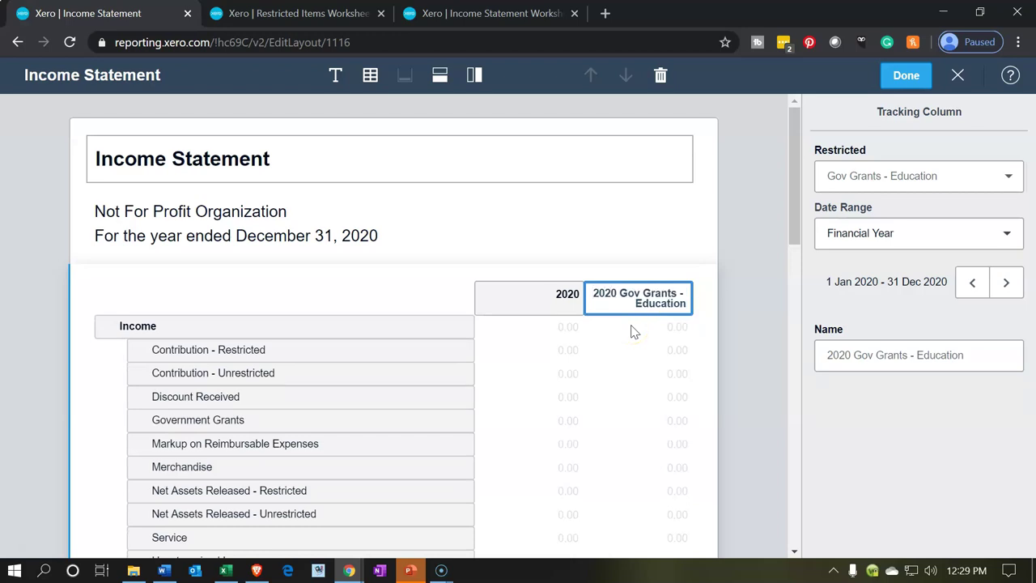
click(755, 382)
click(536, 321)
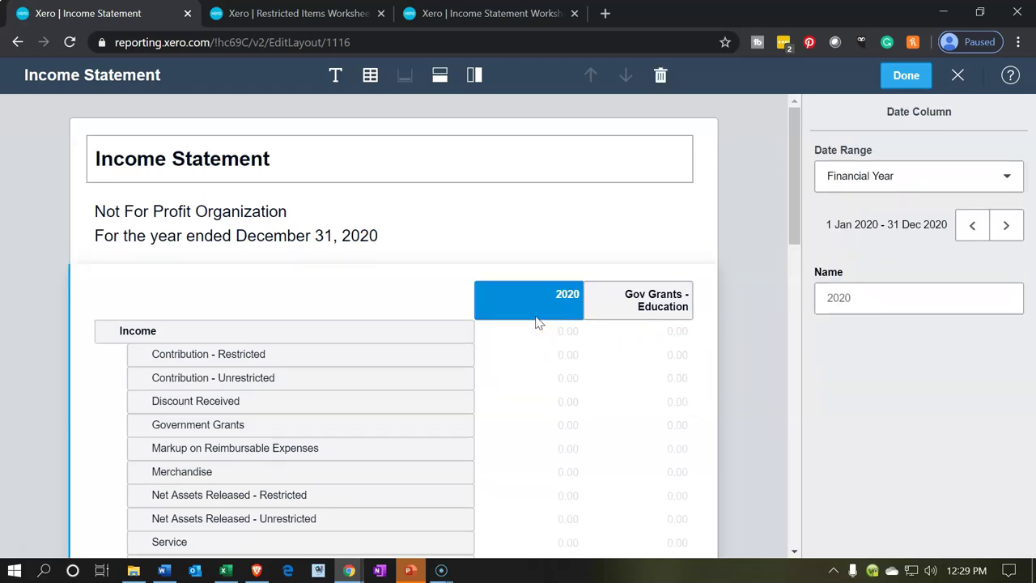
click(661, 77)
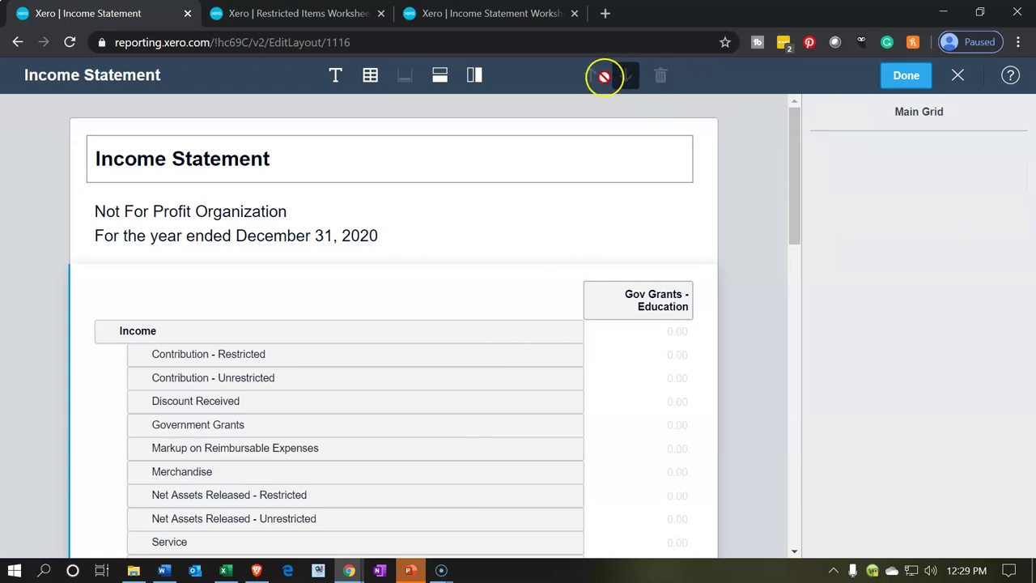
Step: Add another Restricted tracking column filtered to Long Term Project
click(473, 75)
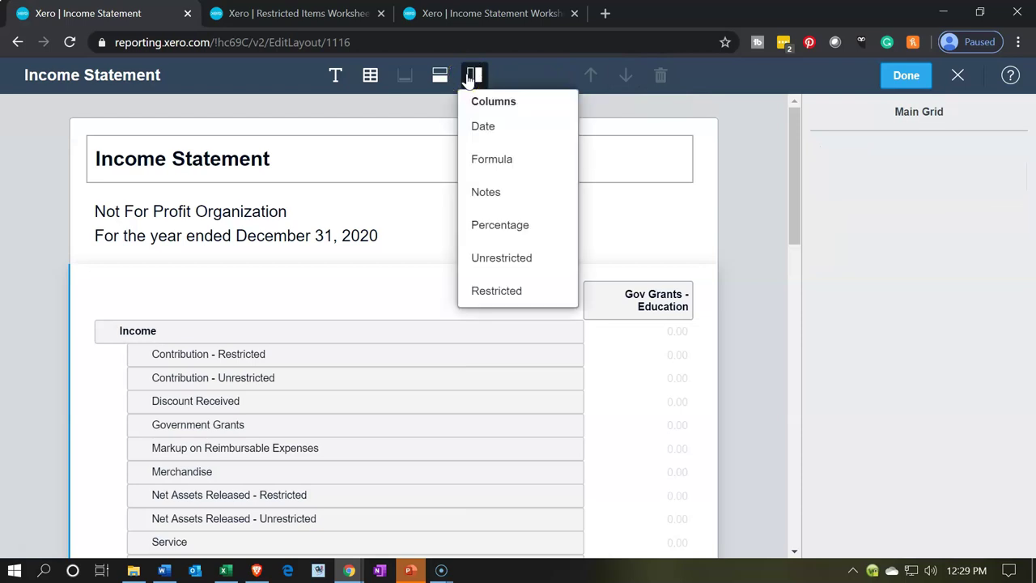
click(501, 293)
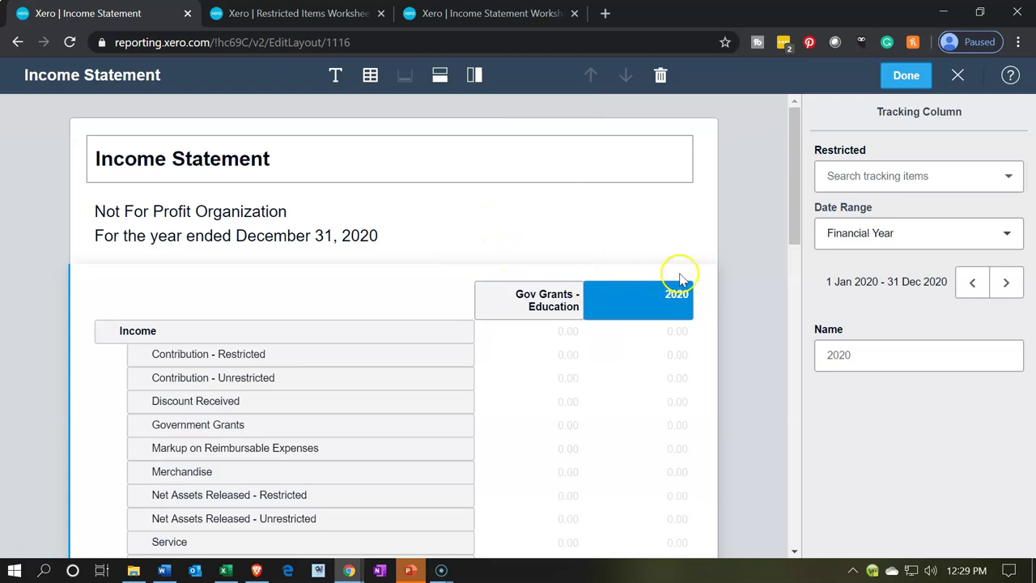
click(903, 177)
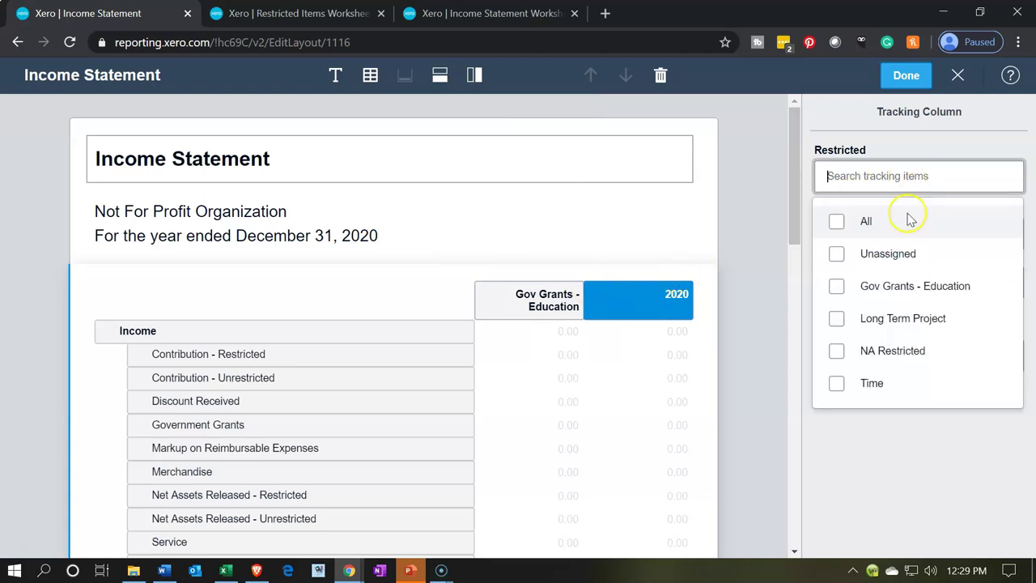
click(872, 325)
click(862, 477)
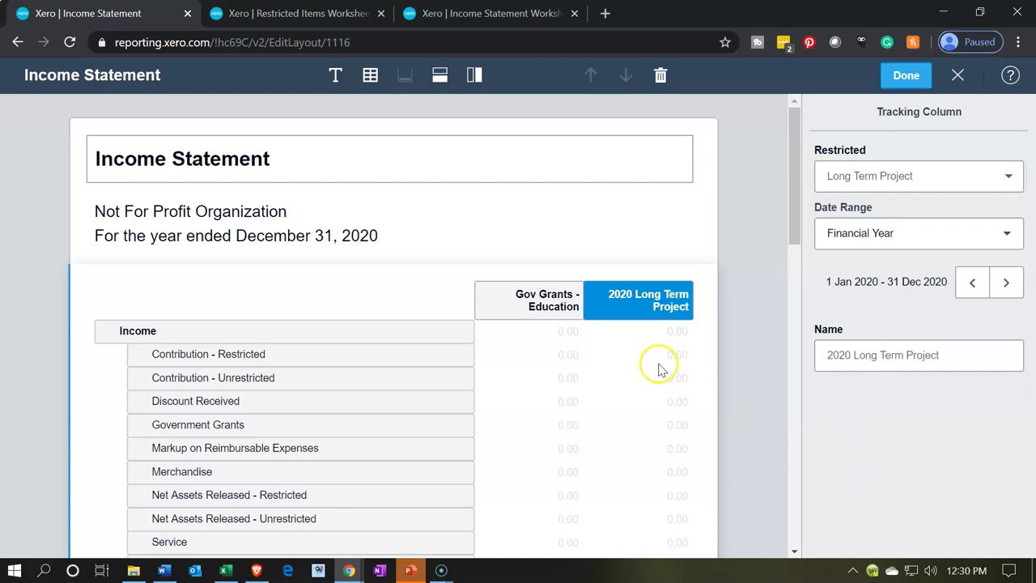
Step: Remove the year from the newest column's heading so it is named Long Term Project
click(624, 305)
key(Home)
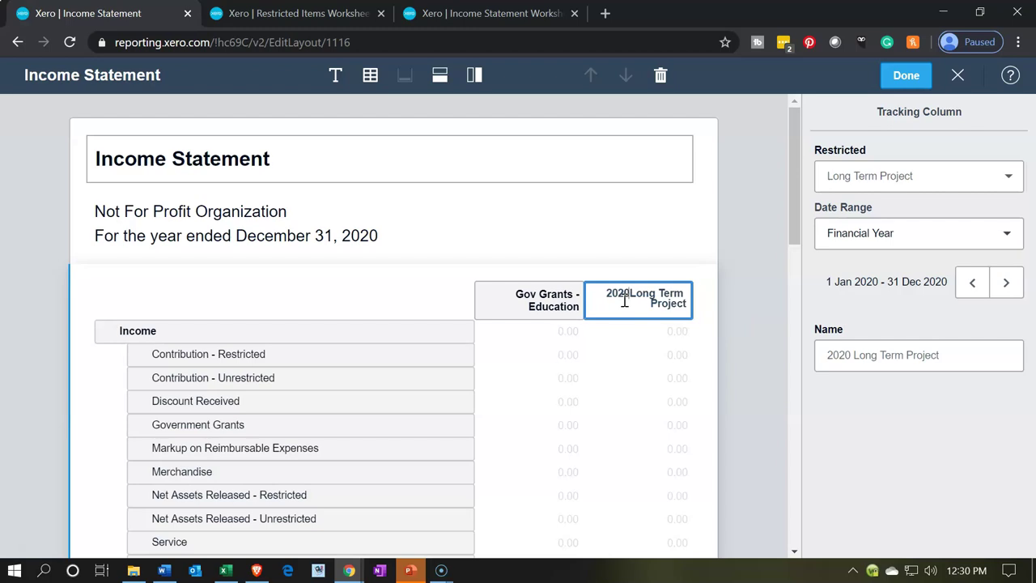
key(Delete)
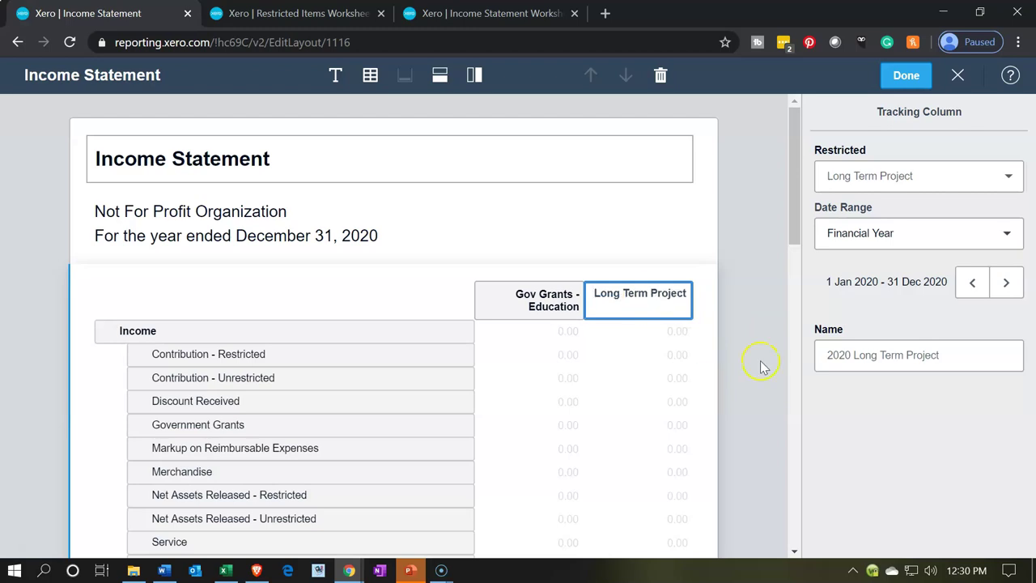
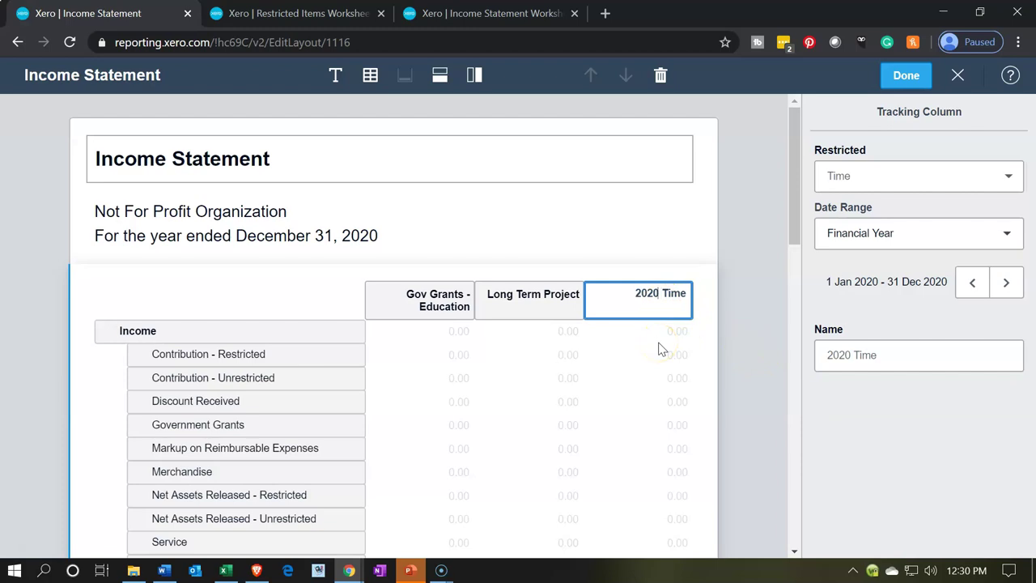
Step: Remove the year from the third tracking column's heading so it is named Time
key(BackSpace)
key(BackSpace)
key(BackSpace)
key(BackSpace)
key(BackSpace)
click(935, 430)
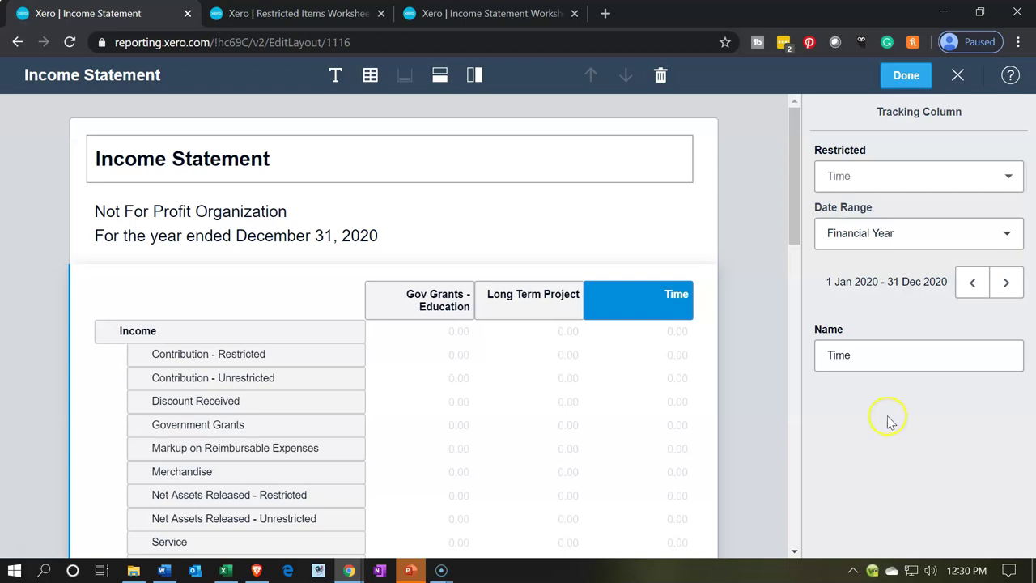
Step: Add a formula column that sums Gov Grants - Education + Long Term Project + Time
click(475, 76)
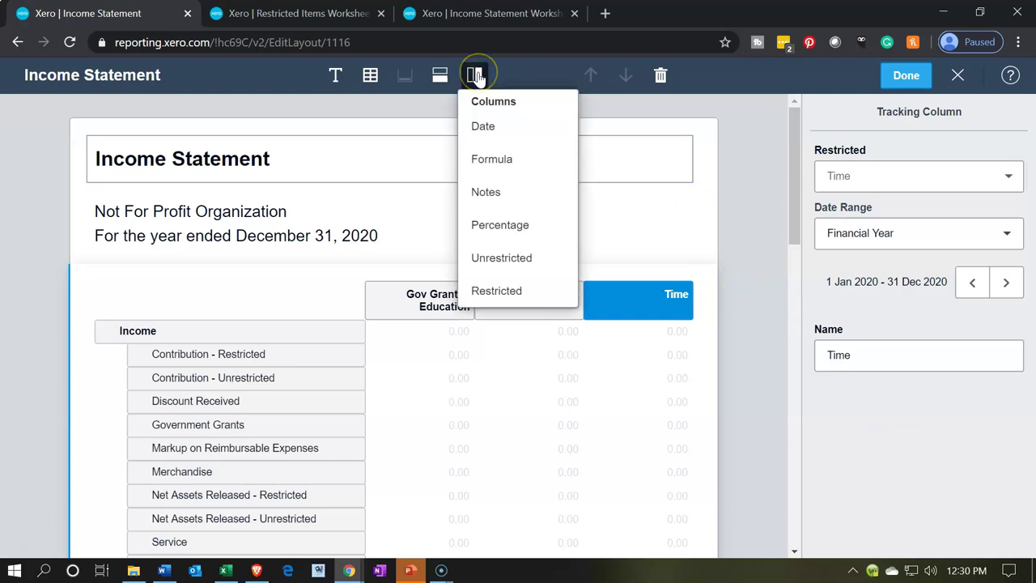
click(492, 160)
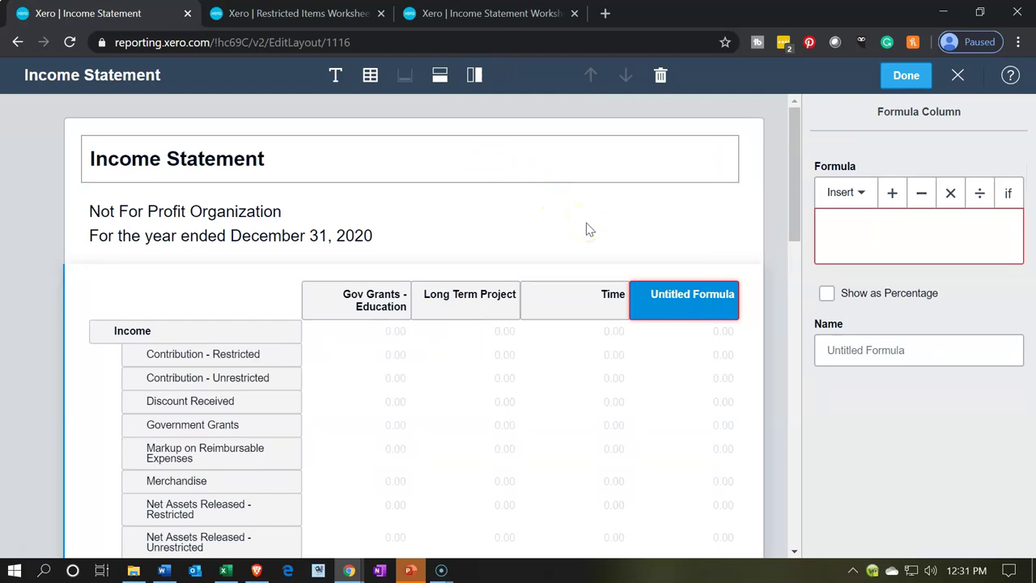
click(863, 244)
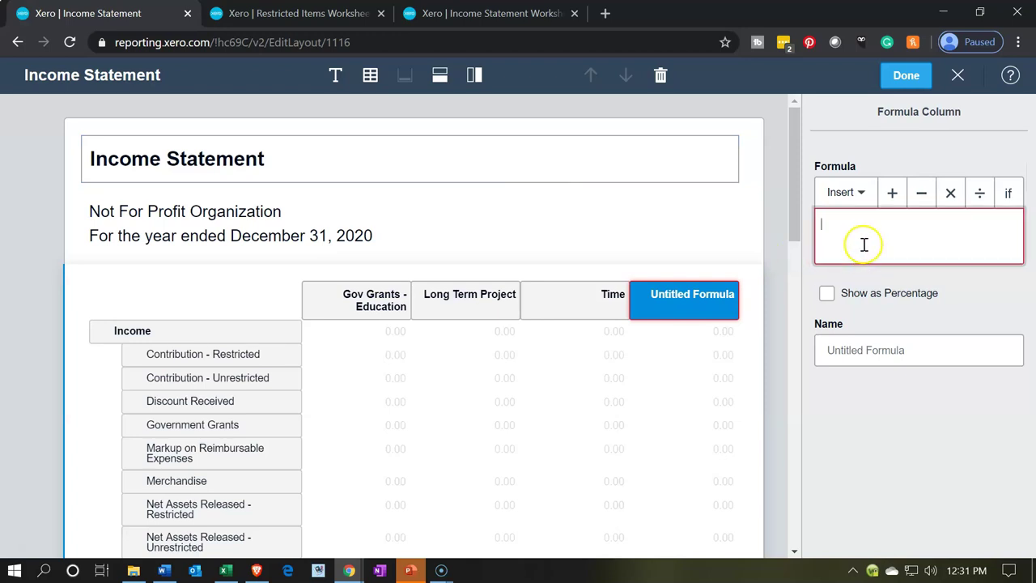
click(858, 197)
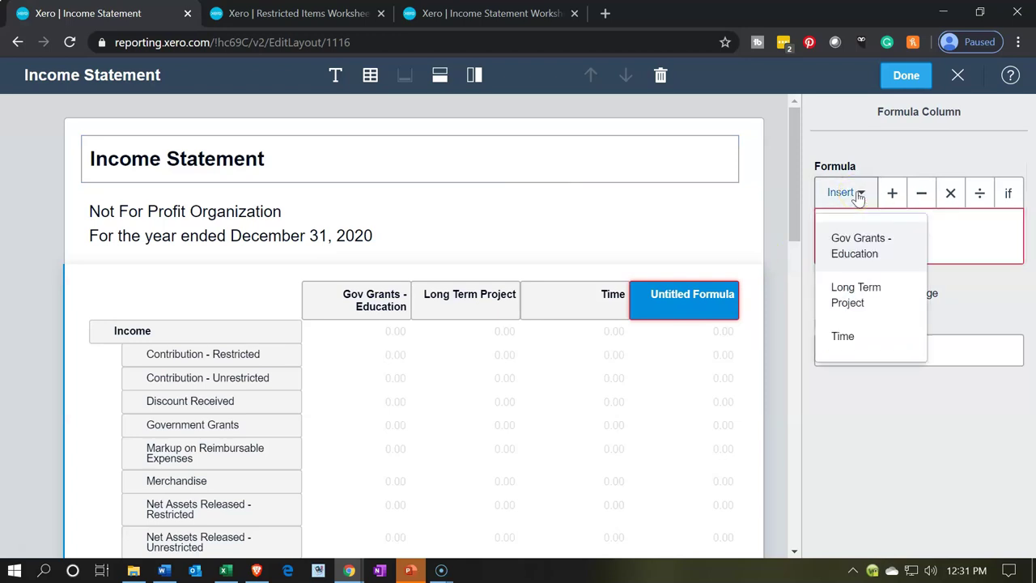
click(856, 241)
click(893, 194)
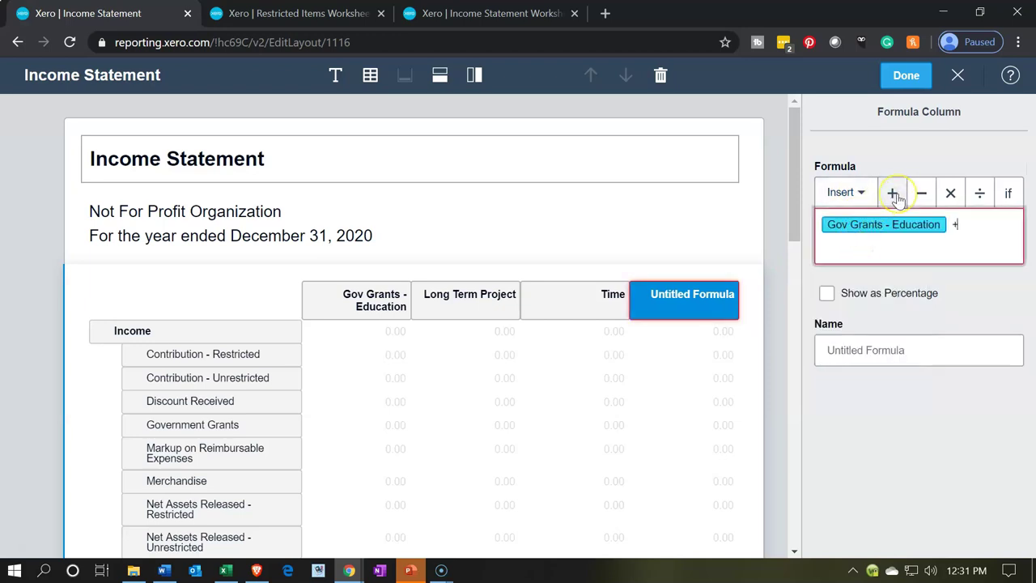
click(838, 192)
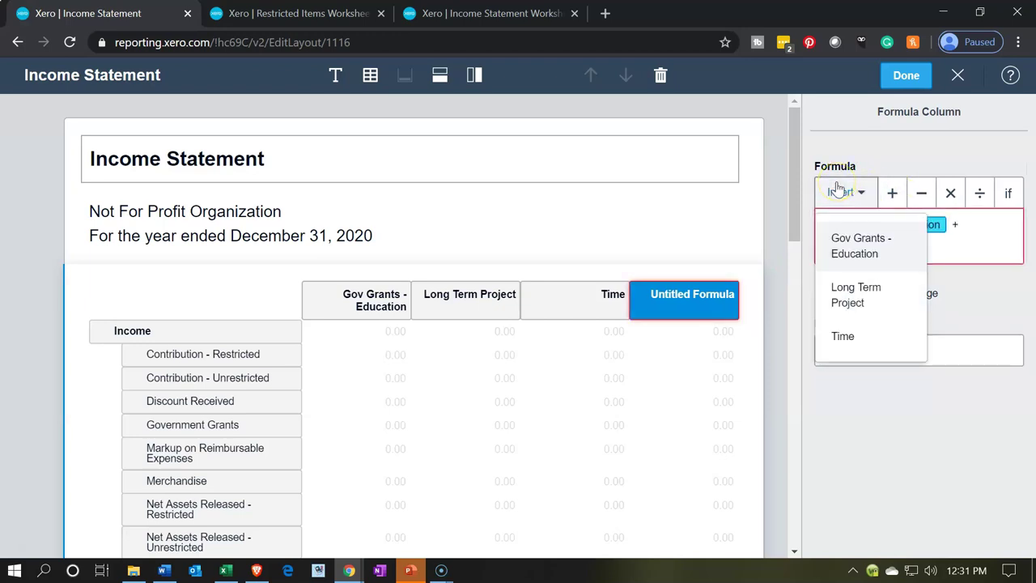
click(850, 296)
click(893, 193)
click(864, 193)
click(867, 336)
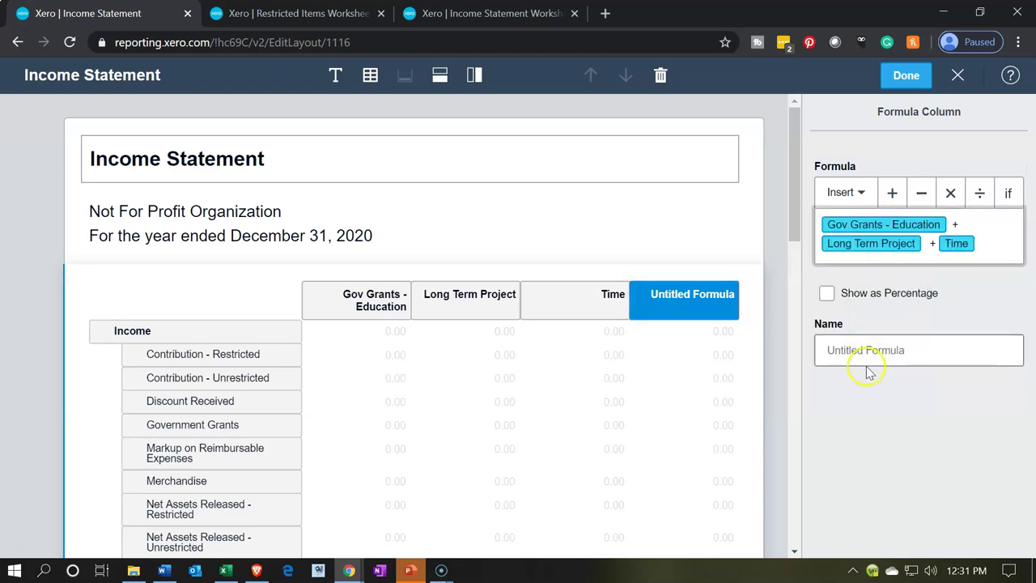
Step: Name the formula column Total
click(843, 350)
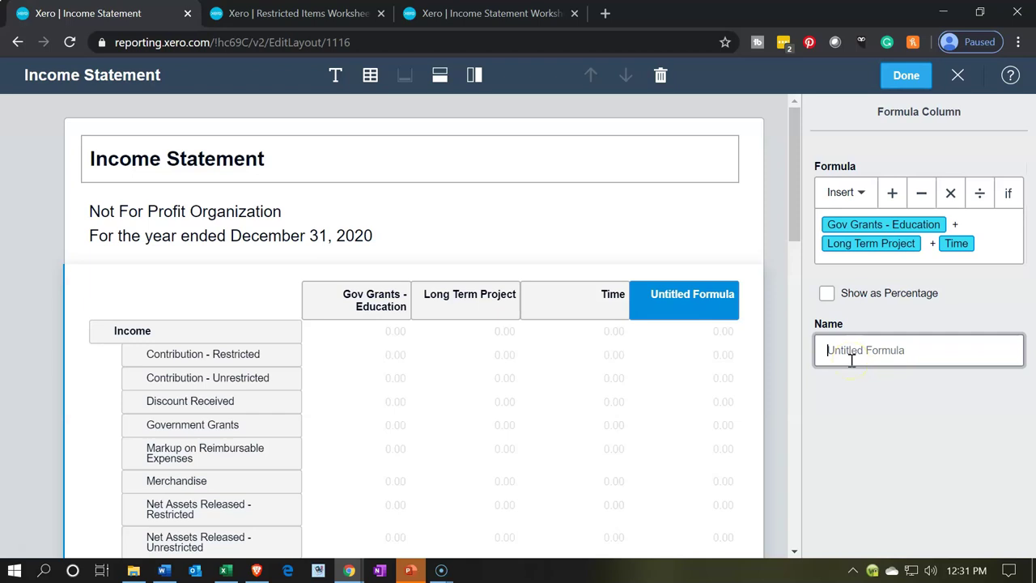
text(Total)
click(861, 426)
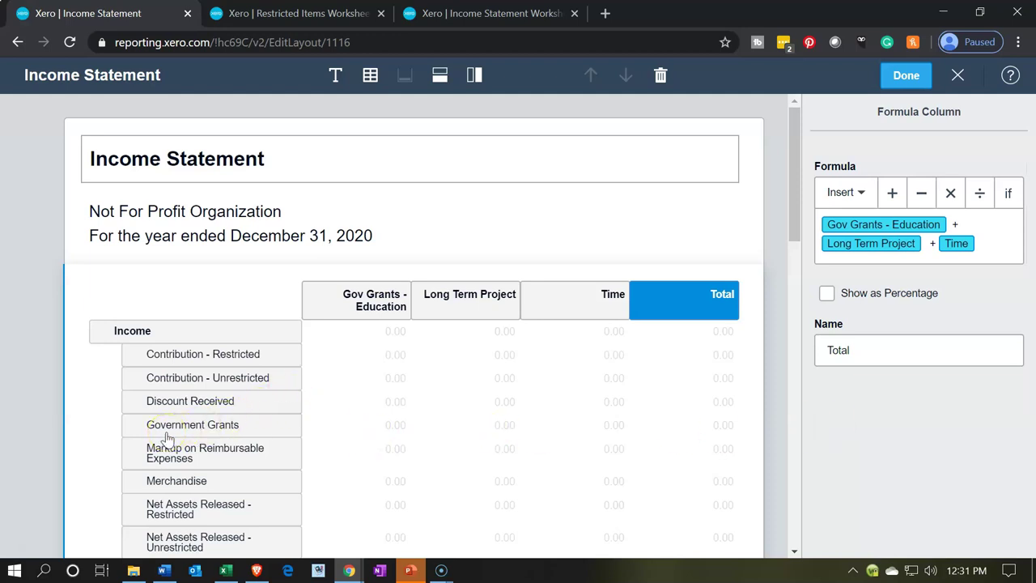
Step: Finish editing the layout and review the amounts by restriction on the updated Income Statement
scroll(167, 438, down, 2)
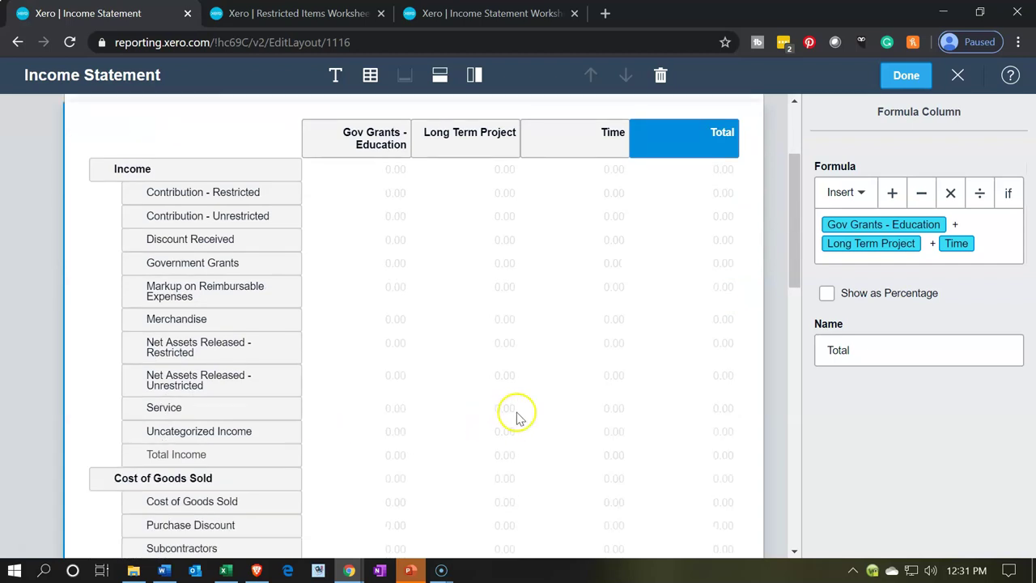
click(905, 77)
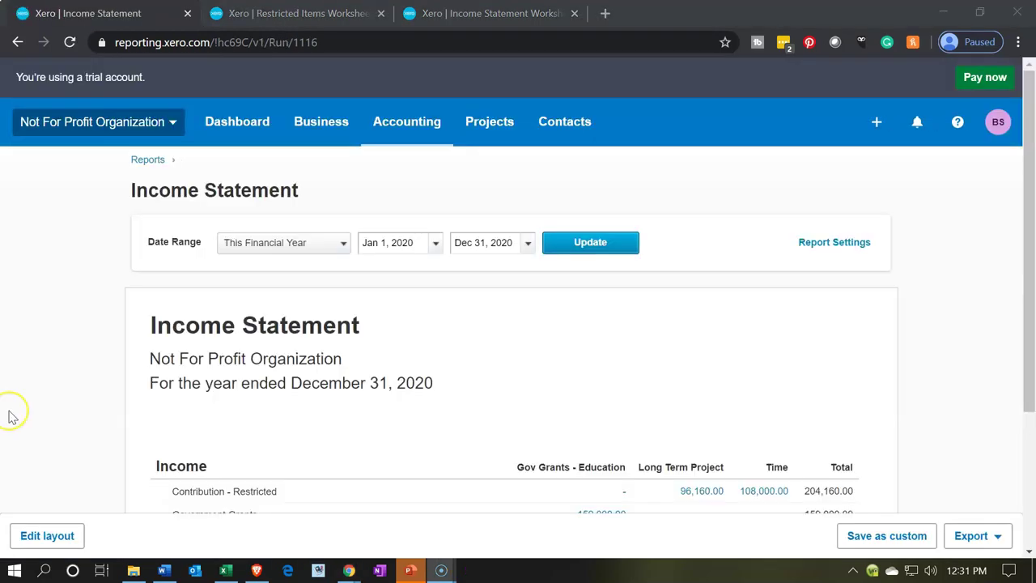
scroll(11, 416, down, 2)
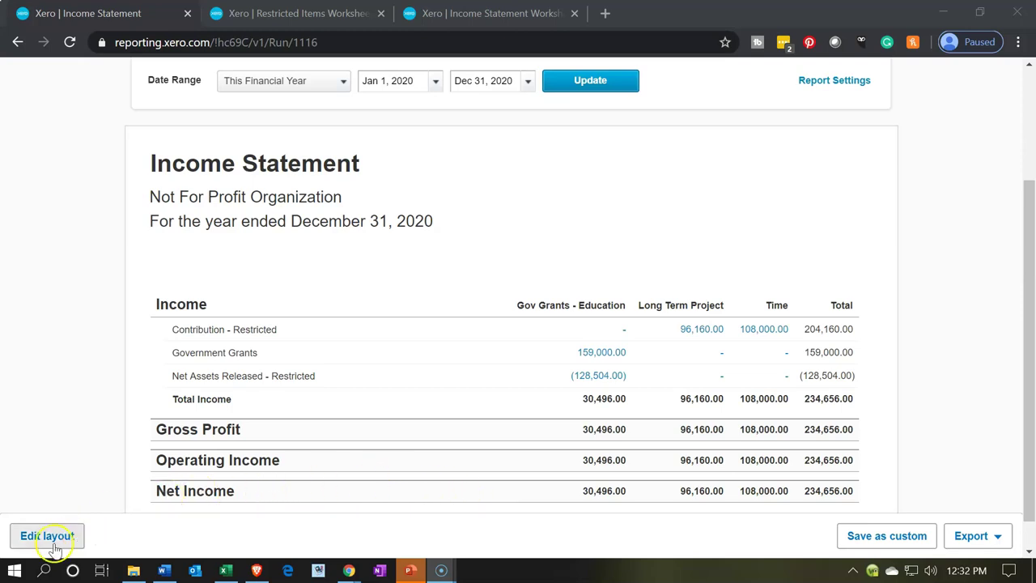
Step: Reopen the report layout for editing and delete the Cost of Goods Sold group, moving its rows to the Income group
click(81, 536)
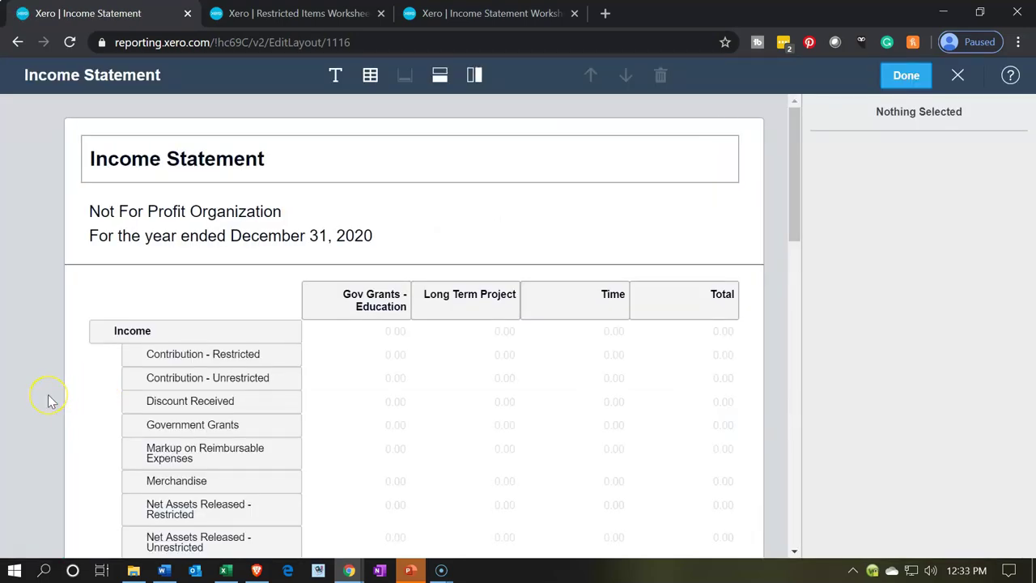
scroll(49, 398, down, 6)
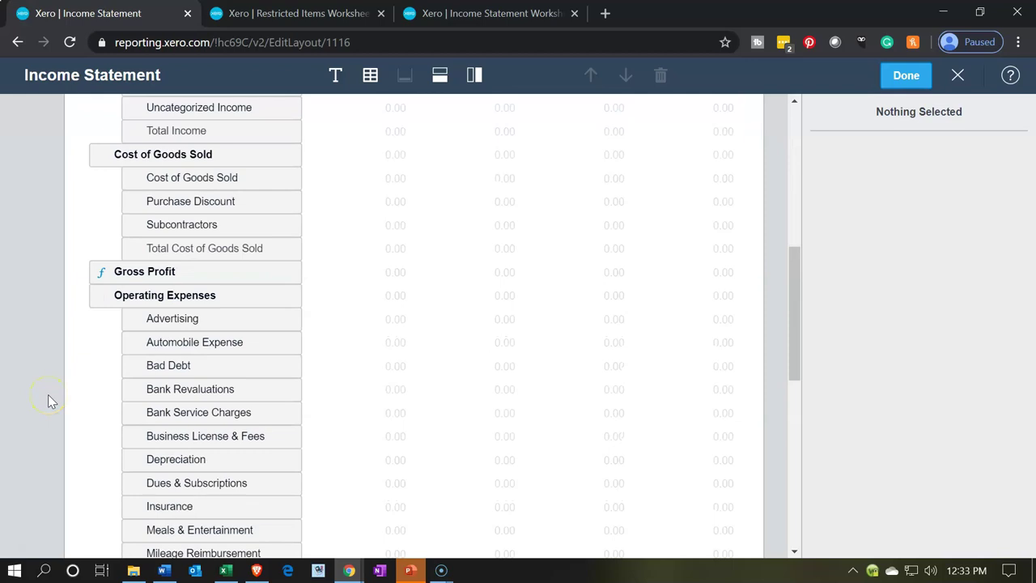
scroll(100, 282, up, 1)
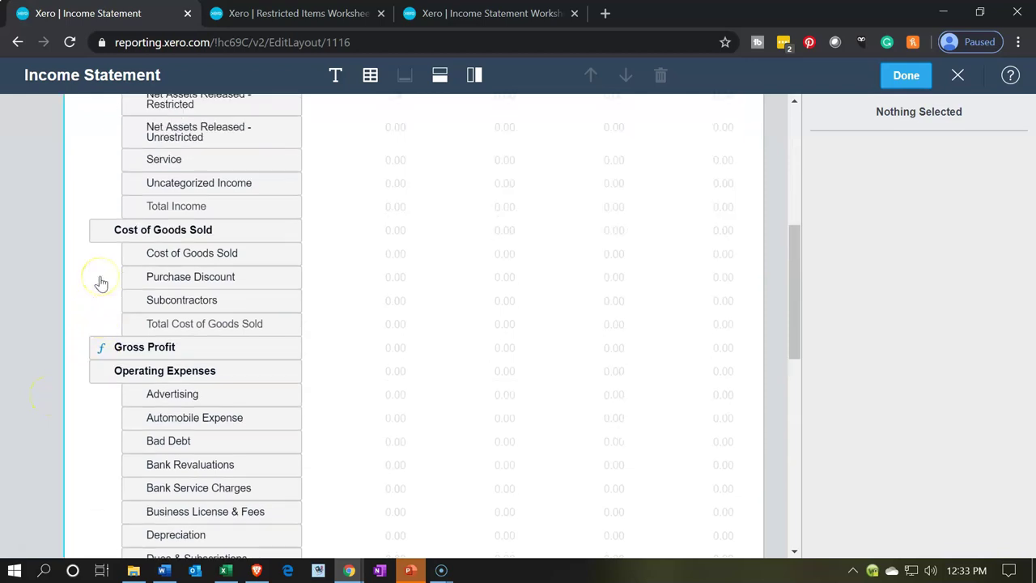
scroll(101, 282, up, 4)
scroll(104, 283, down, 2)
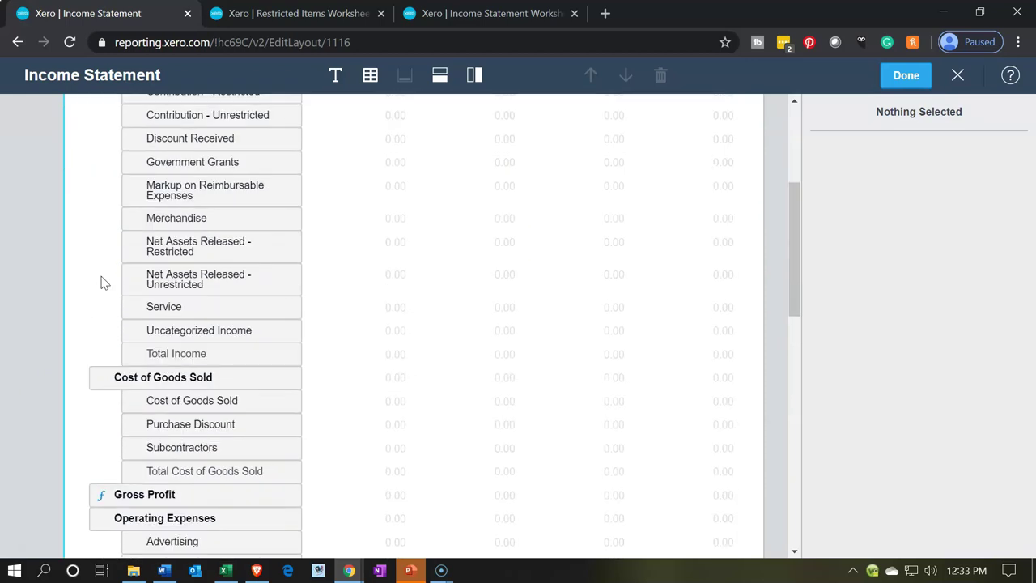
scroll(103, 282, down, 1)
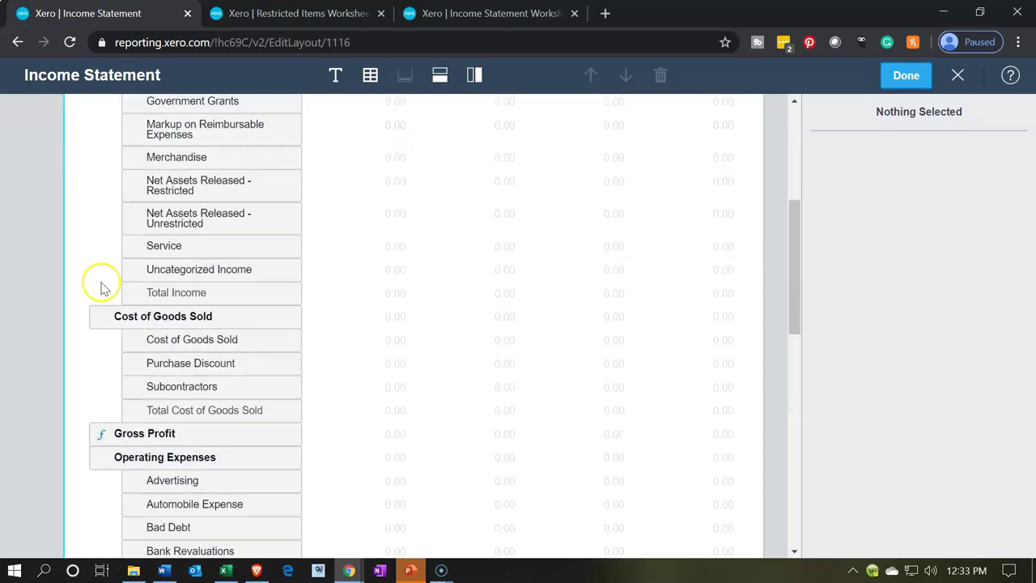
click(97, 322)
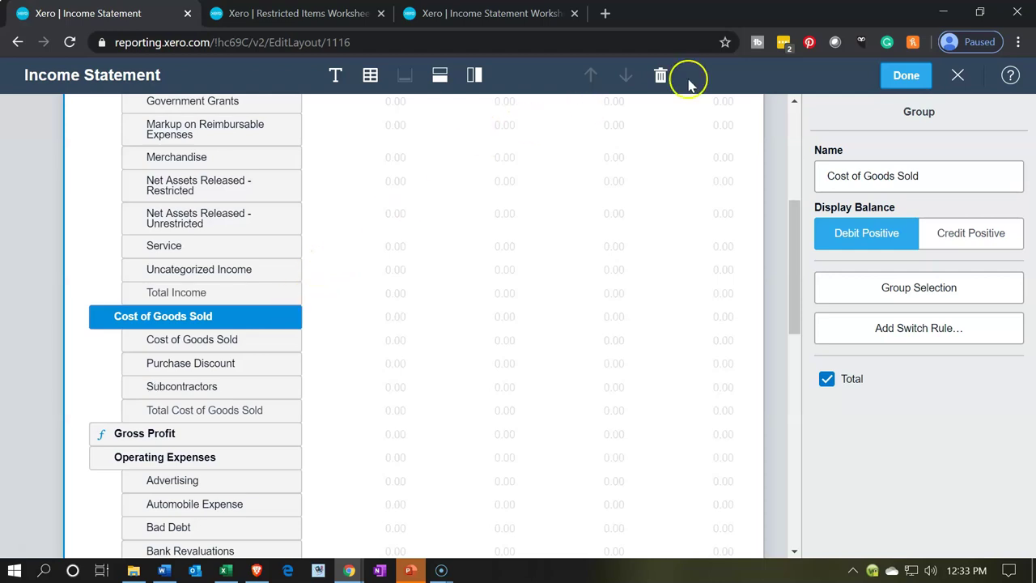
click(661, 75)
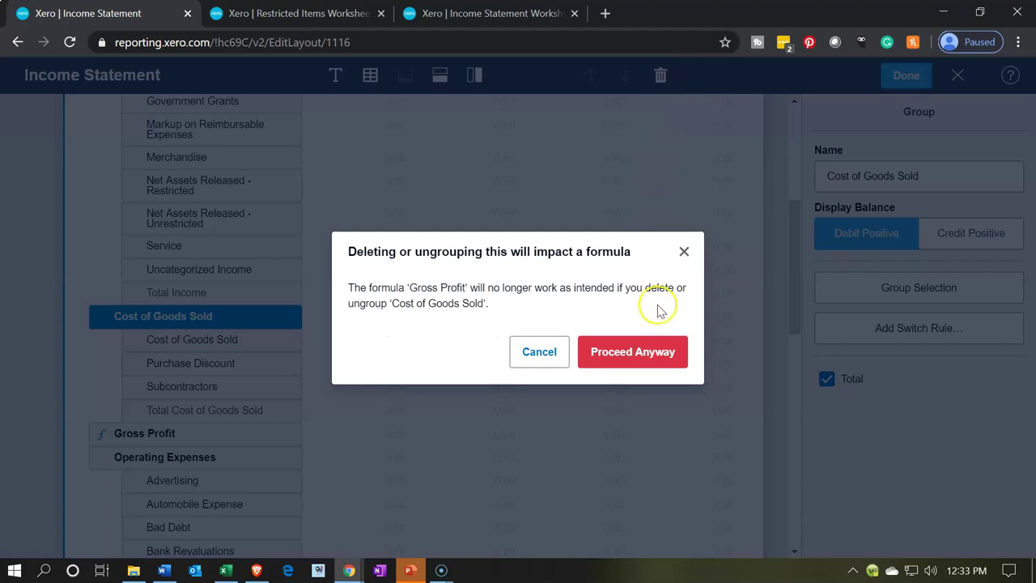
click(659, 354)
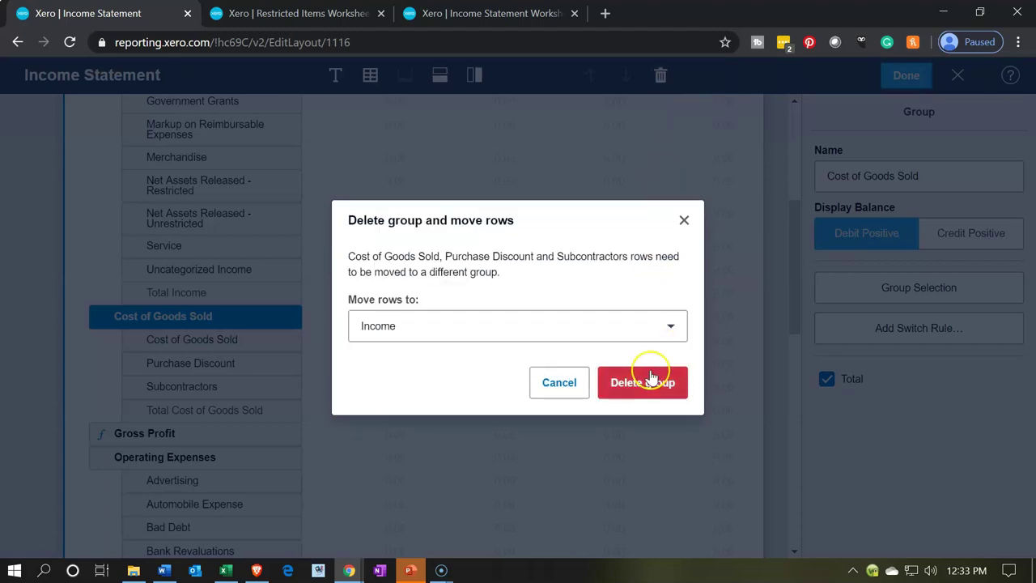
click(652, 386)
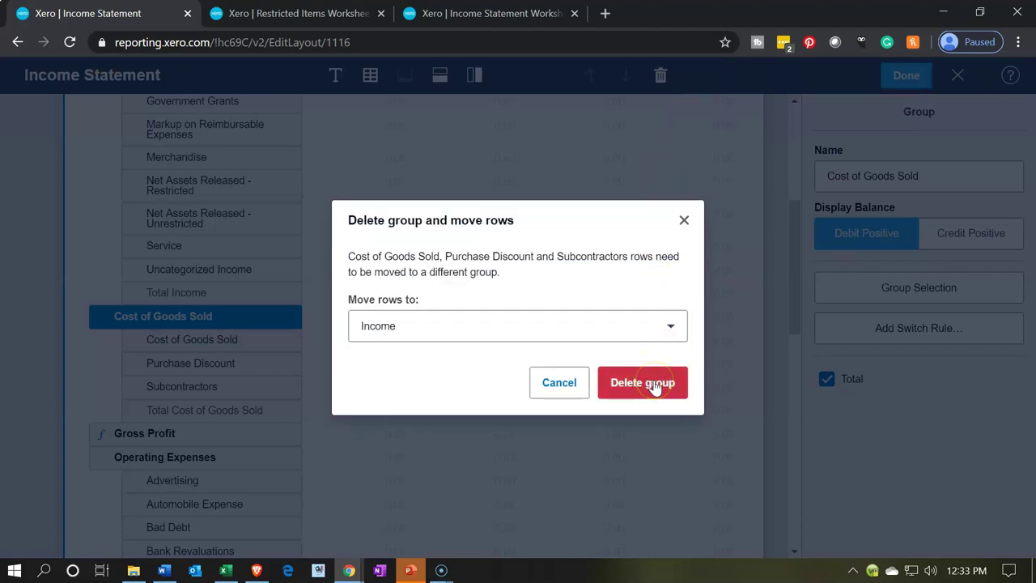
click(654, 386)
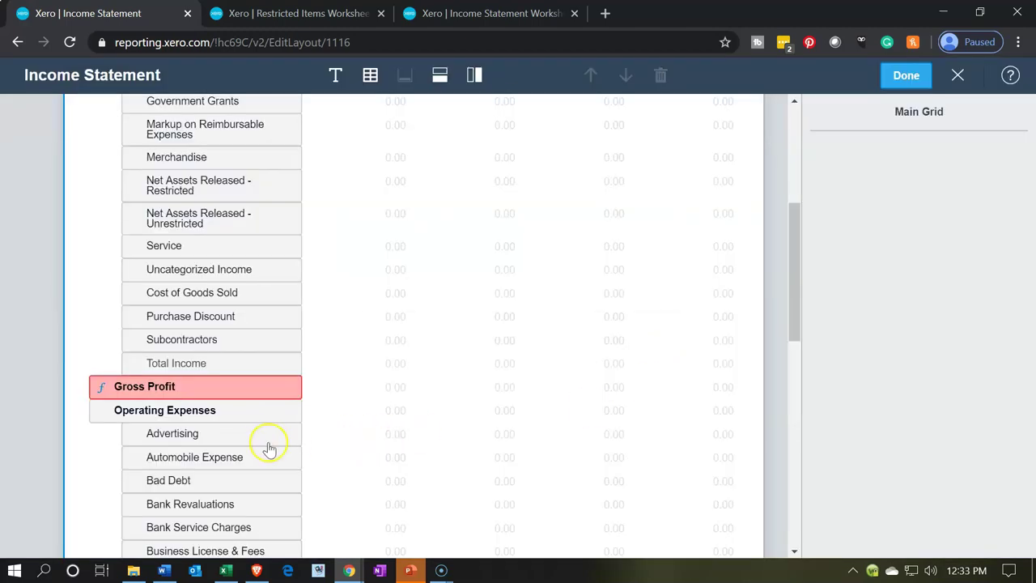
Step: Delete the Gross Profit formula row from the layout, proceeding despite its impact on another formula
click(224, 386)
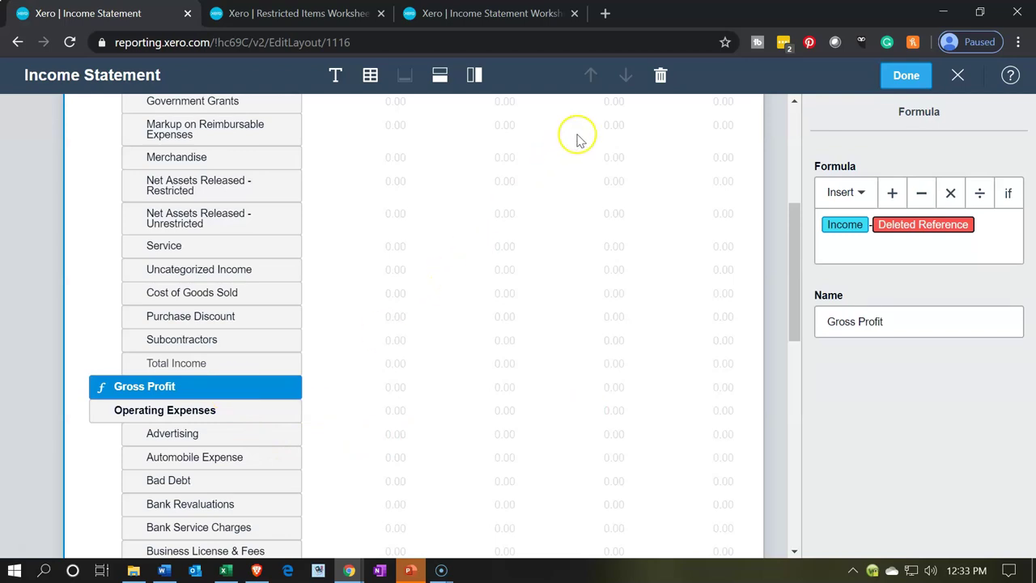
click(661, 78)
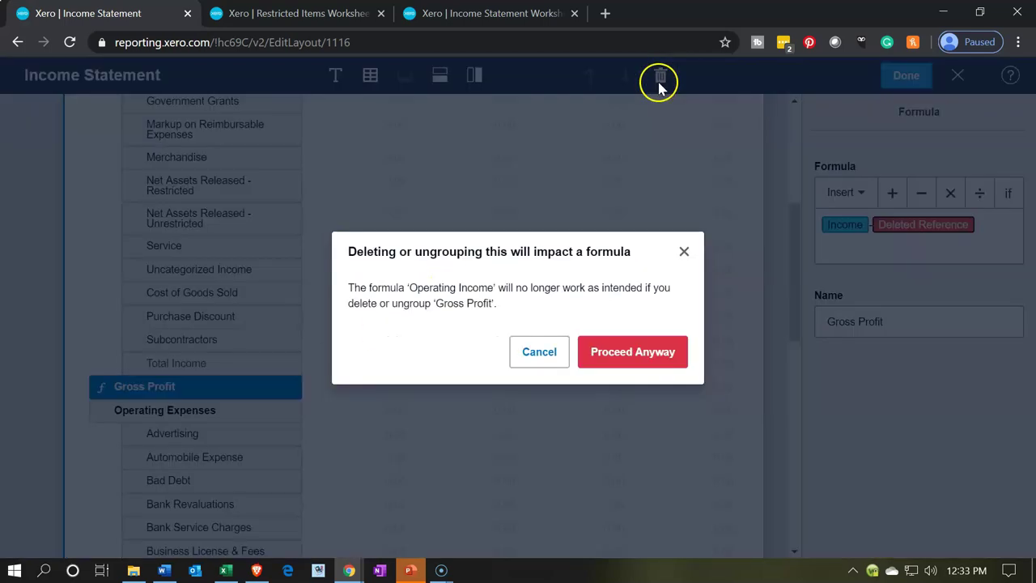
click(645, 353)
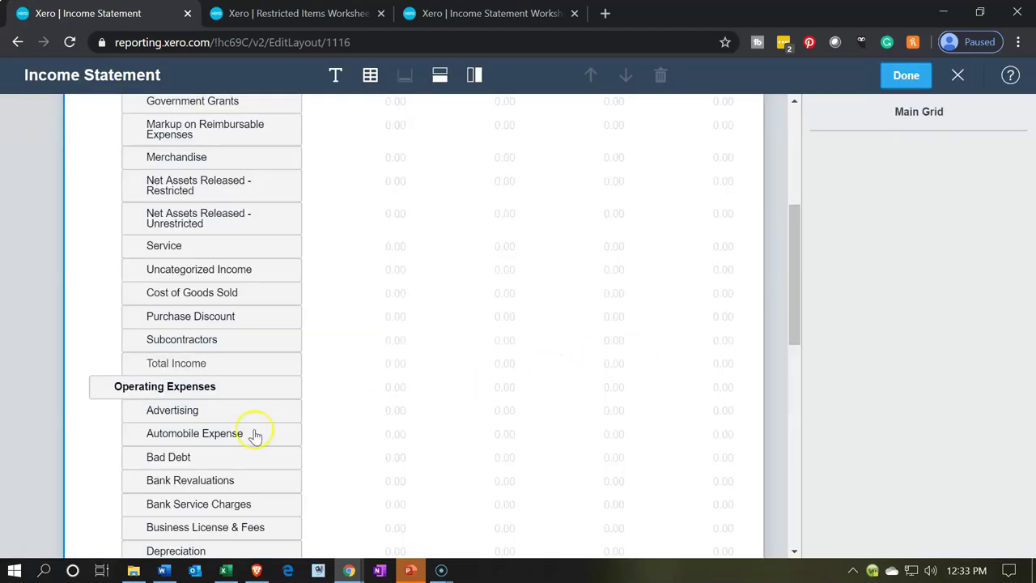
Step: Delete the Operating Expenses group and move its rows into the Income group
scroll(162, 433, up, 3)
scroll(162, 437, down, 3)
click(227, 387)
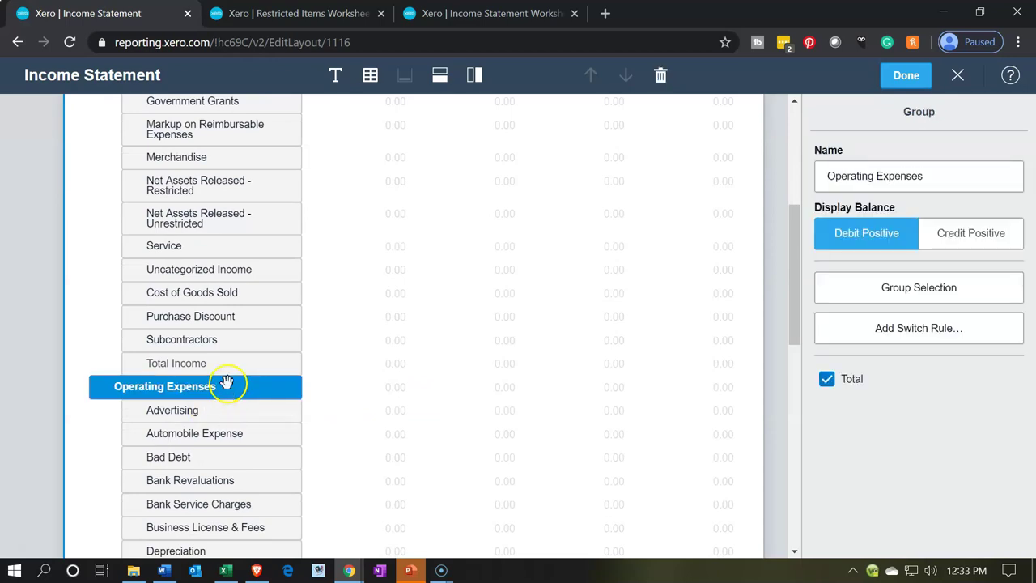
scroll(234, 388, down, 1)
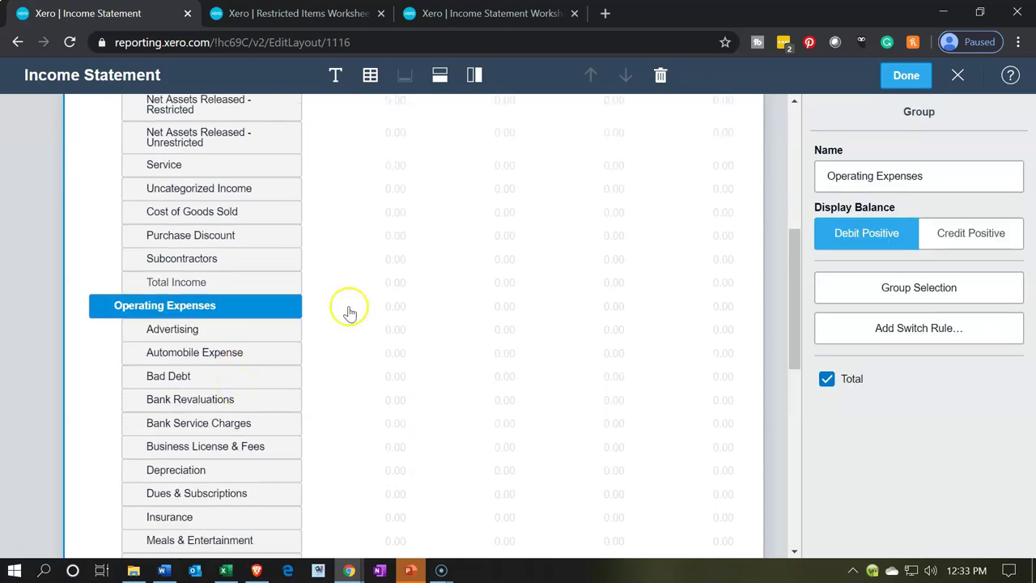
click(661, 74)
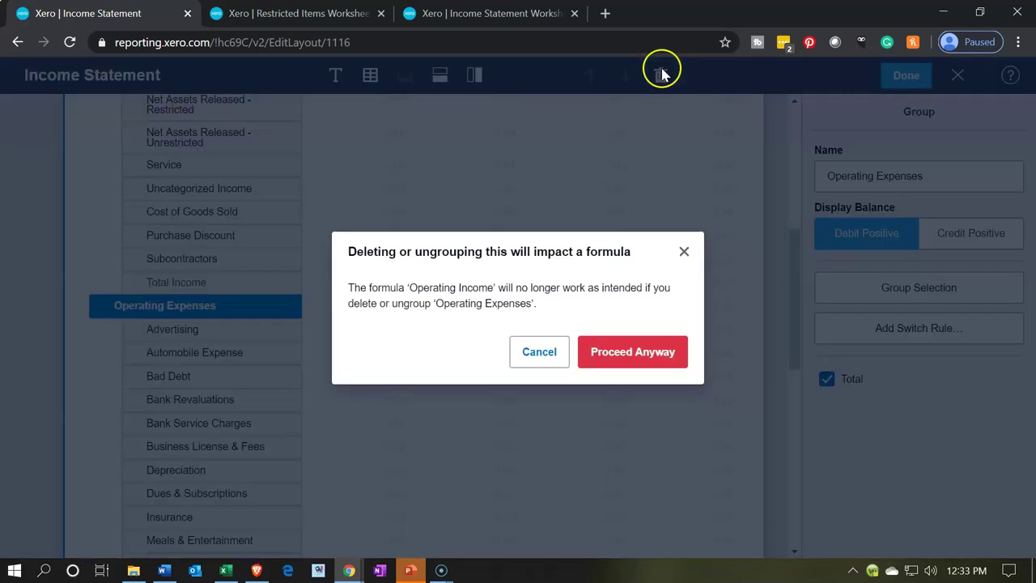
click(630, 347)
click(628, 387)
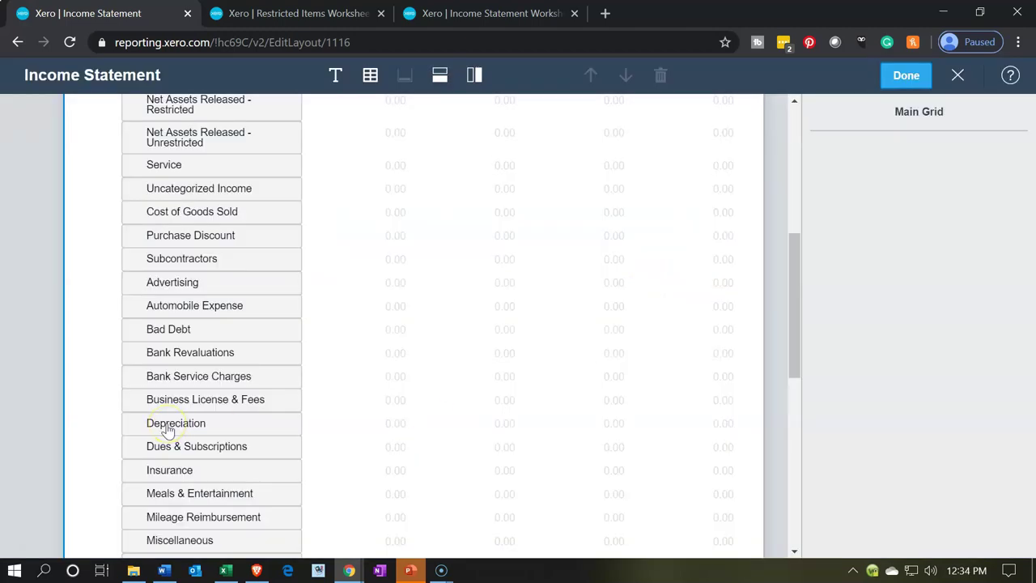
Step: Delete the Other Income / (Expense) group near the end of the layout, moving its rows to the Income group
scroll(168, 429, down, 6)
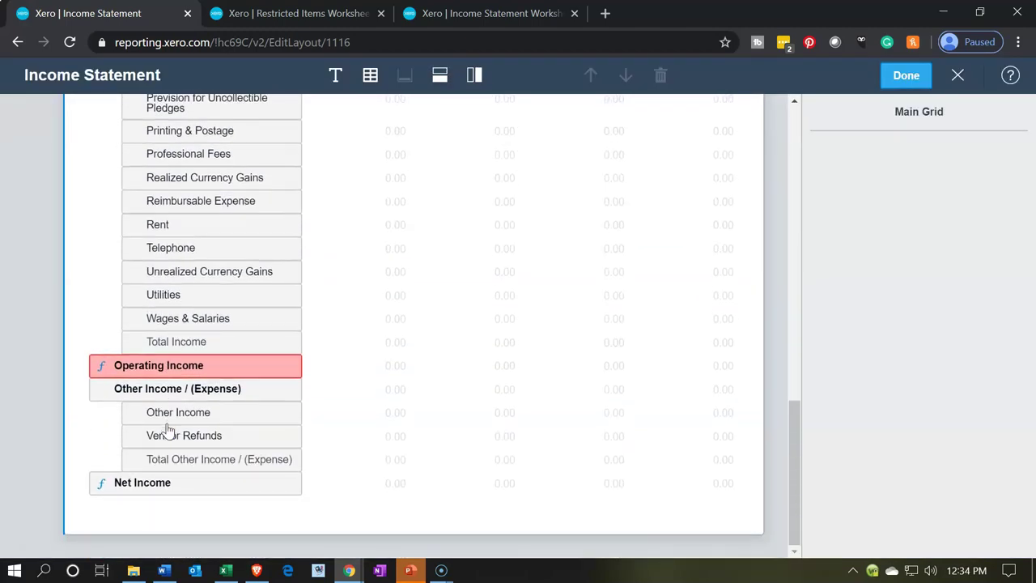
click(172, 373)
click(170, 371)
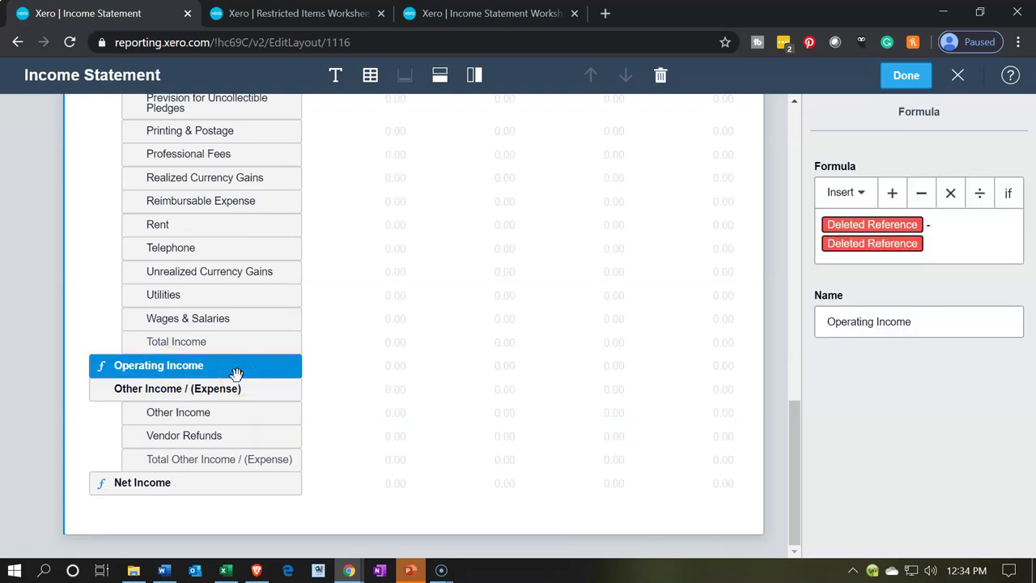
scroll(235, 375, up, 2)
scroll(238, 384, down, 2)
click(239, 402)
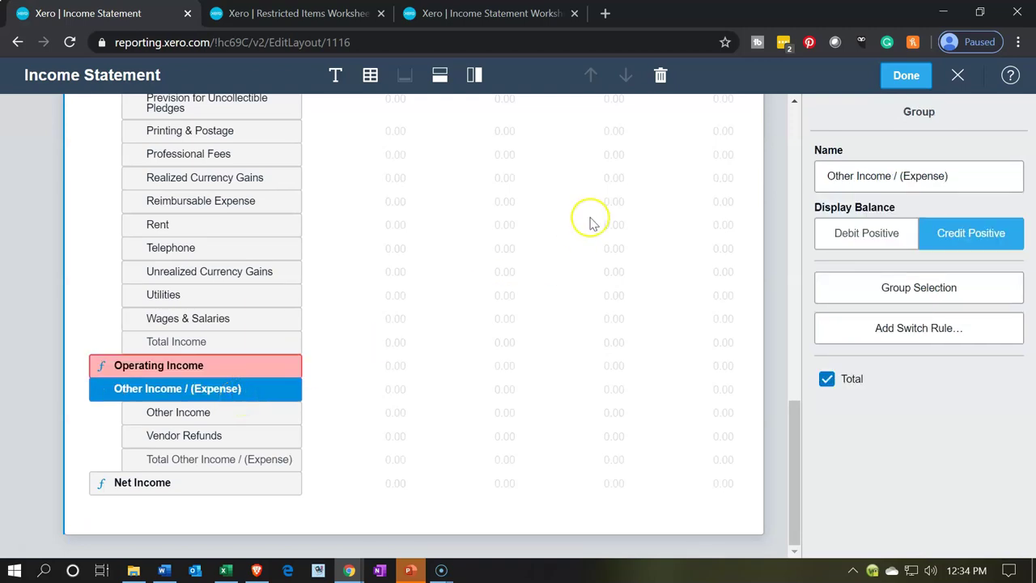
click(662, 79)
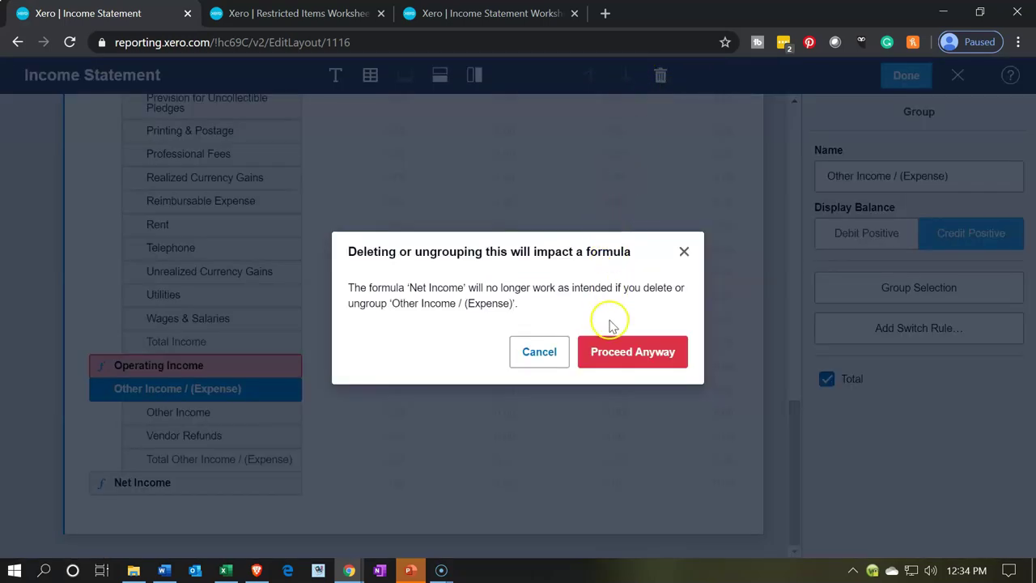
click(613, 355)
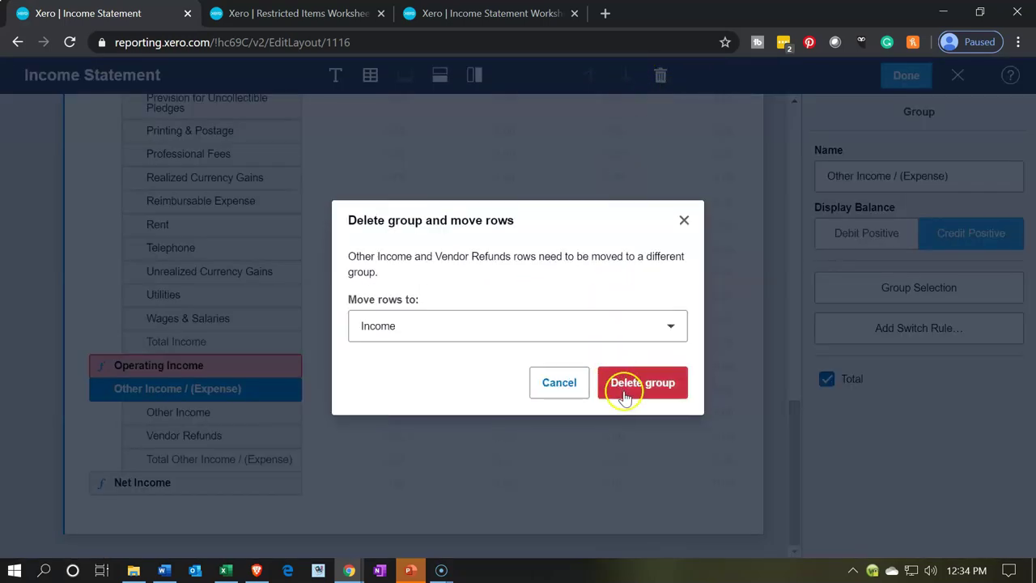
click(620, 382)
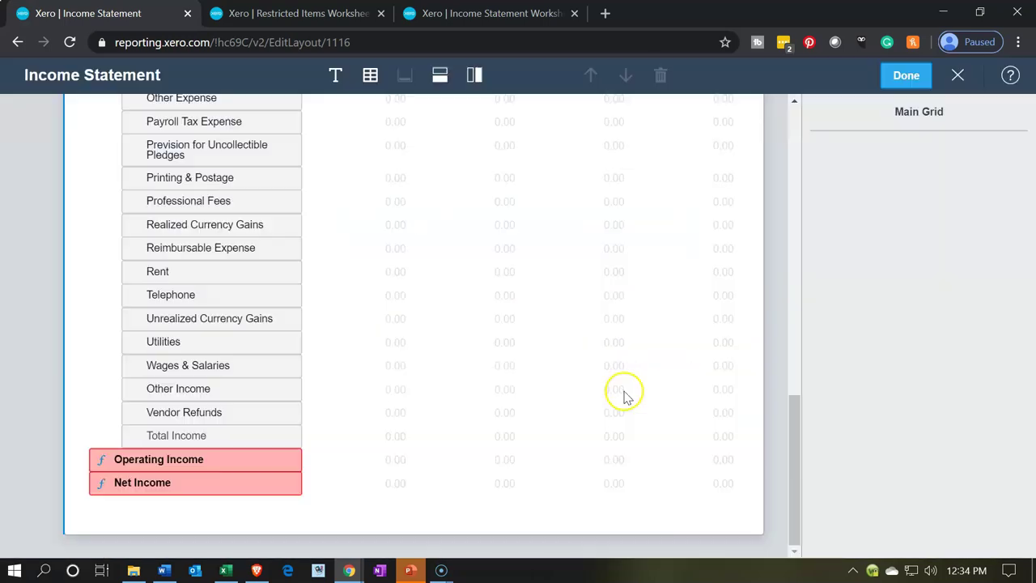
Step: Delete the Operating Income and Net Income formula rows at the end of the layout
click(210, 458)
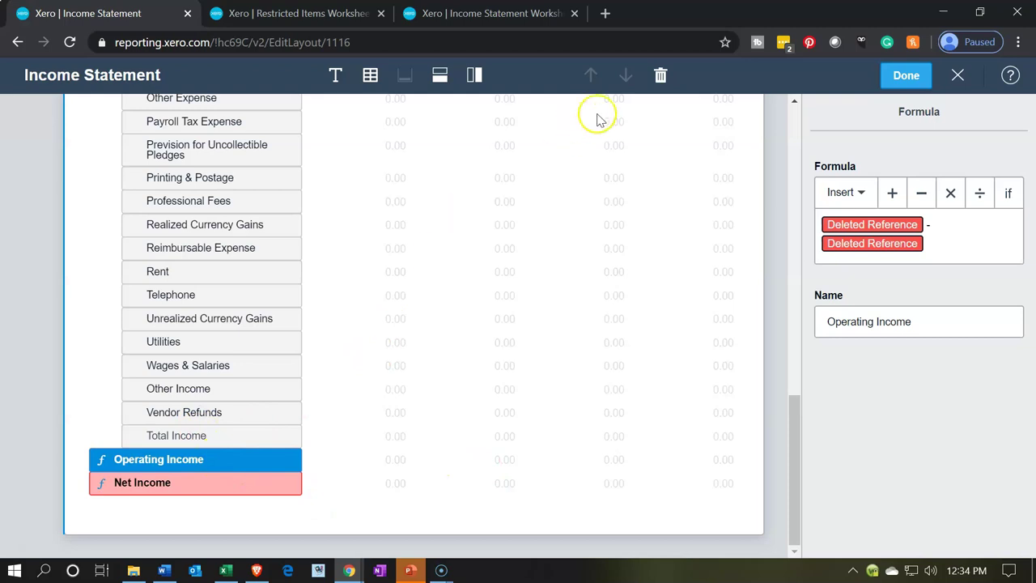
click(666, 77)
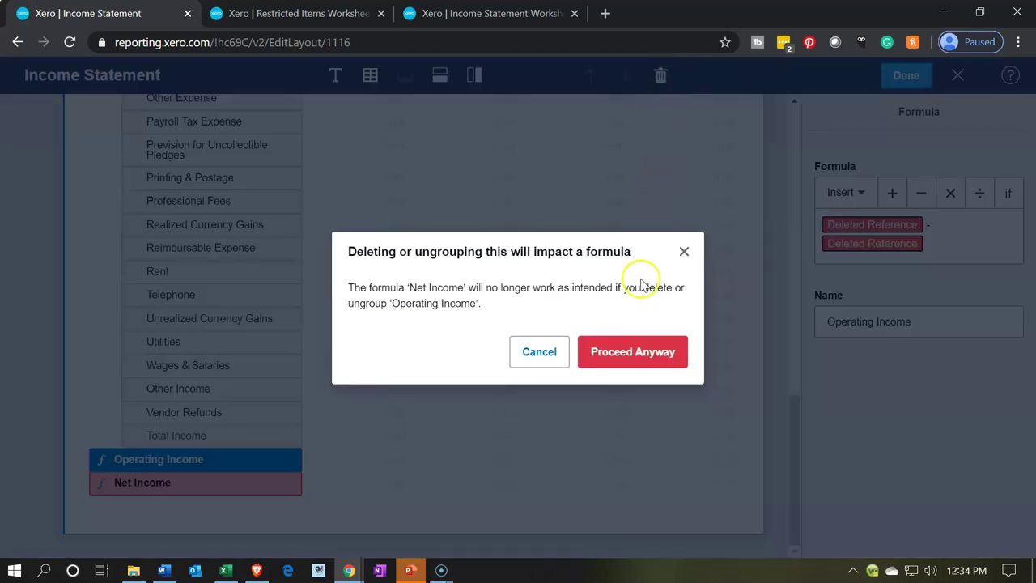
click(634, 350)
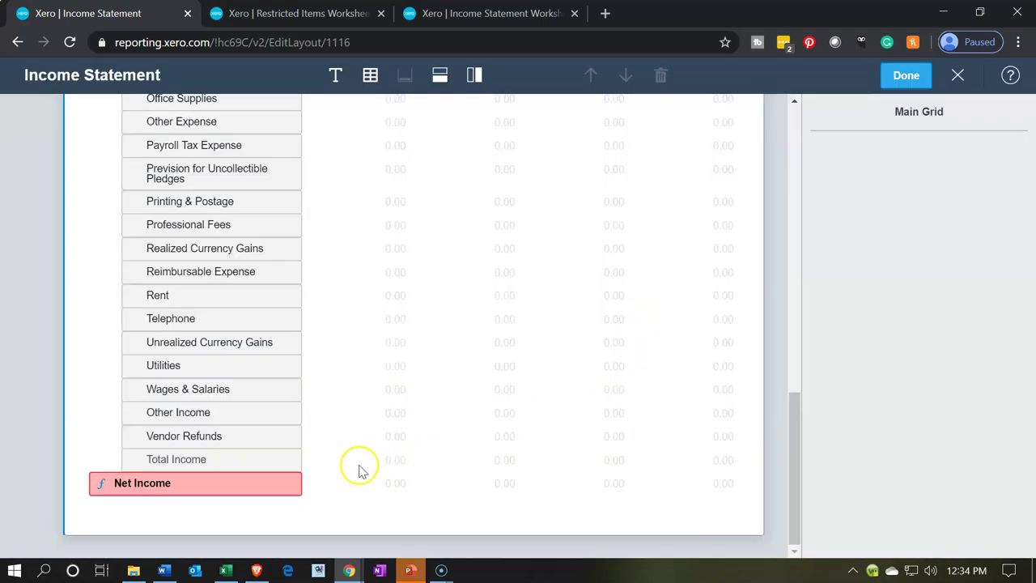
click(266, 485)
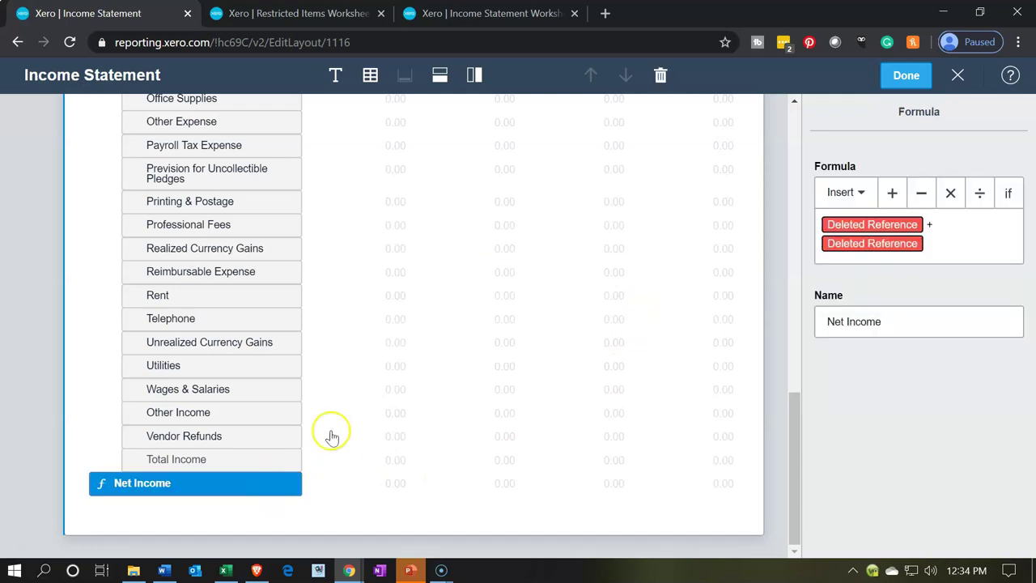
click(660, 75)
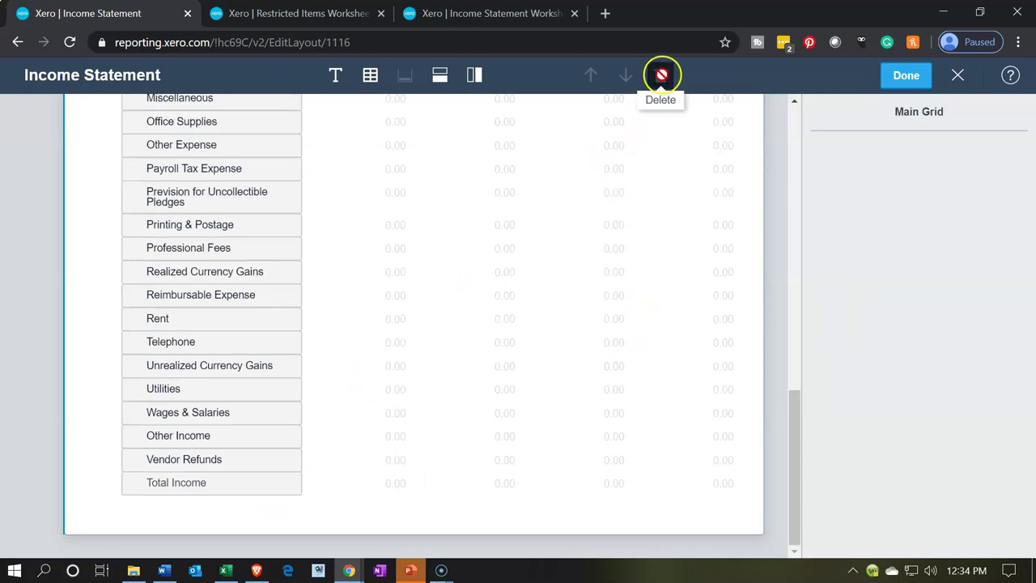
Step: Finish editing the layout and review the simplified report with its single Income group
scroll(397, 324, up, 10)
scroll(382, 330, up, 3)
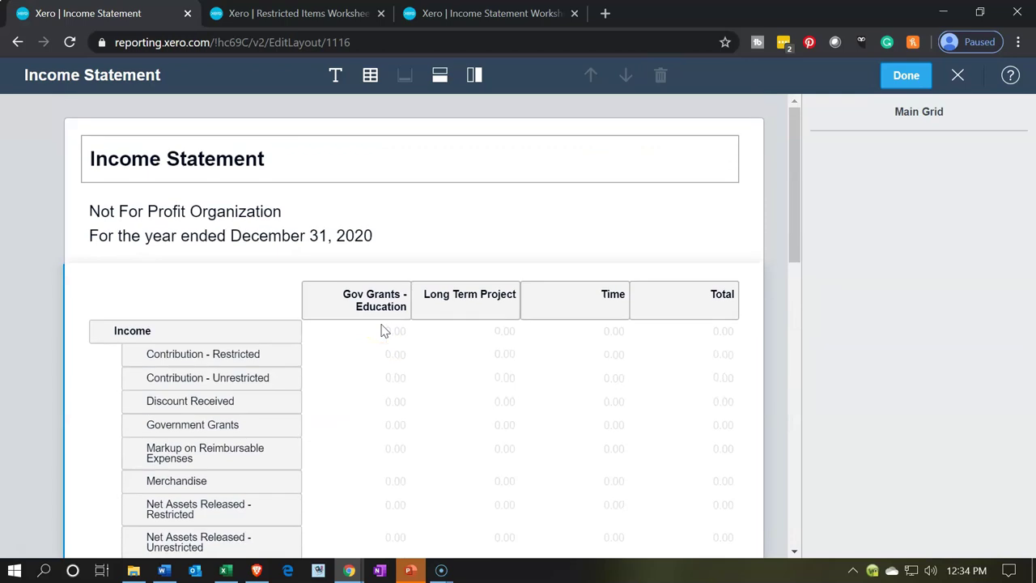
click(894, 74)
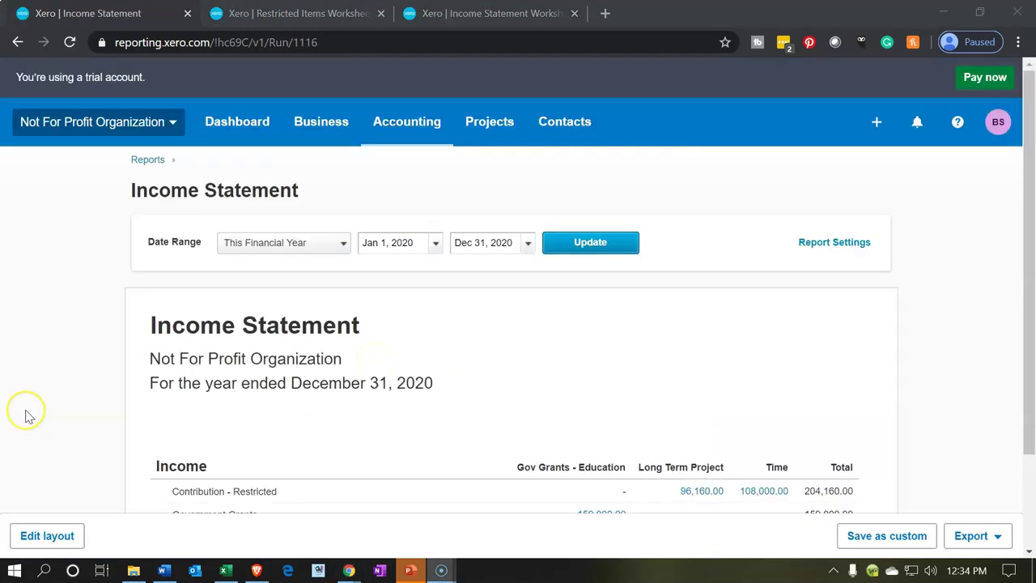
scroll(28, 413, down, 2)
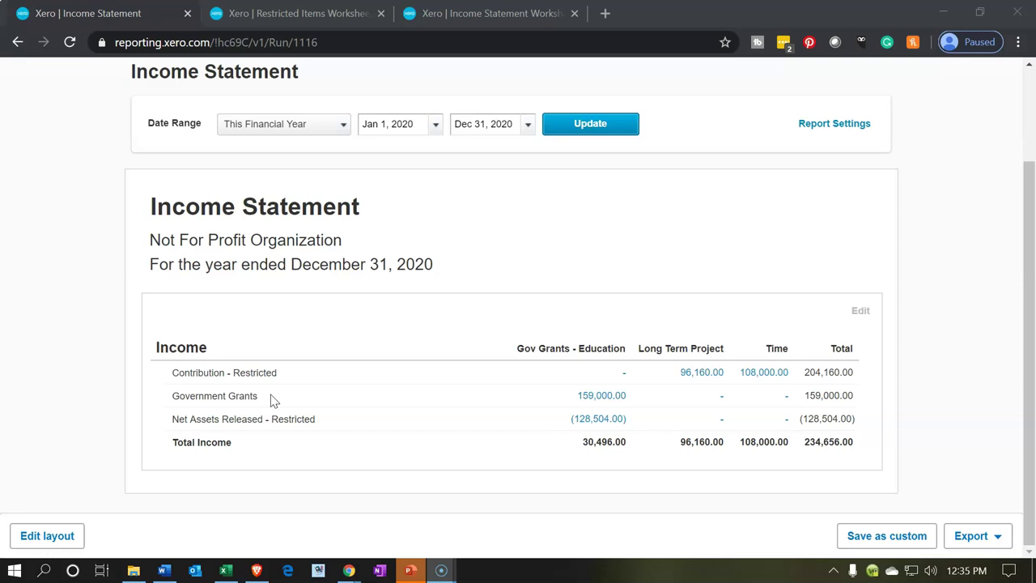
Step: Change the report's title to Restricted Items Detail
click(353, 297)
click(369, 212)
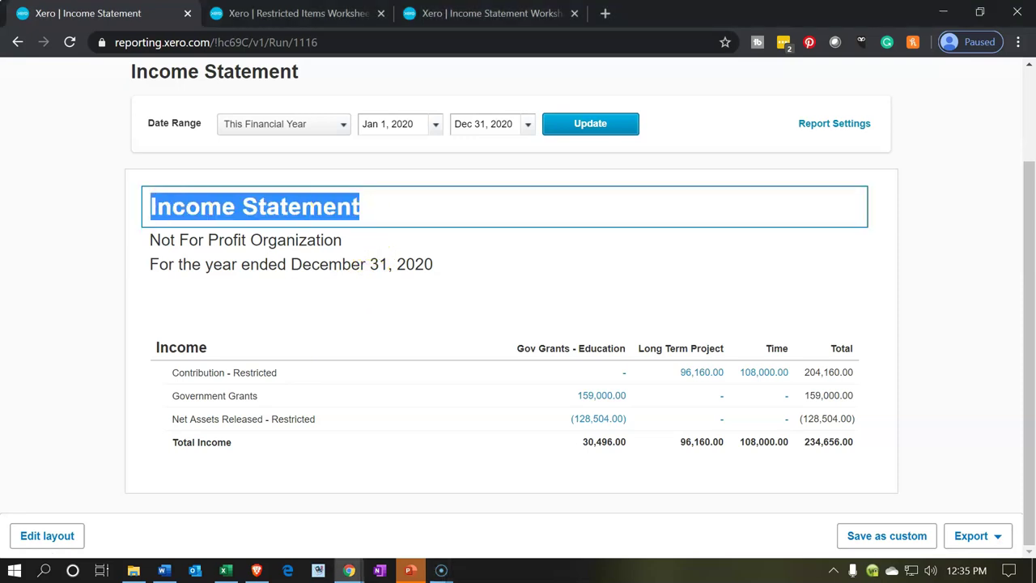
text(Restris)
key(BackSpace)
key(BackSpace)
key(BackSpace)
key(BackSpace)
text(tr)
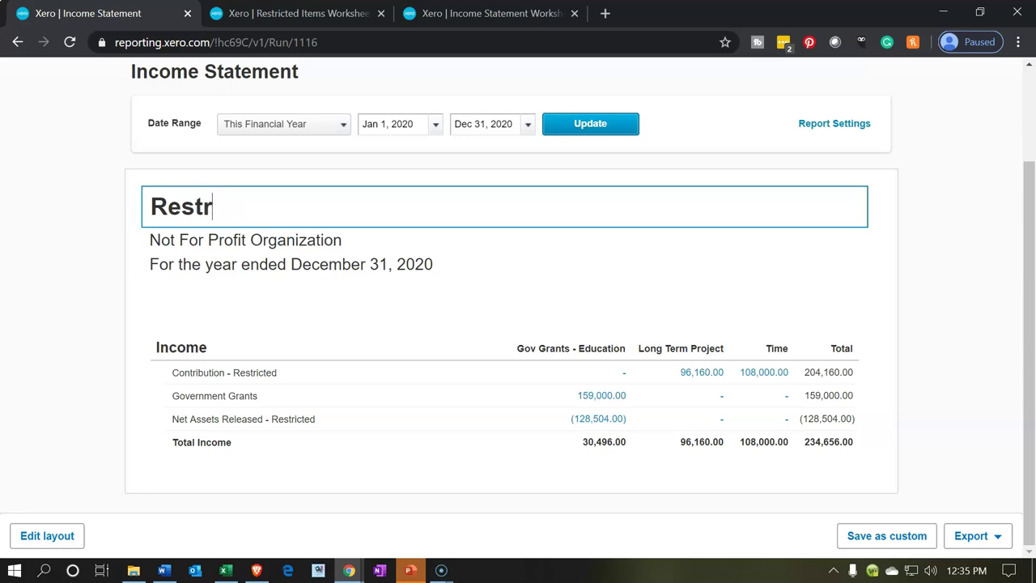
text(icted Items Detail)
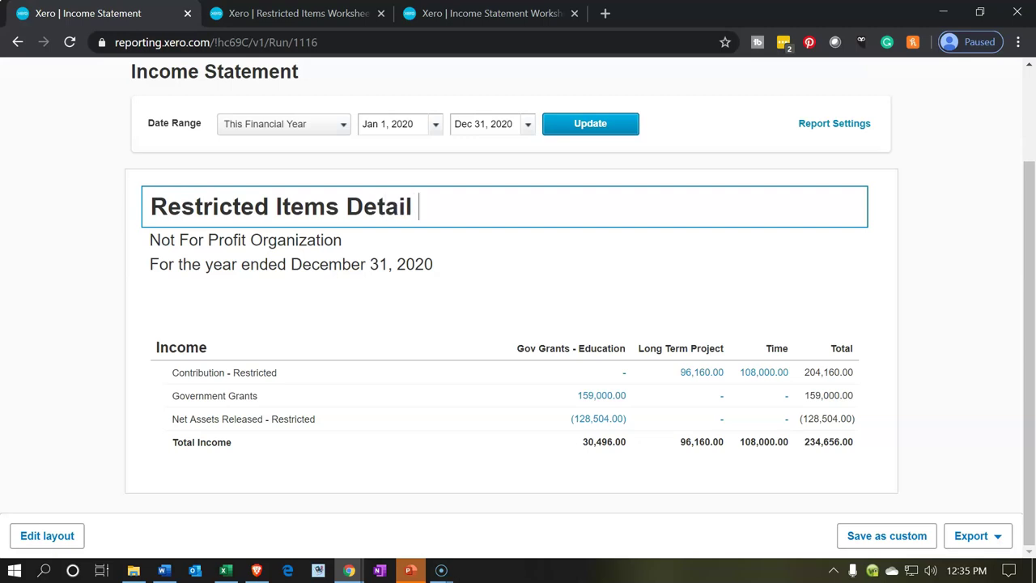
click(89, 315)
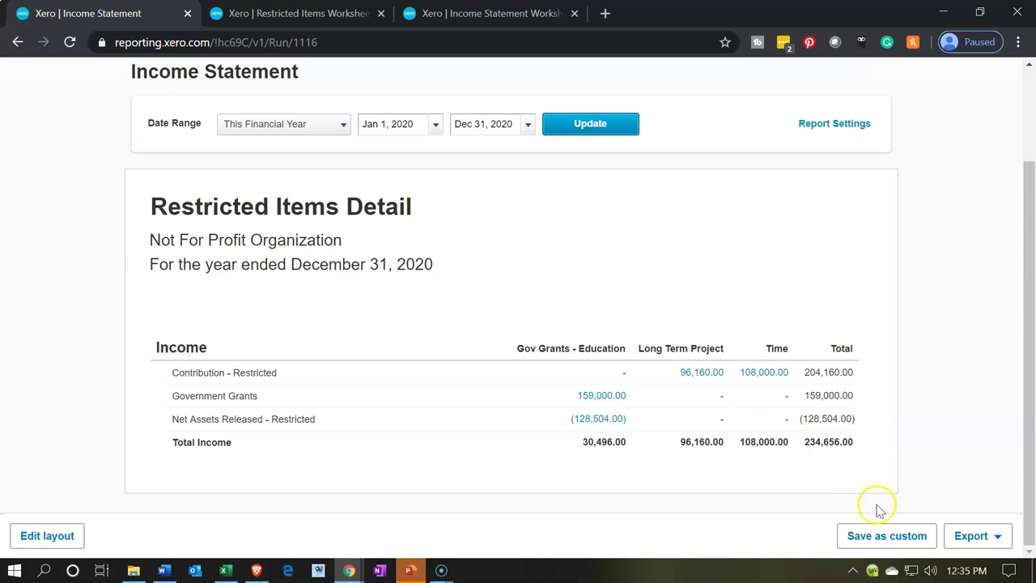
Step: Save the report as a custom report named Restricted Items Detail, without making it the default
click(886, 536)
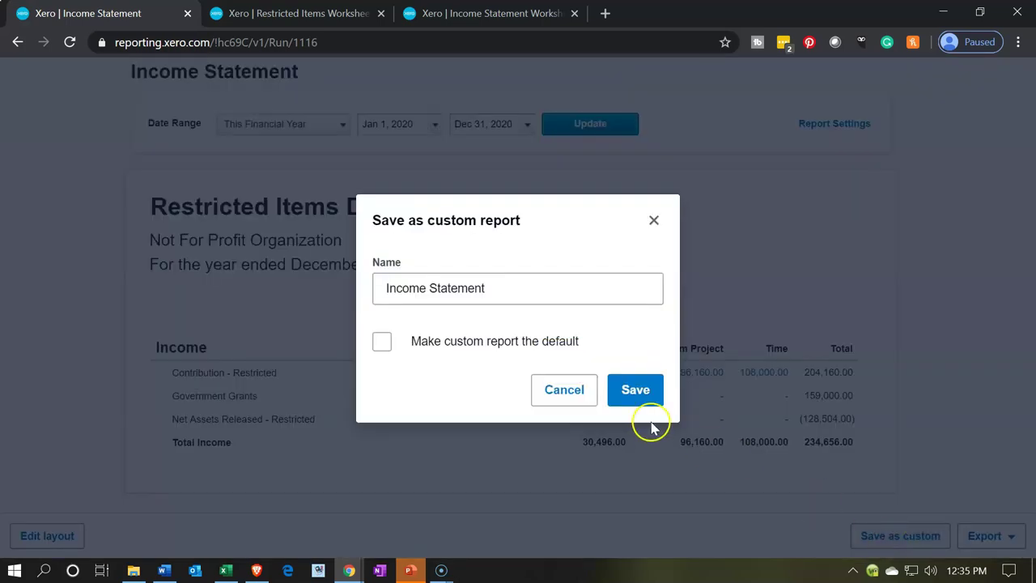
click(654, 220)
click(446, 203)
key(ctrl+c)
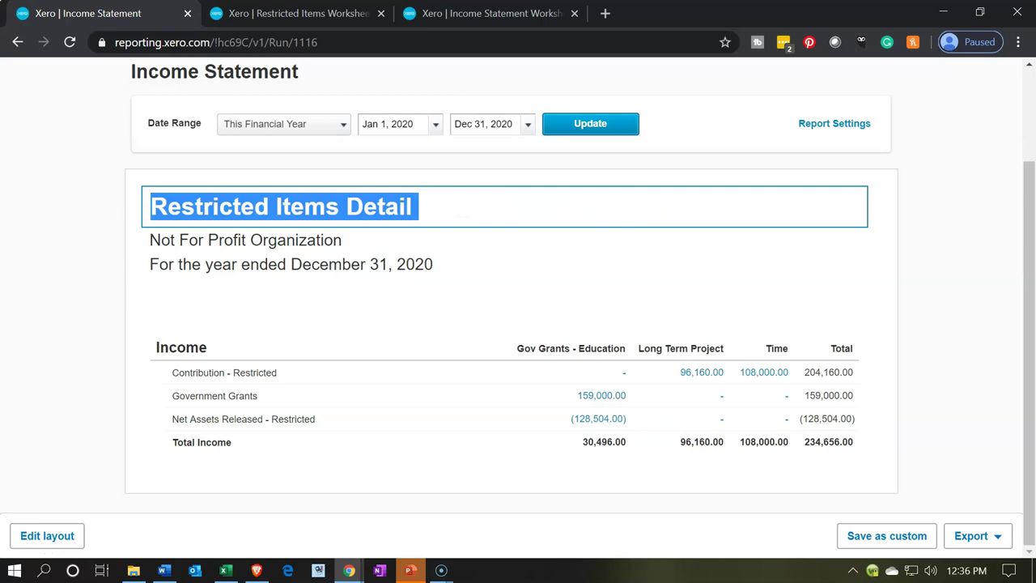
click(907, 541)
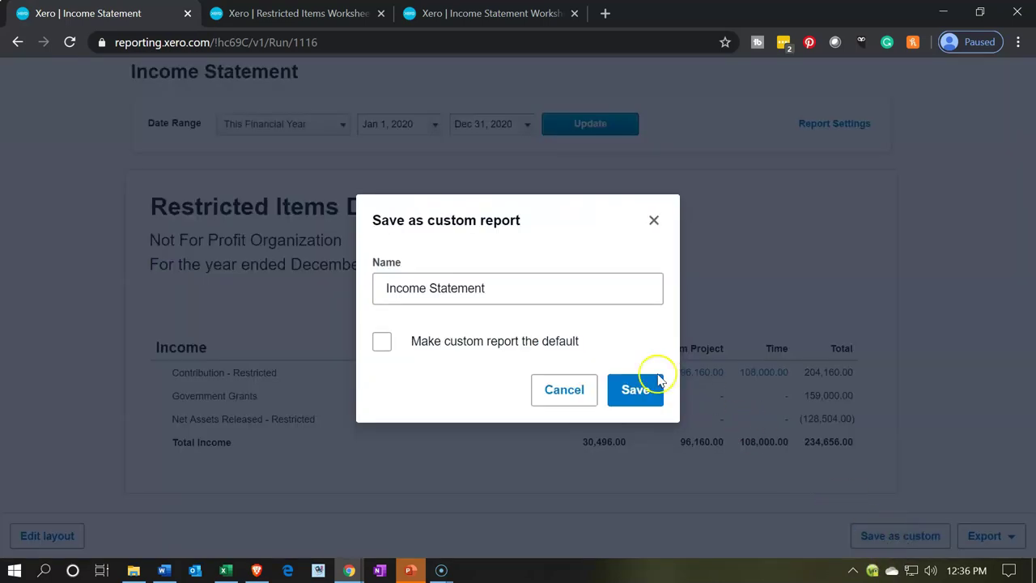
drag(518, 288, 354, 269)
key(ctrl+v)
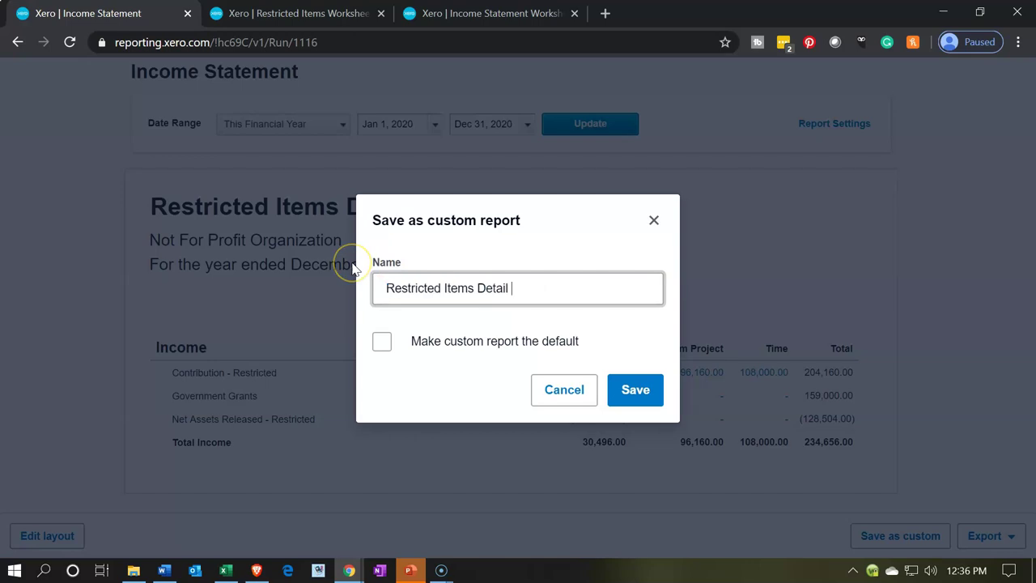
click(640, 405)
click(635, 390)
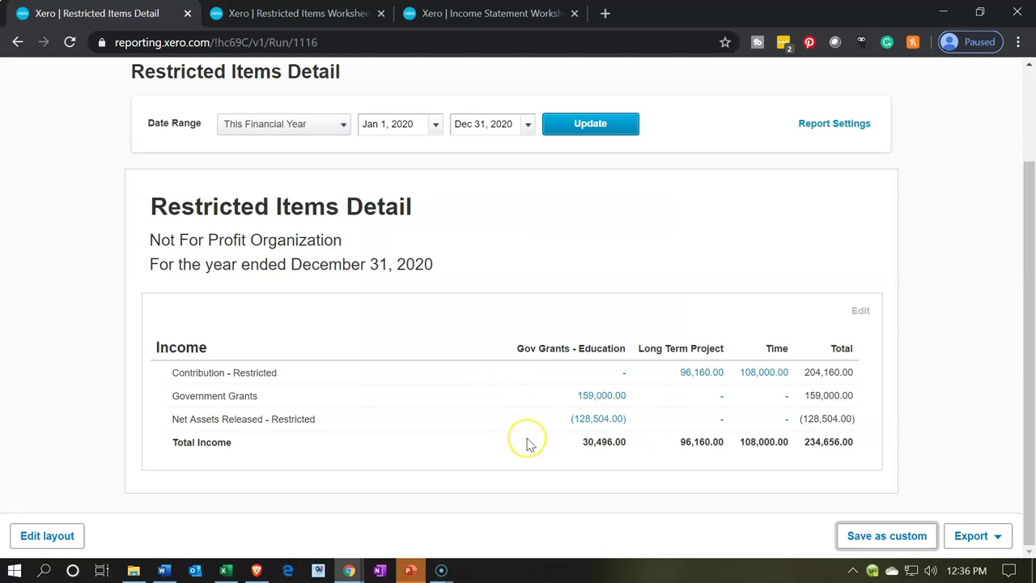
Step: Check the custom reports list for the newly saved report, using the browser tab that holds the Income Statement Worksheet
click(522, 20)
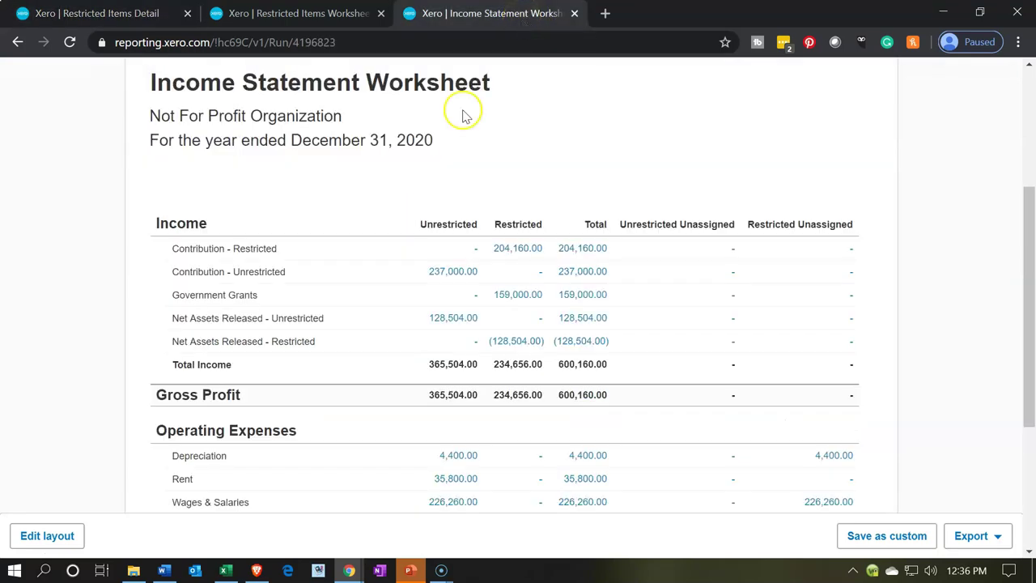
scroll(339, 298, up, 3)
click(388, 127)
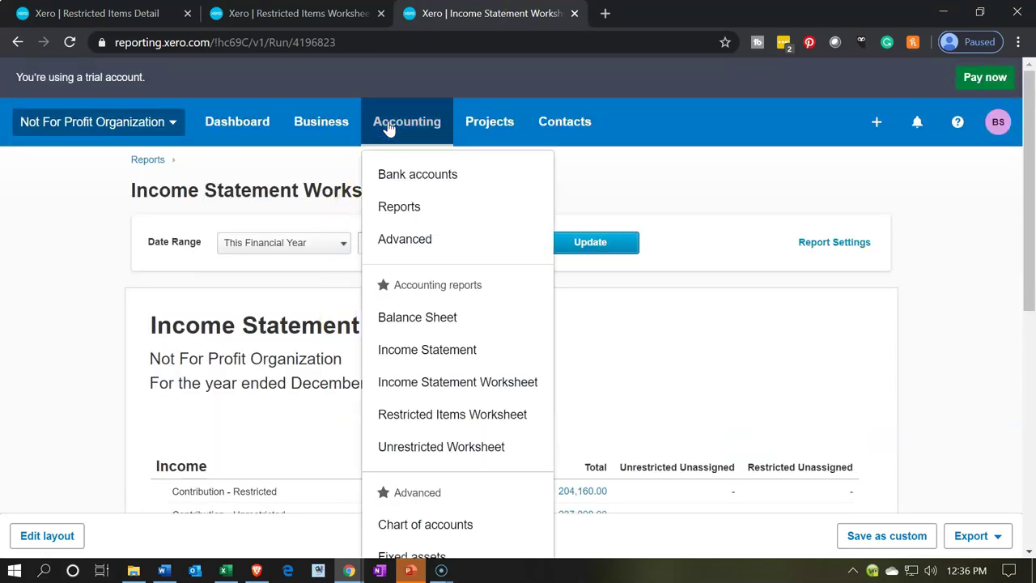
click(390, 204)
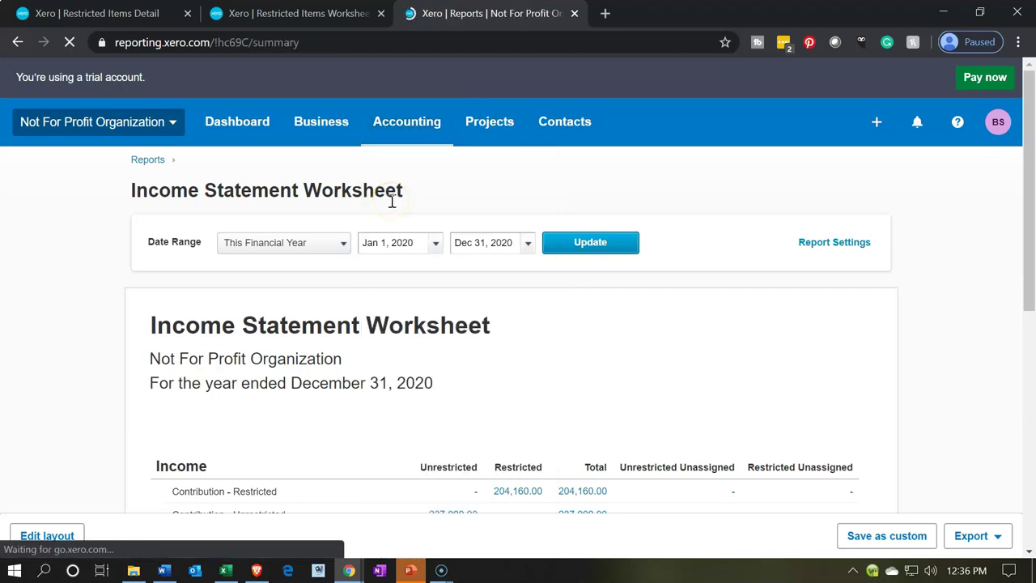
click(307, 185)
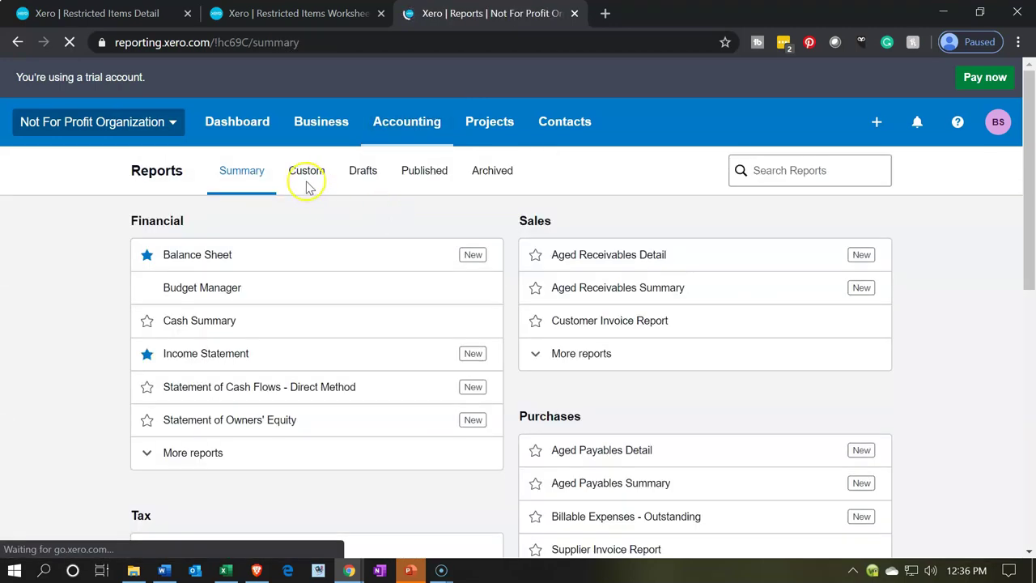
click(309, 180)
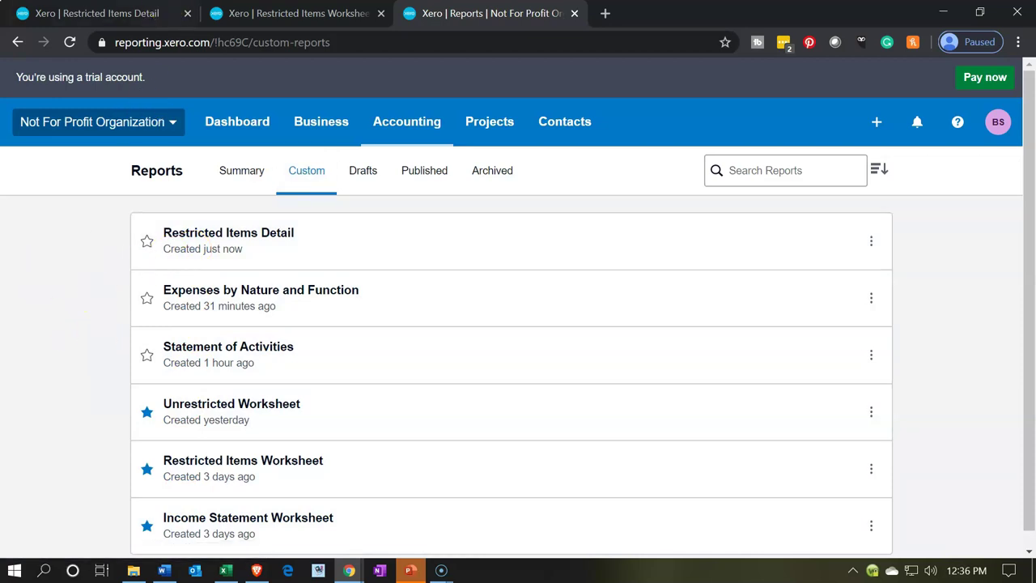
Step: Return to the Restricted Items Detail report and export it as a PDF
click(152, 10)
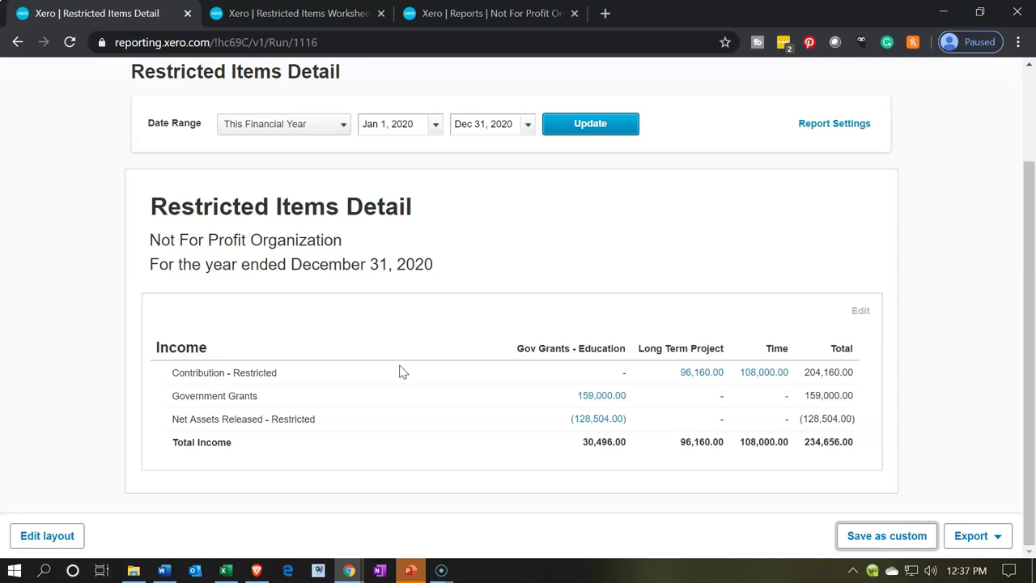
click(975, 536)
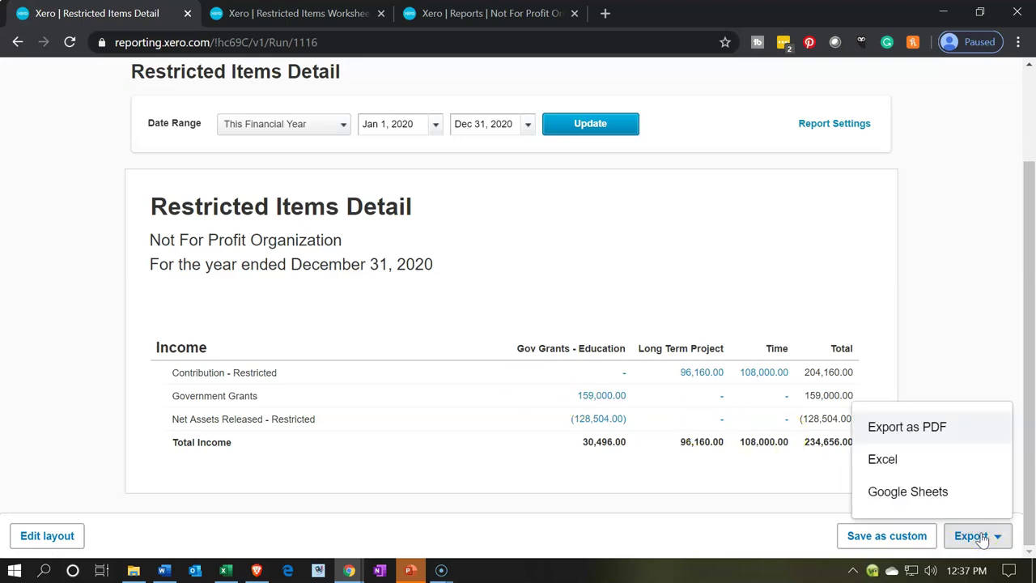
click(945, 433)
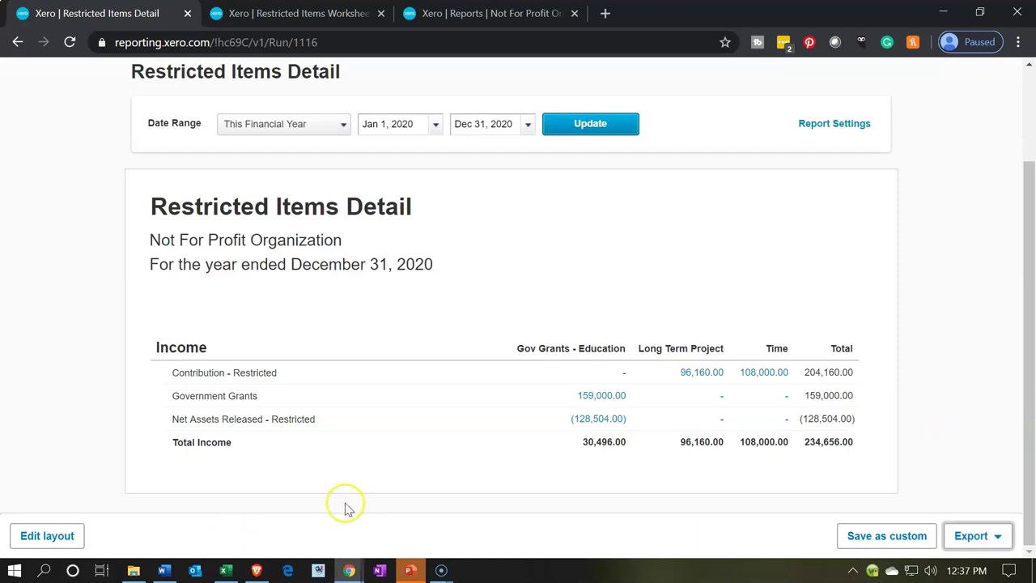
Step: Put the downloaded PDF into the Xero NFP desktop folder, then restore the full-size browser window and dismiss the downloads bar
click(978, 13)
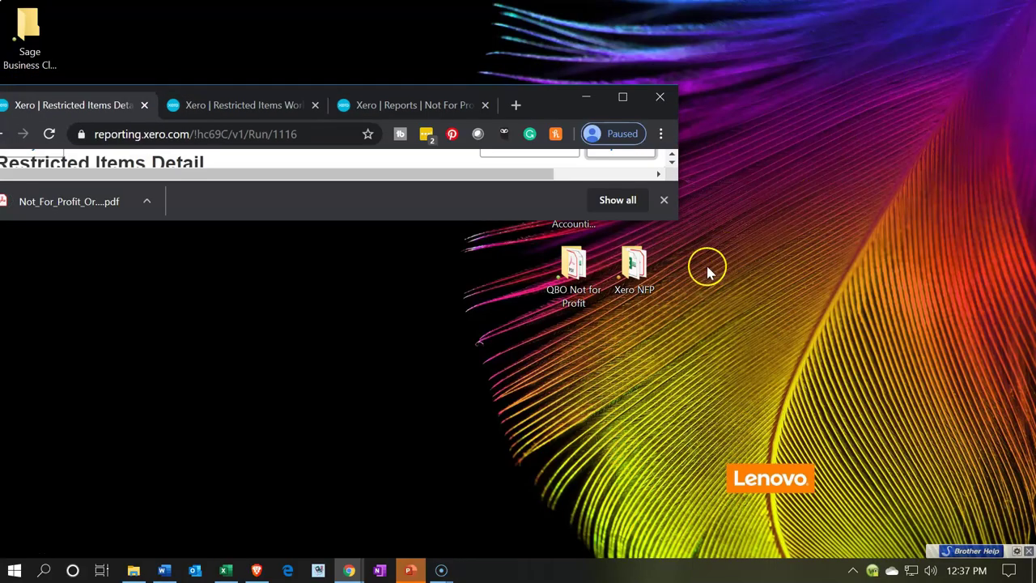
double_click(630, 276)
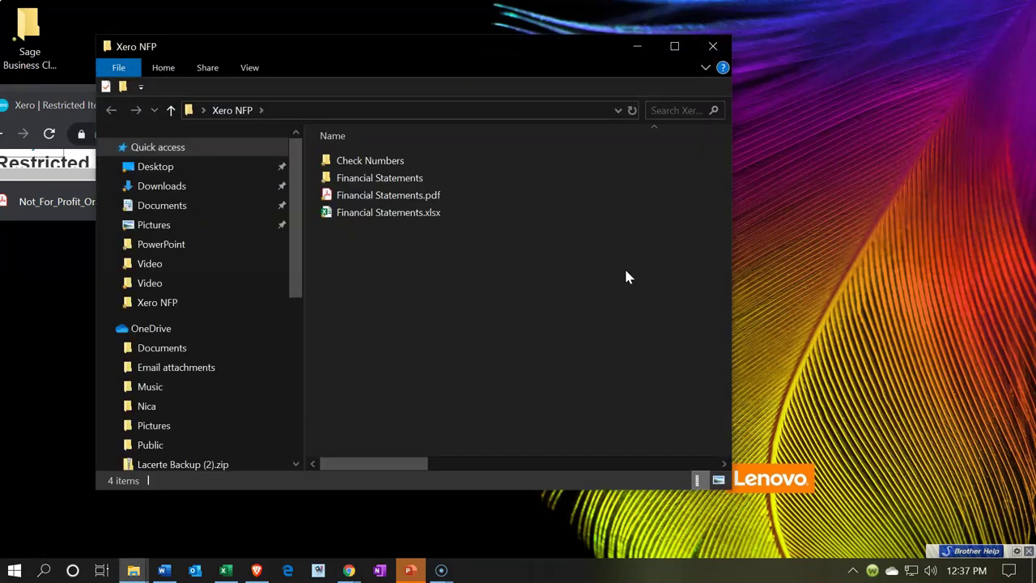
drag(412, 49, 656, 61)
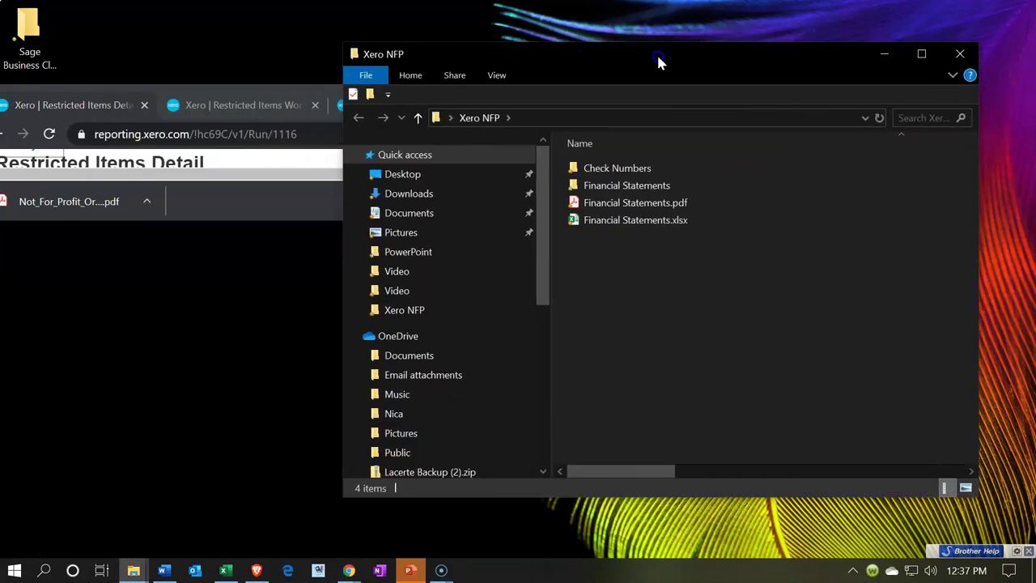
click(85, 202)
drag(407, 255, 654, 323)
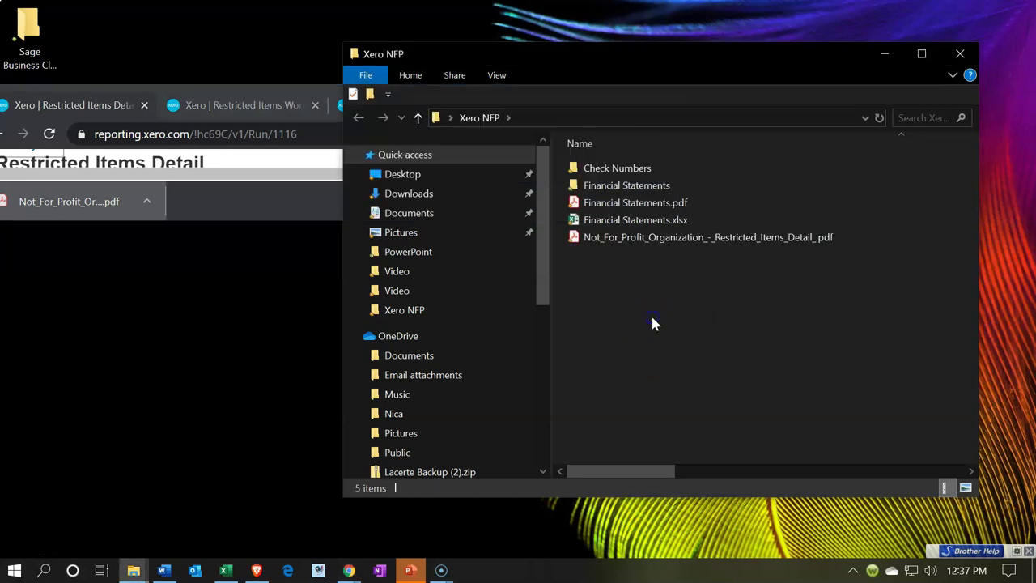
click(255, 219)
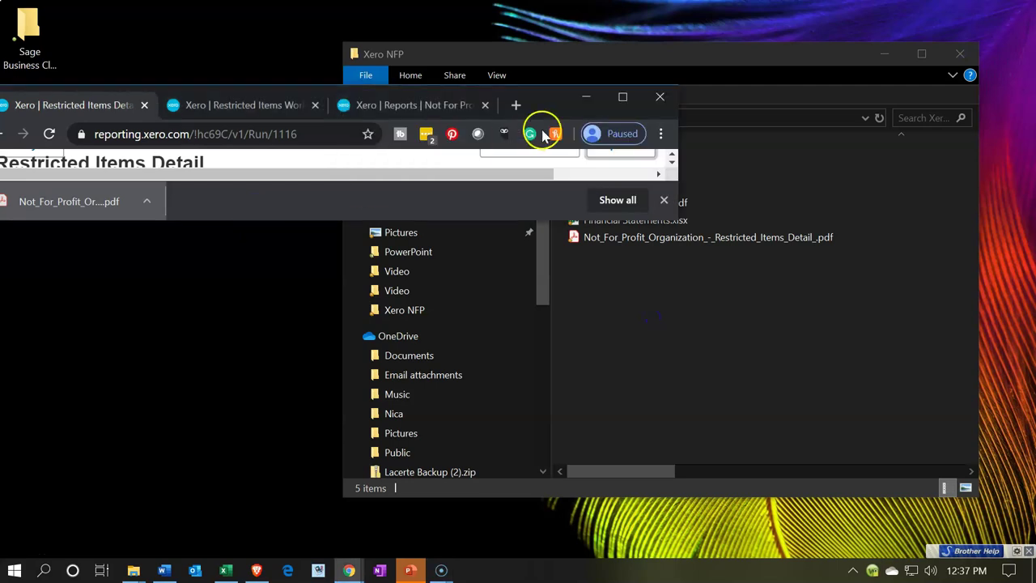
click(623, 97)
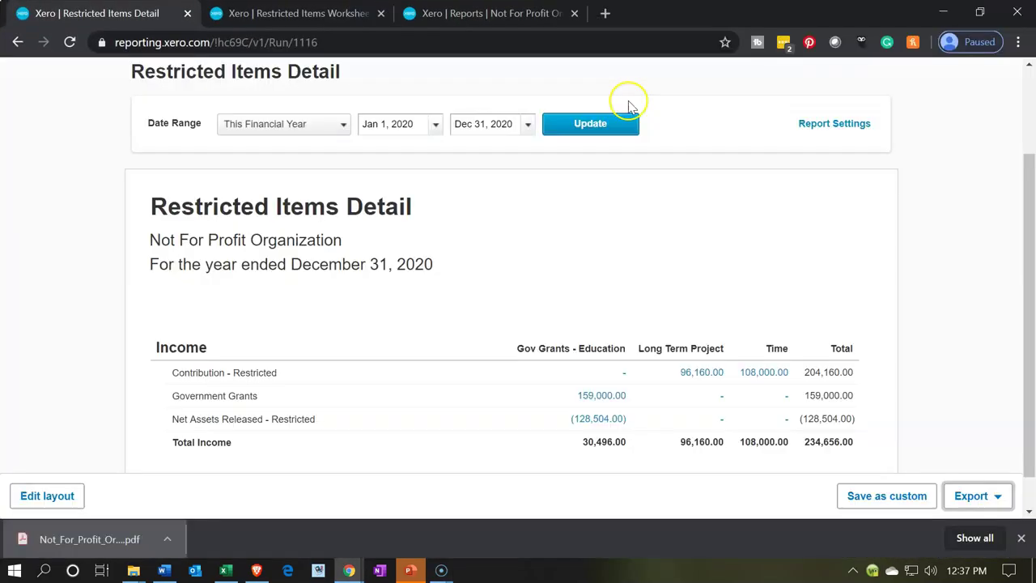
click(1020, 537)
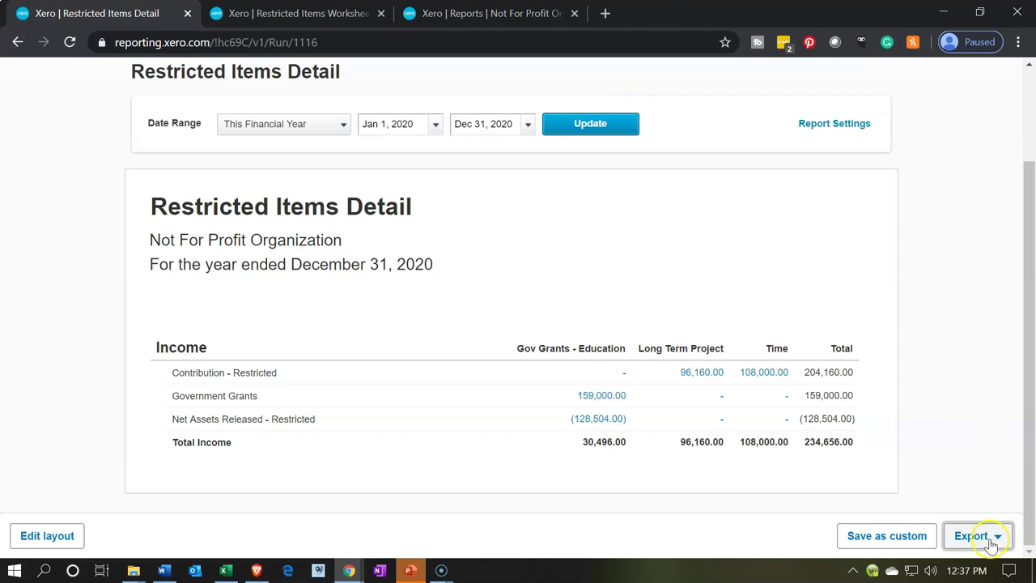
Step: Export the Restricted Items Detail report to Excel, then open the downloaded workbook and enable editing
click(984, 538)
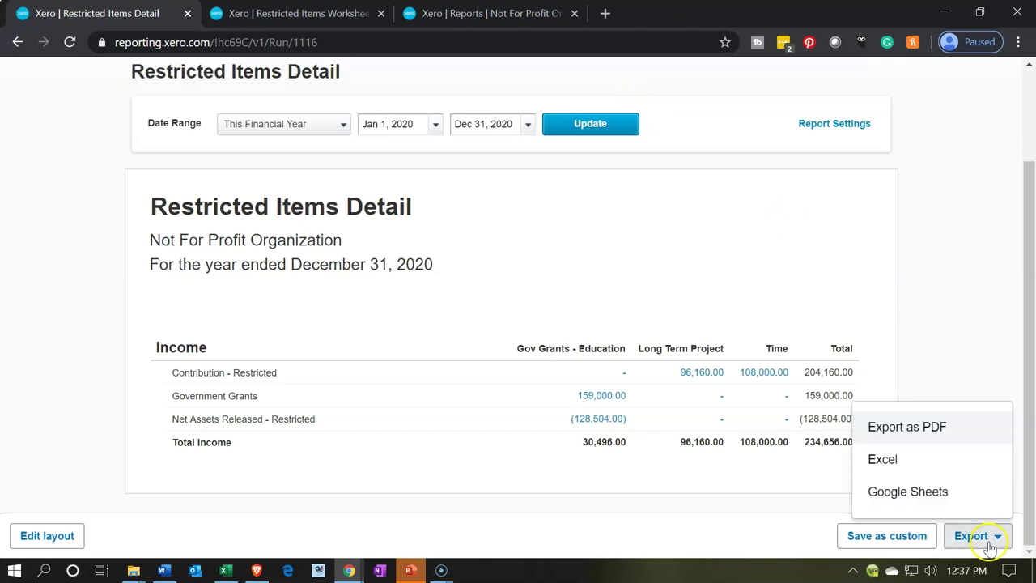
click(912, 470)
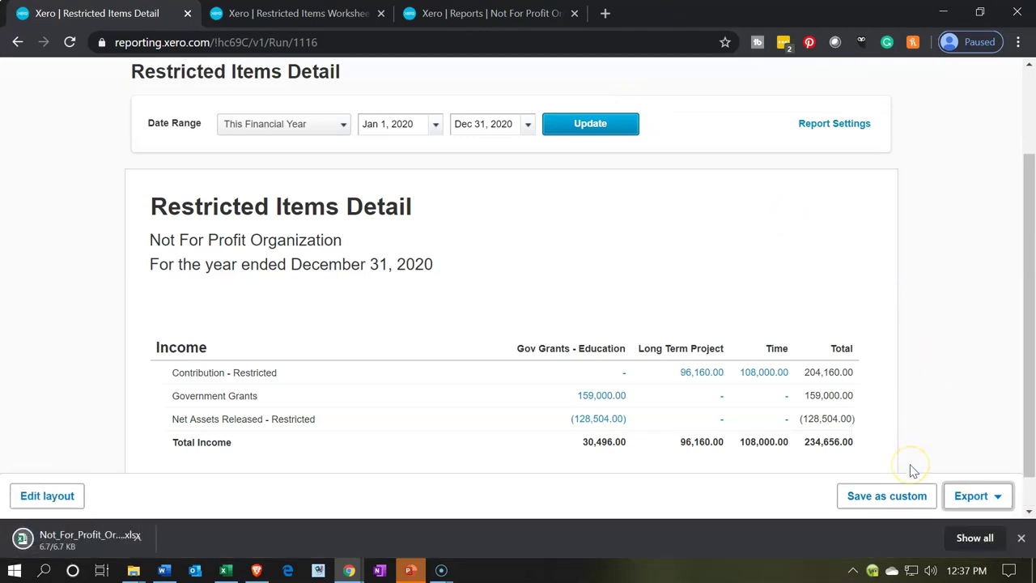
click(118, 534)
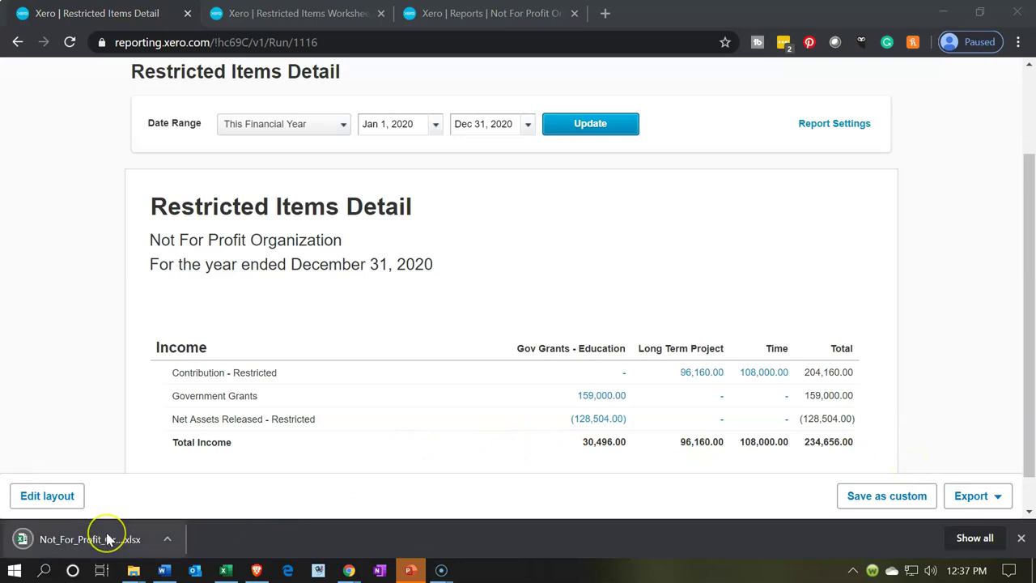
click(107, 540)
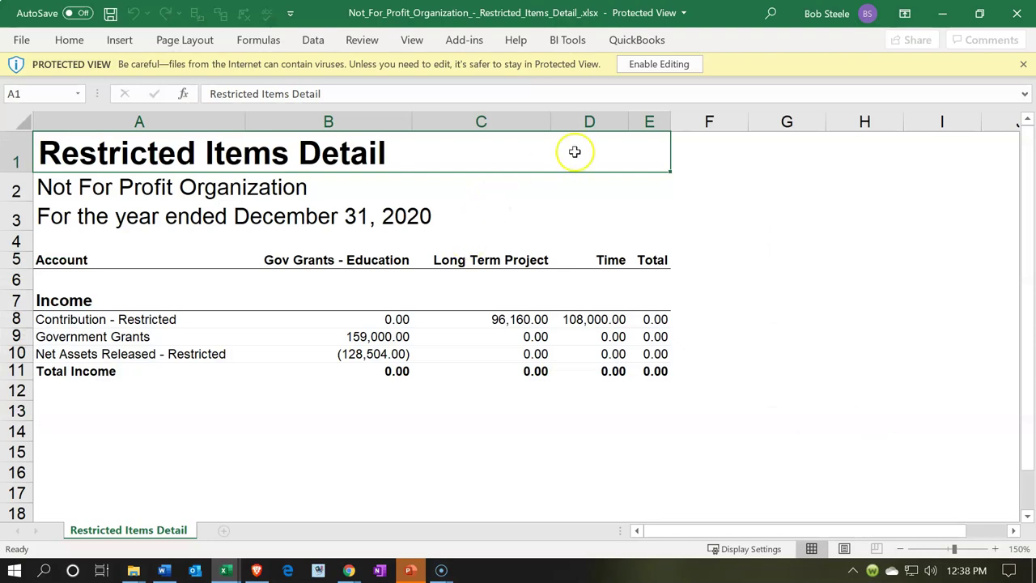
click(647, 66)
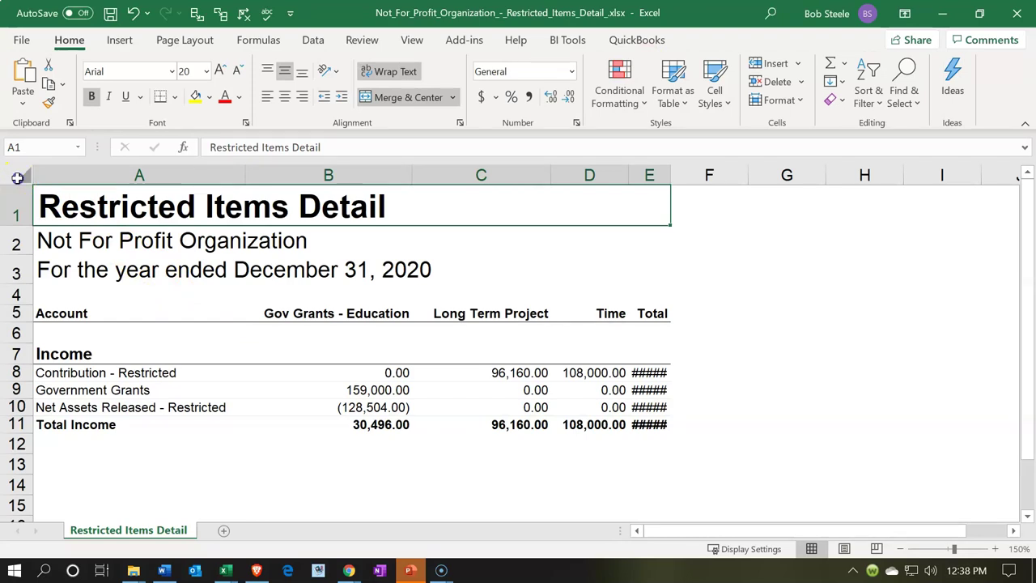
Step: Copy the entire Restricted Items Detail worksheet in the exported workbook
click(17, 177)
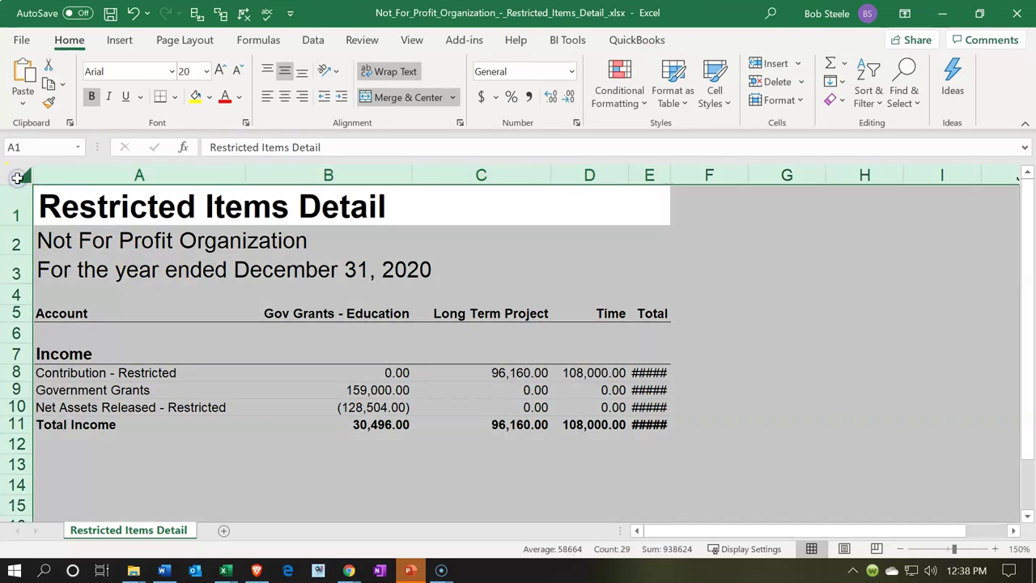
right_click(274, 425)
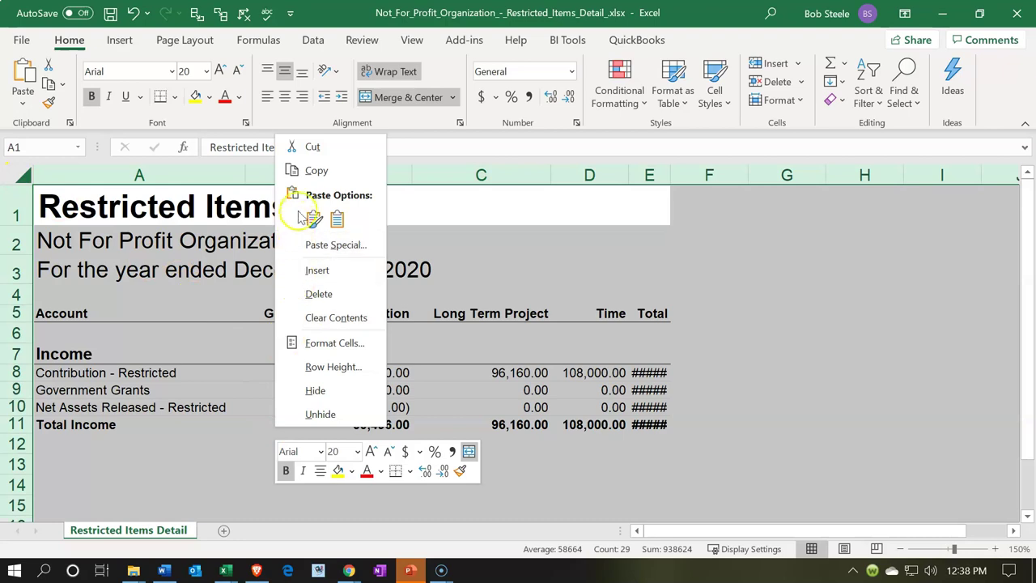
click(304, 172)
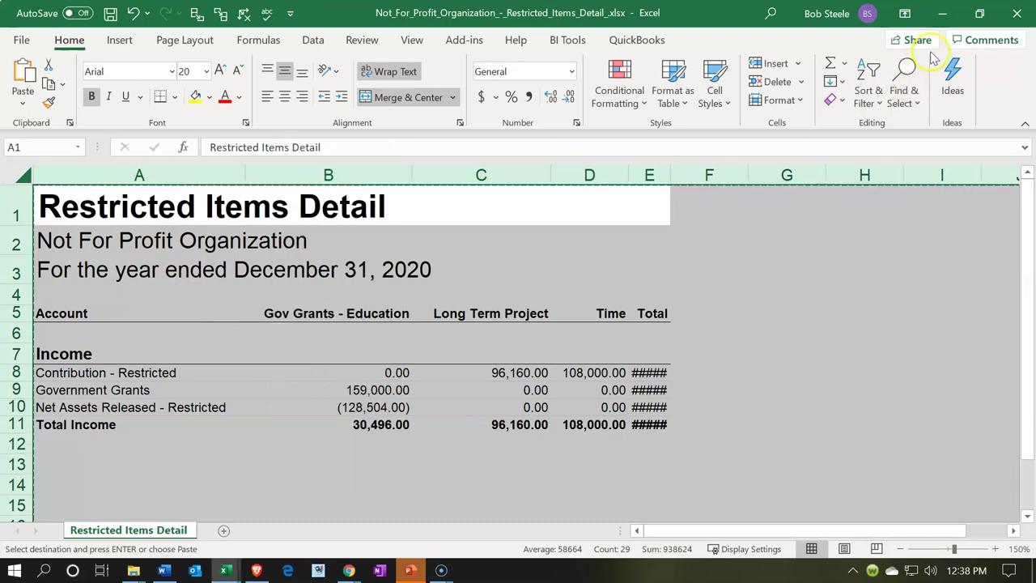
Step: Minimize the windows covering the Xero NFP folder and open Financial Statements.xlsx from it
click(939, 14)
click(939, 14)
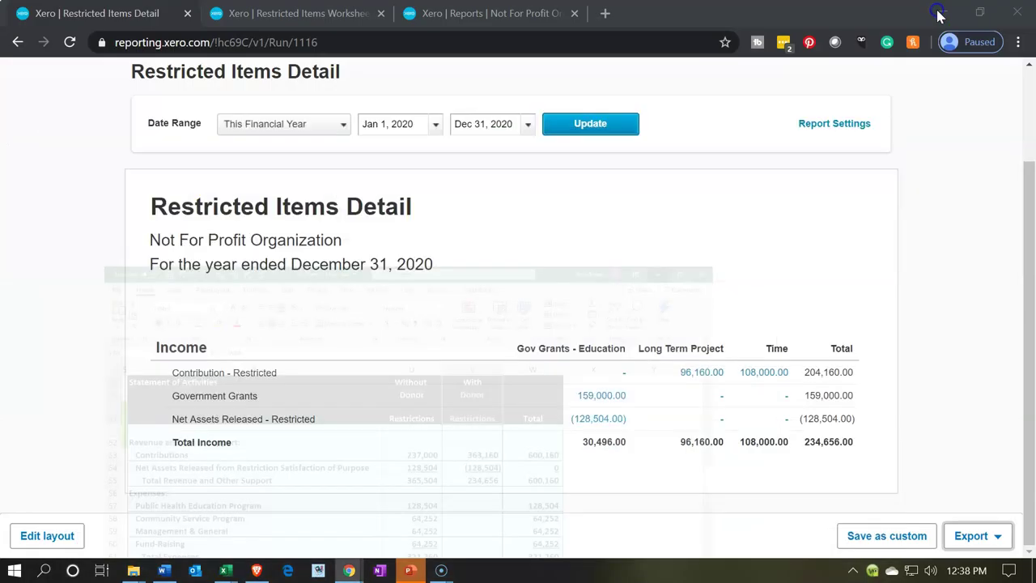
click(938, 14)
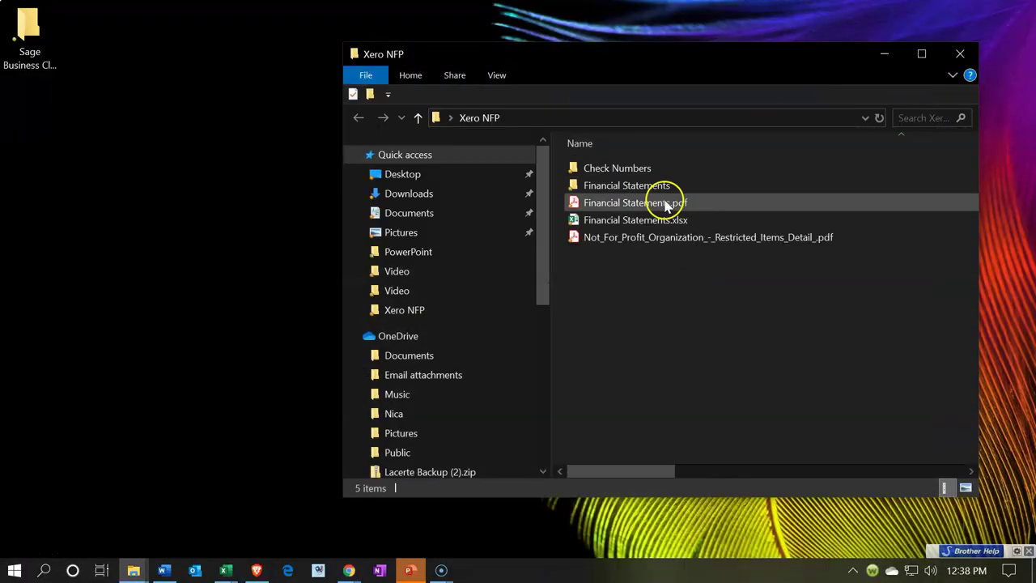
click(638, 222)
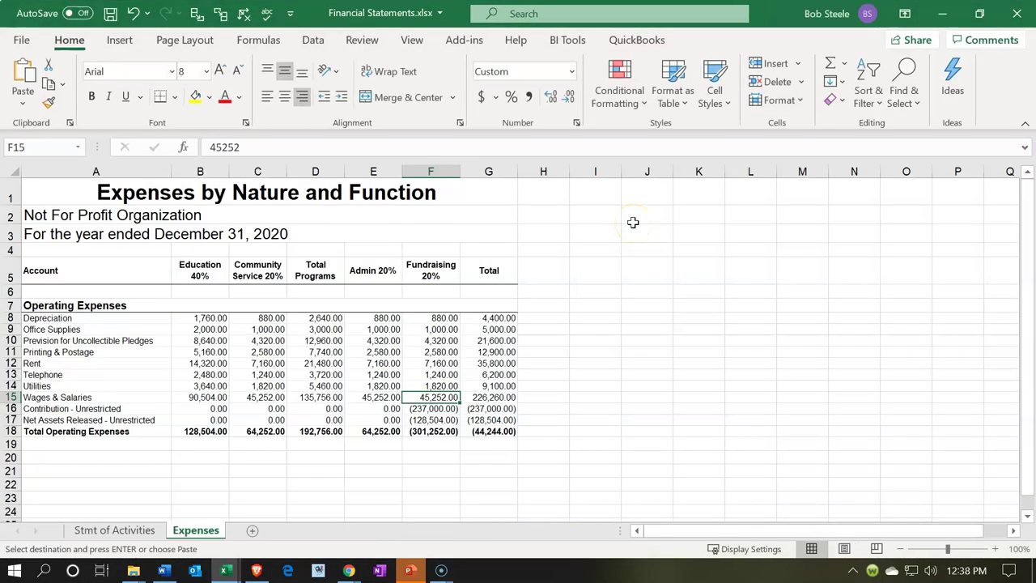
Step: Add a new worksheet after Expenses and paste the copied Restricted Items Detail report into it at cell A1
click(253, 531)
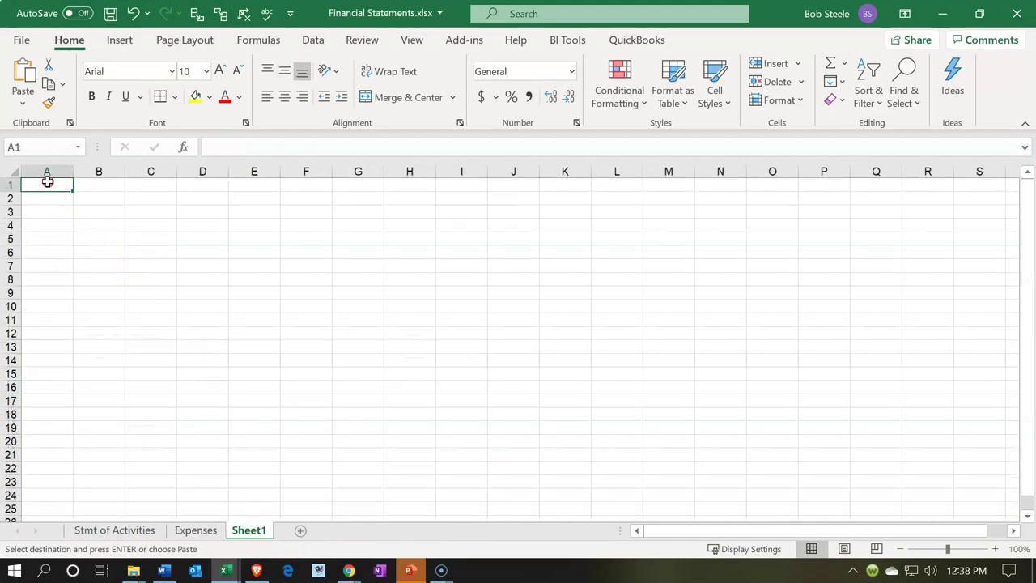
right_click(47, 182)
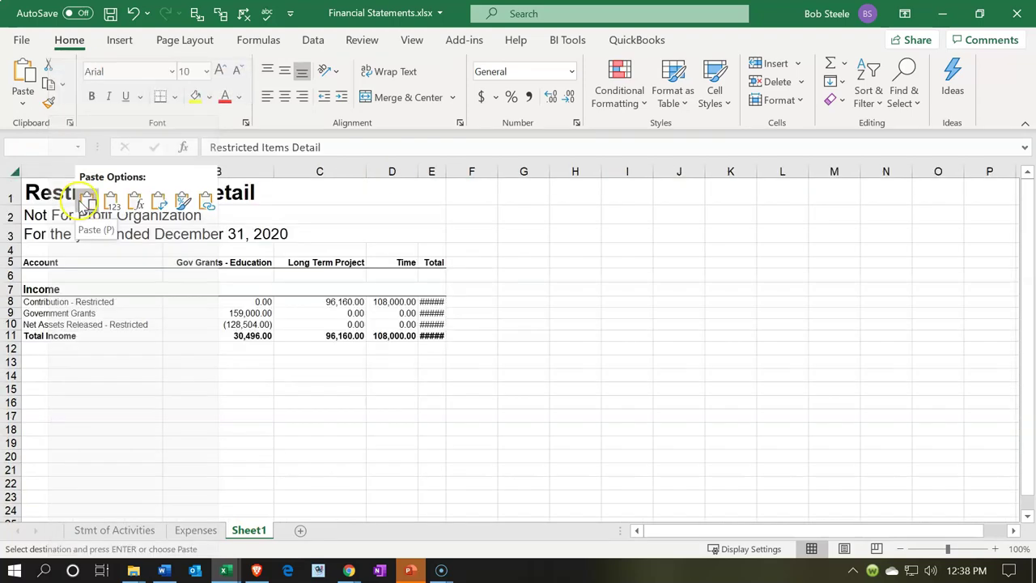
click(85, 200)
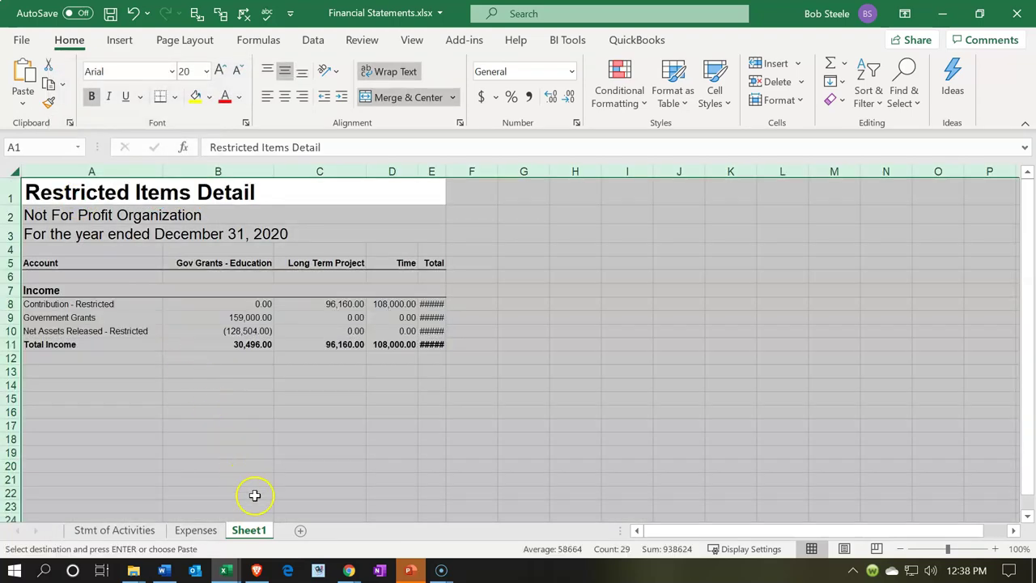
Step: Rename the new worksheet holding the pasted report as Restricted Items Detail
double_click(251, 531)
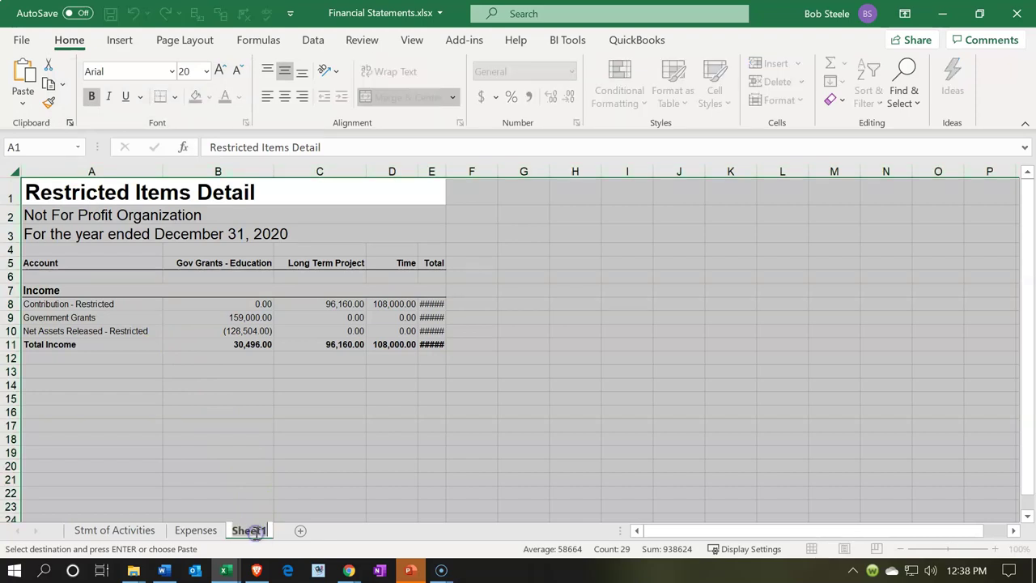
text(Restricted Items Detai)
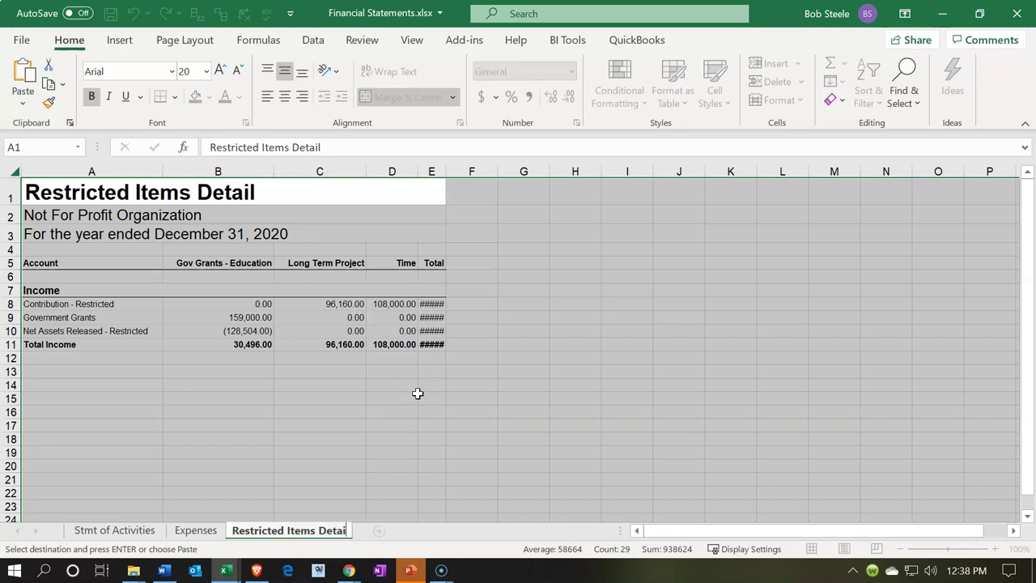
text(l)
key(Return)
click(417, 394)
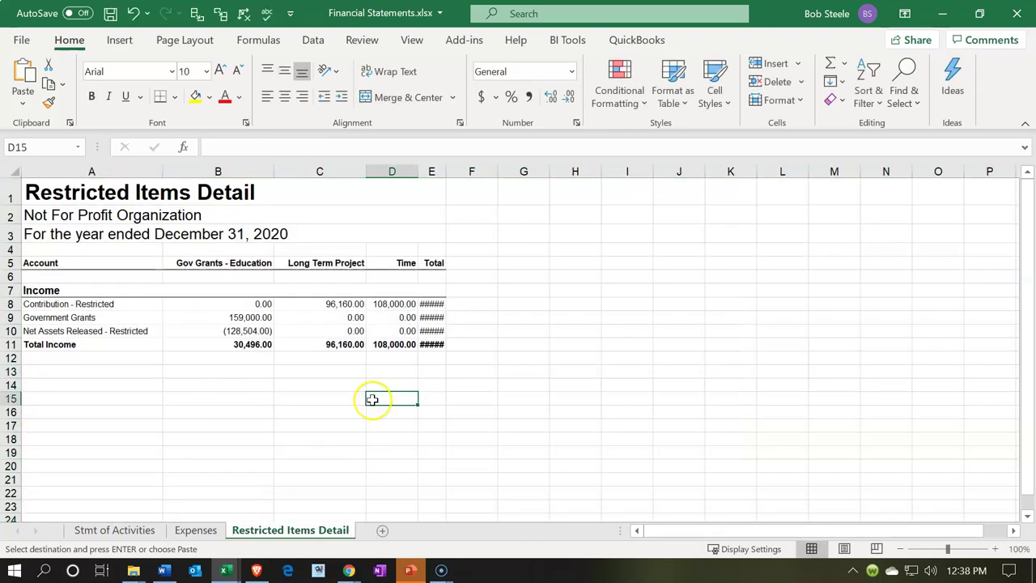
Step: Auto-fit the Total column E to its figures and check the page breaks in Page Layout view before returning to Normal view
double_click(446, 175)
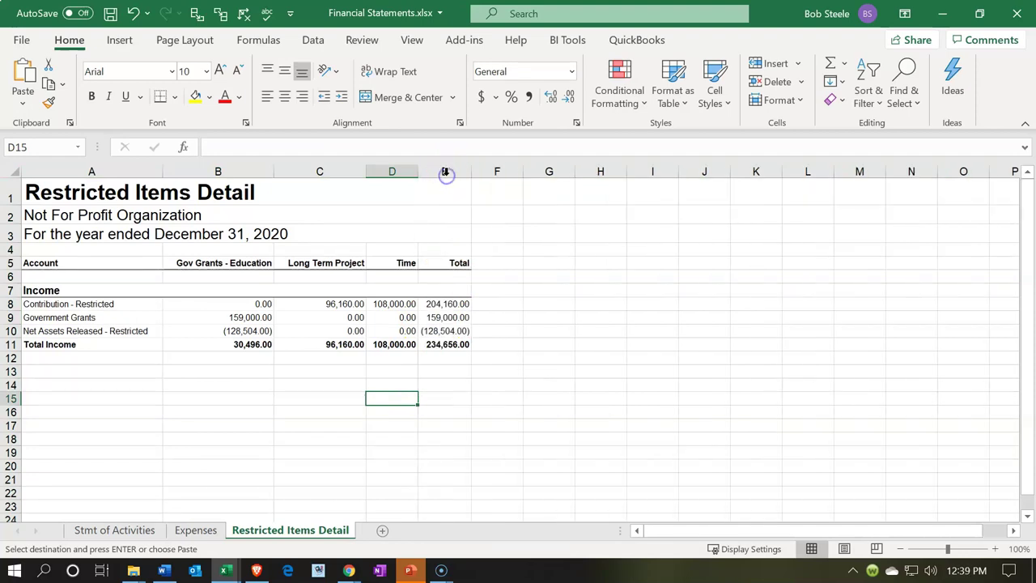
click(619, 442)
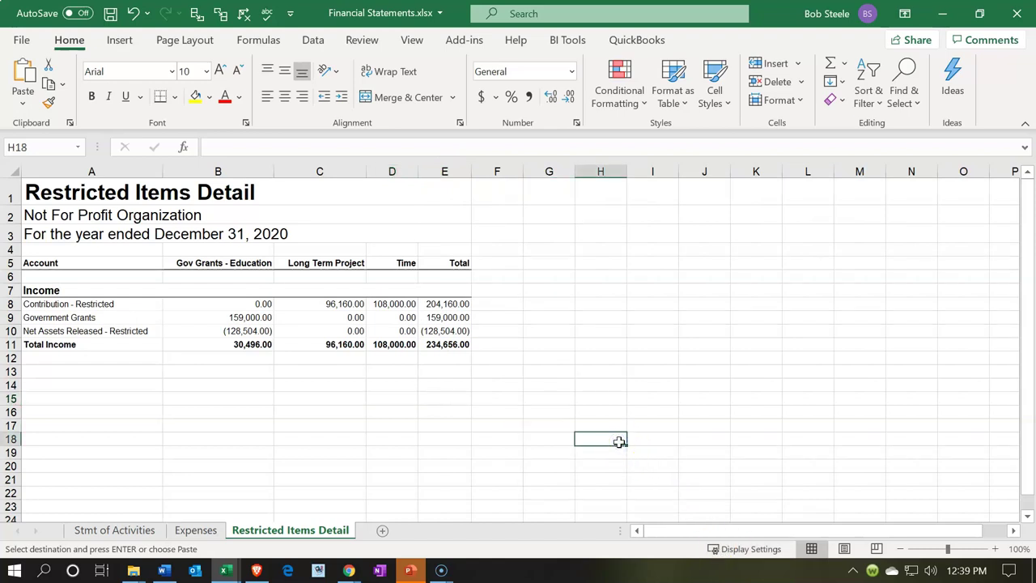
click(843, 549)
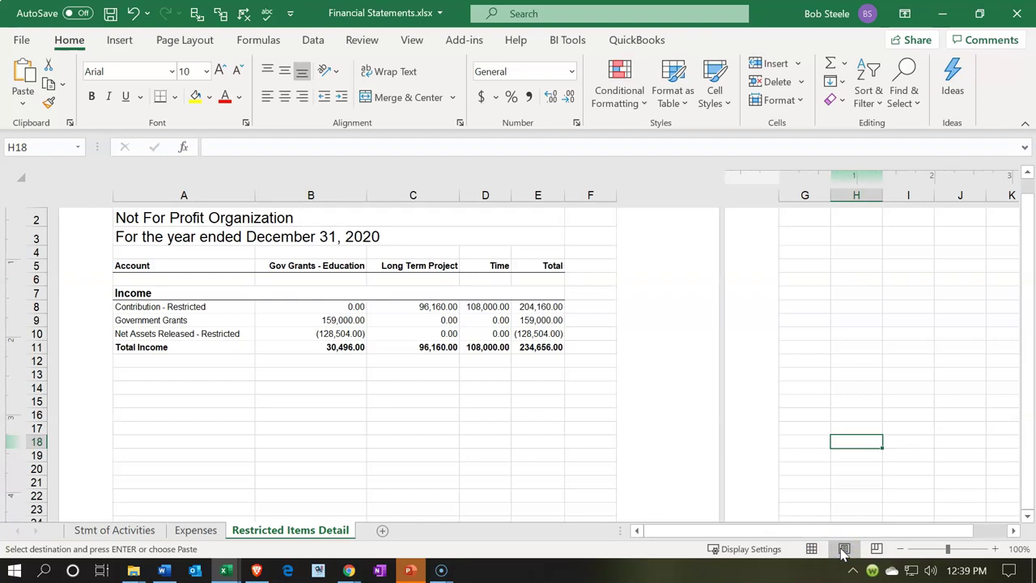
click(812, 548)
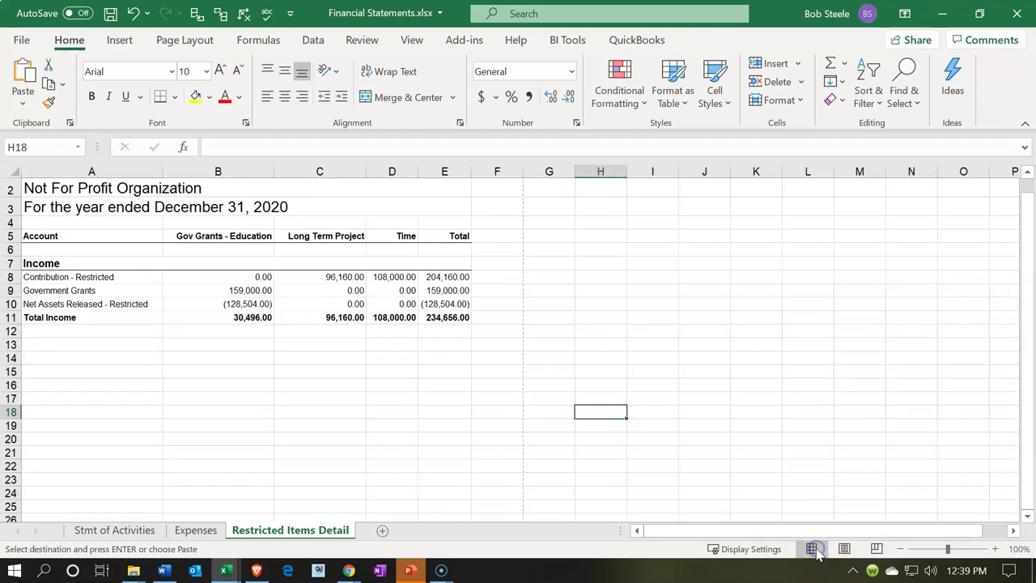
click(369, 416)
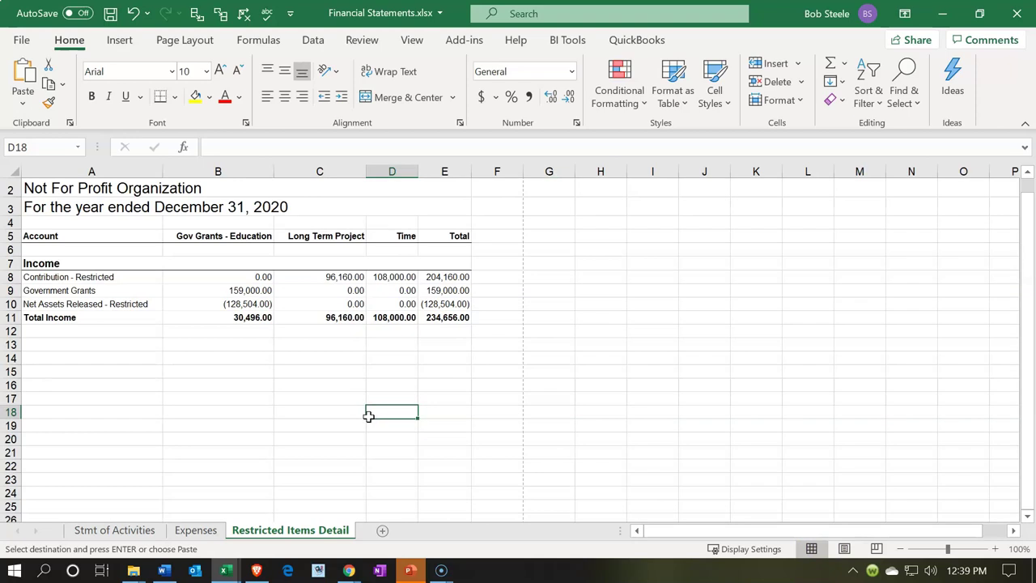
Step: Review the operating expenses, the functional expense columns, the Restricted column and the restricted category headings across the workbook's three worksheets
click(114, 531)
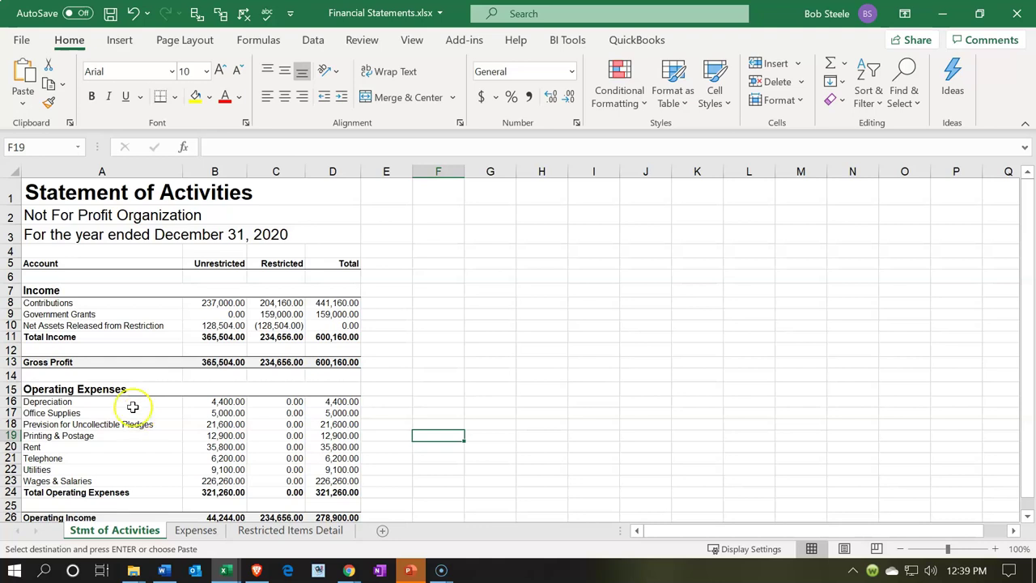
drag(133, 407, 131, 483)
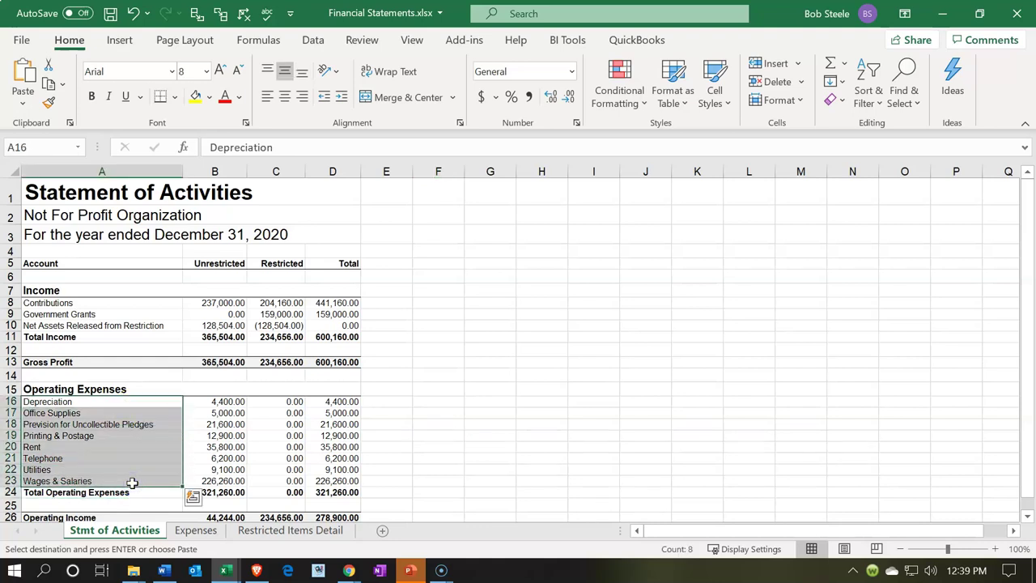
click(195, 530)
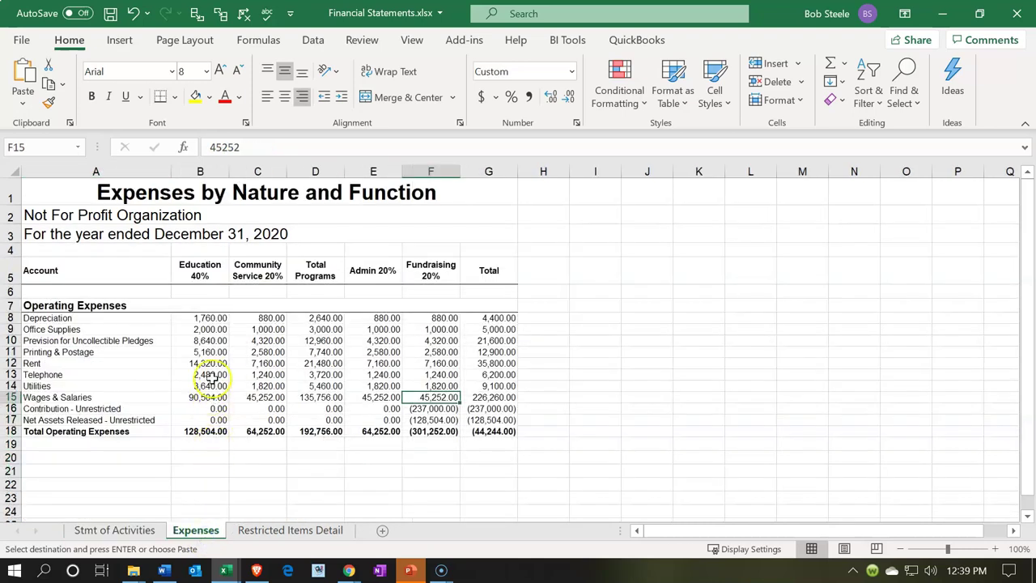
drag(315, 318, 319, 397)
drag(387, 318, 431, 417)
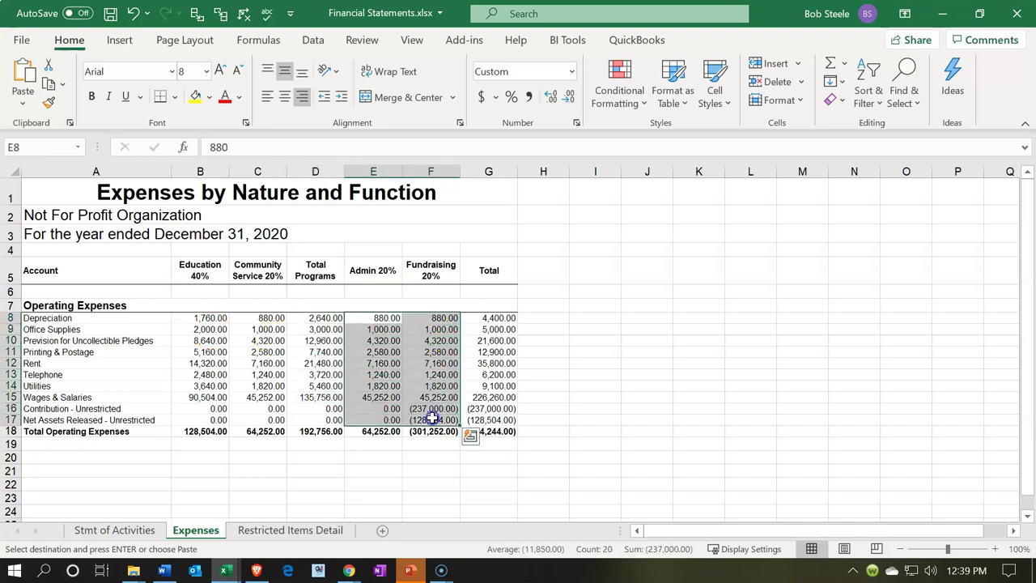
click(148, 529)
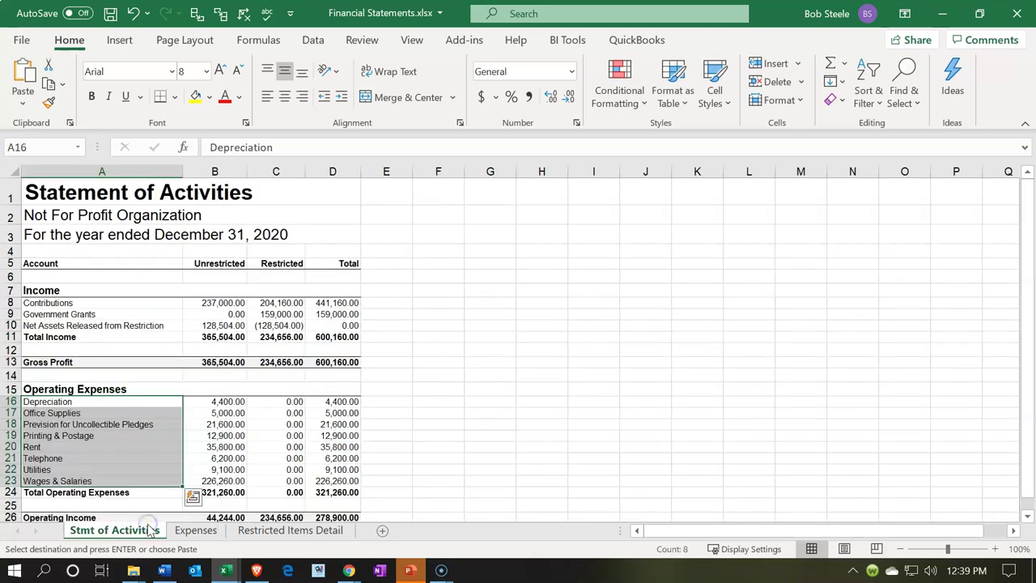
click(265, 263)
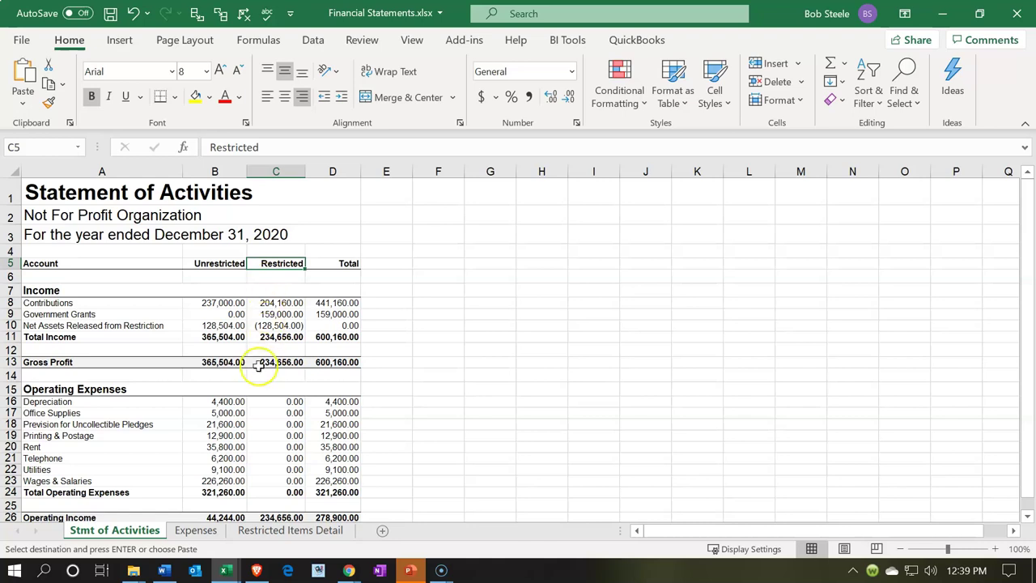
click(279, 531)
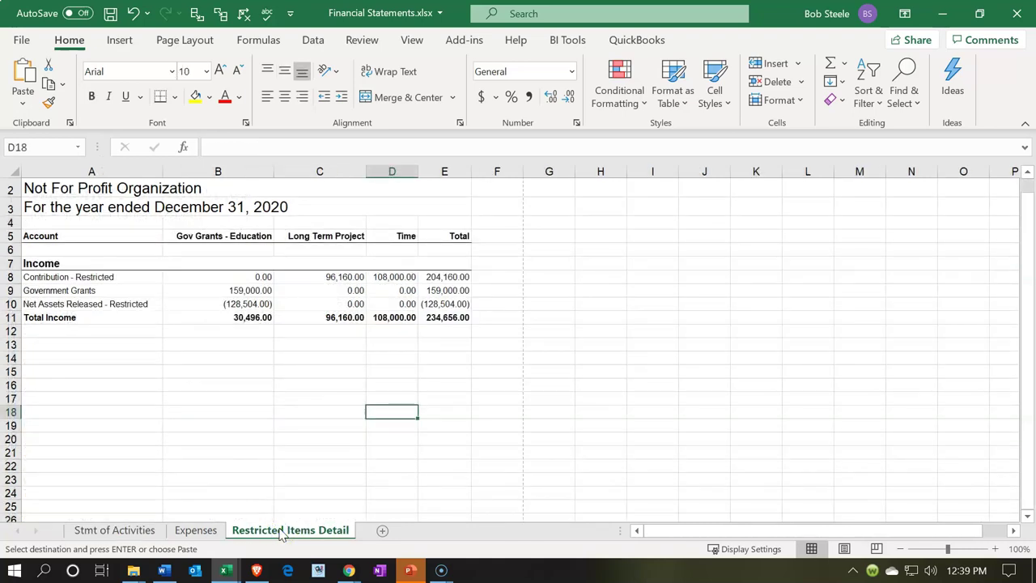
click(211, 240)
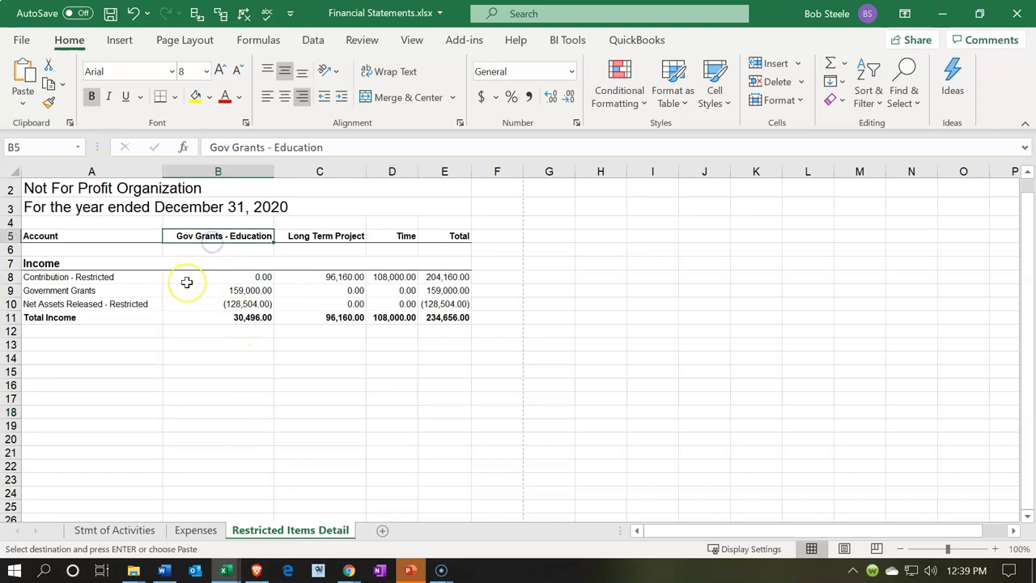
key(Right)
key(Right)
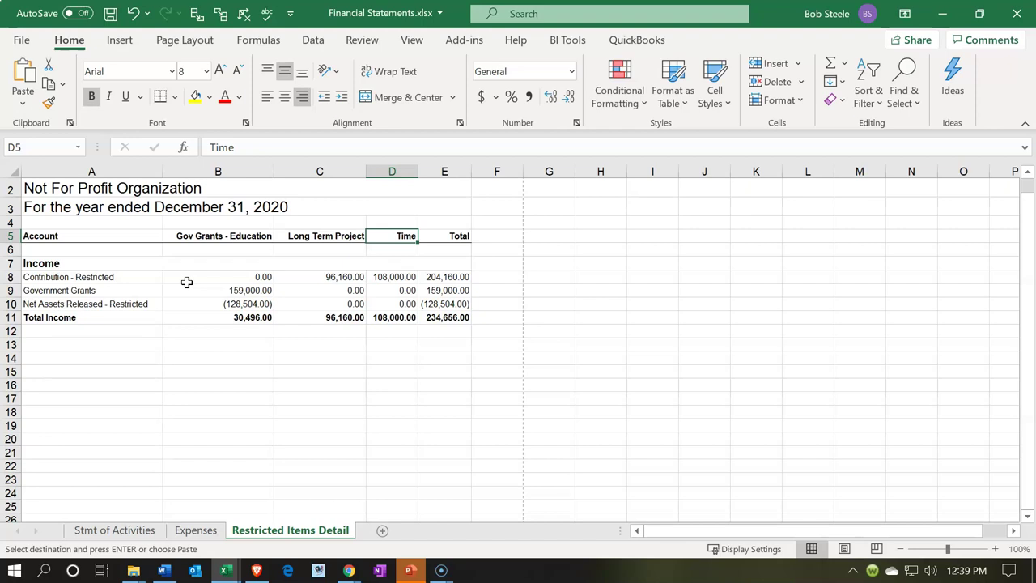
Step: Set the print range to the entire workbook and preview each page through page 3
click(22, 42)
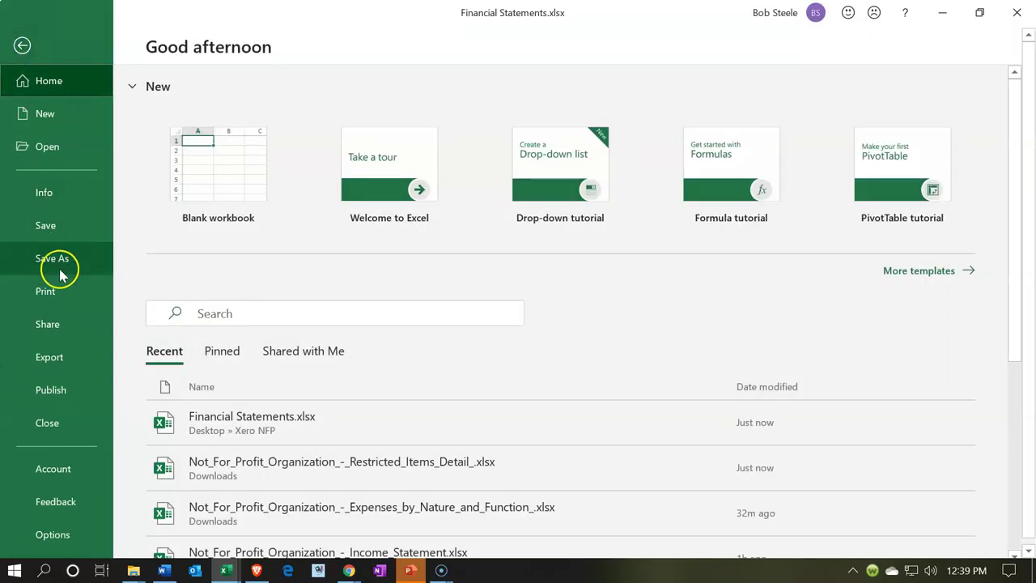
click(50, 292)
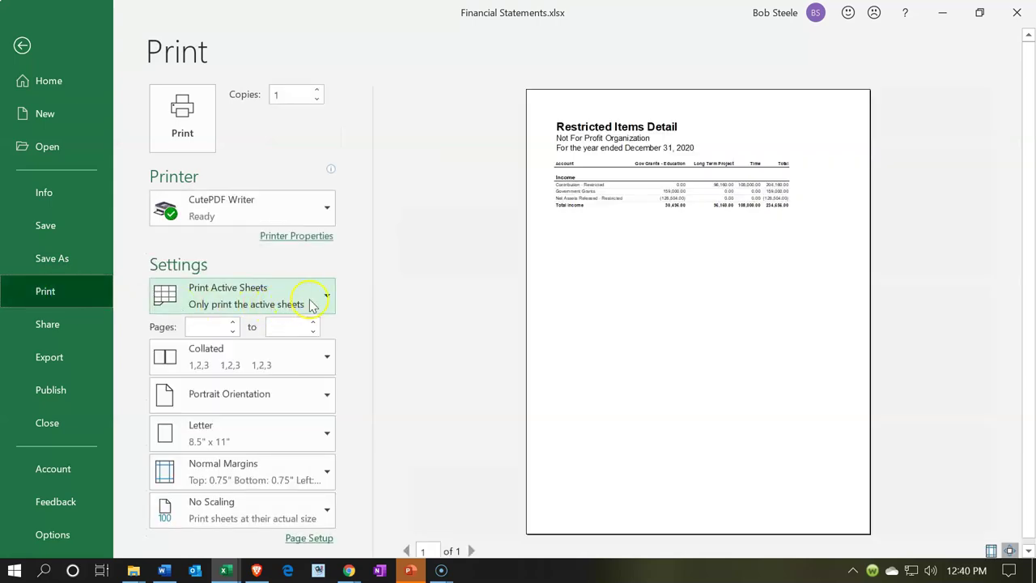
click(323, 298)
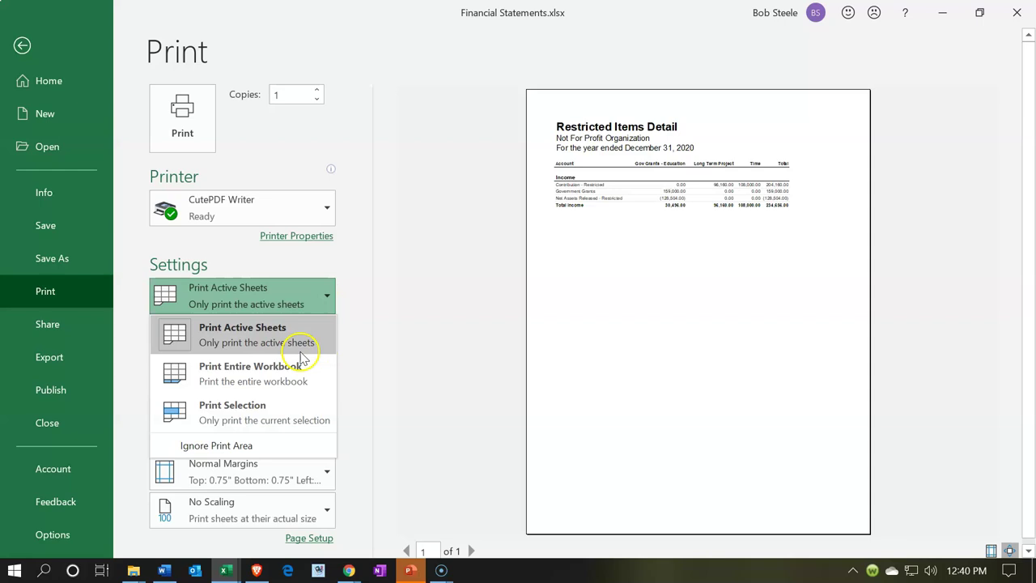
click(298, 353)
click(319, 296)
click(316, 372)
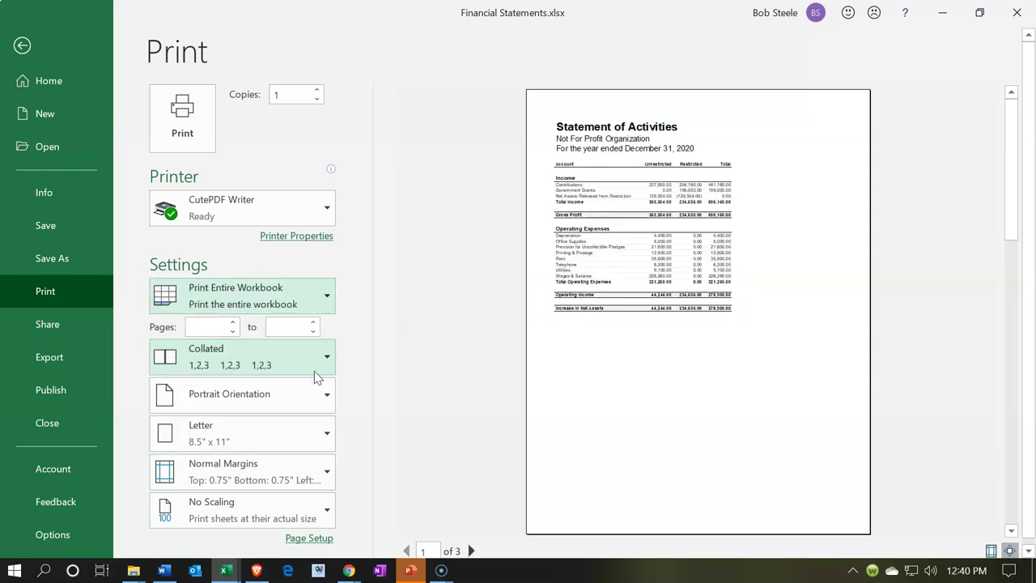
click(471, 552)
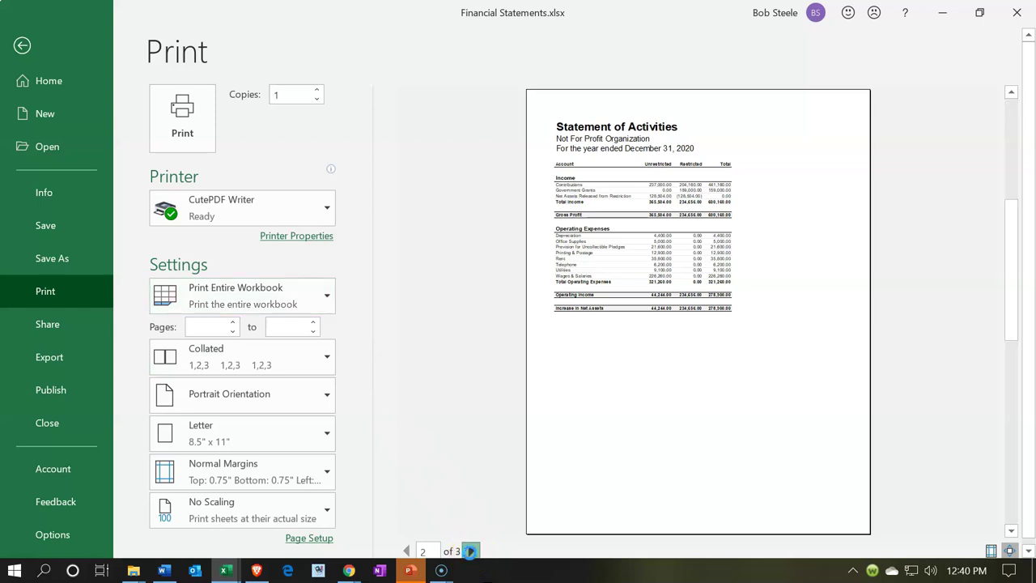
click(471, 552)
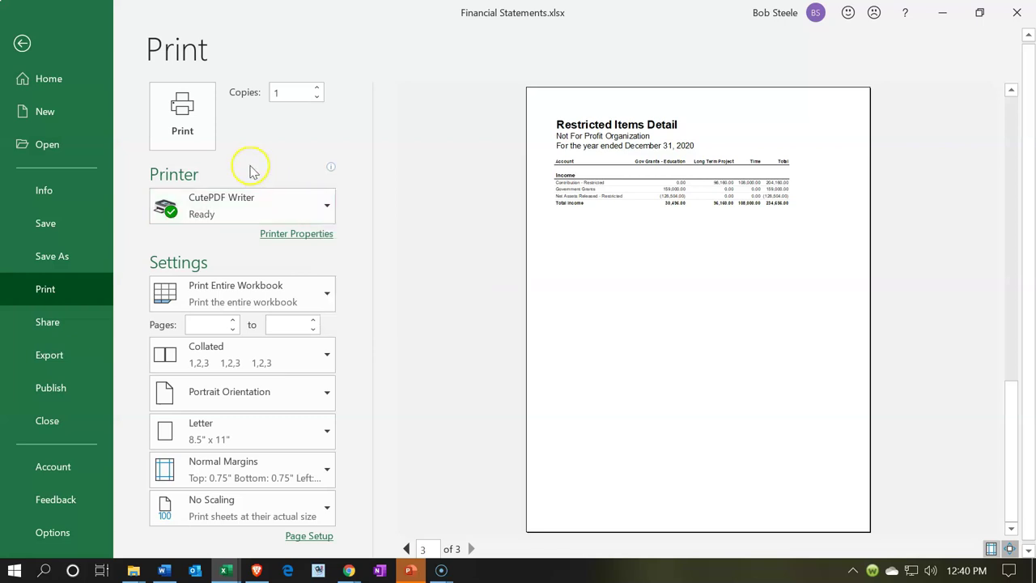
Step: Print the workbook with CutePDF Writer to Financial Statements.pdf in the Xero NFP folder, replacing the existing file
click(215, 149)
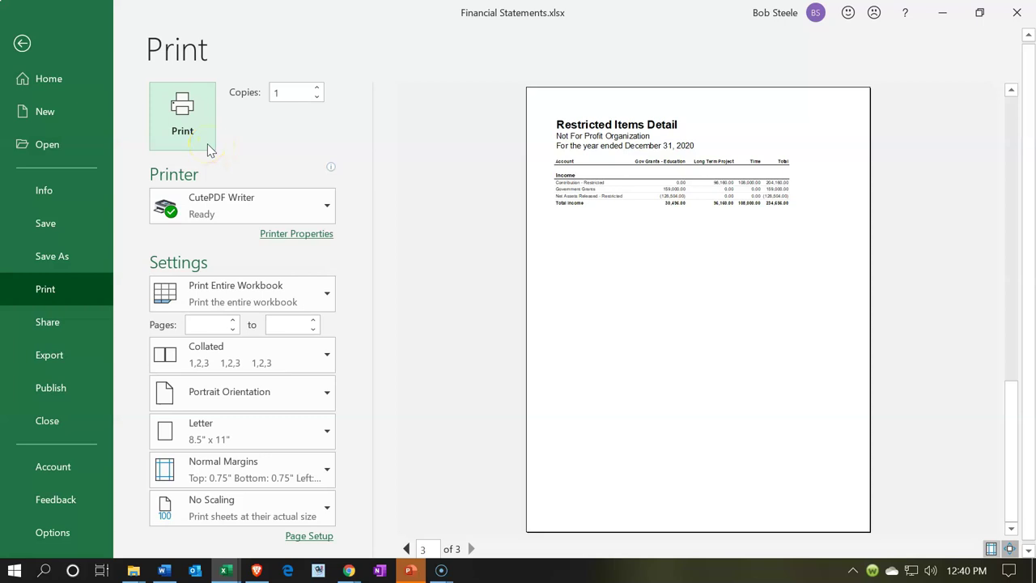
click(208, 150)
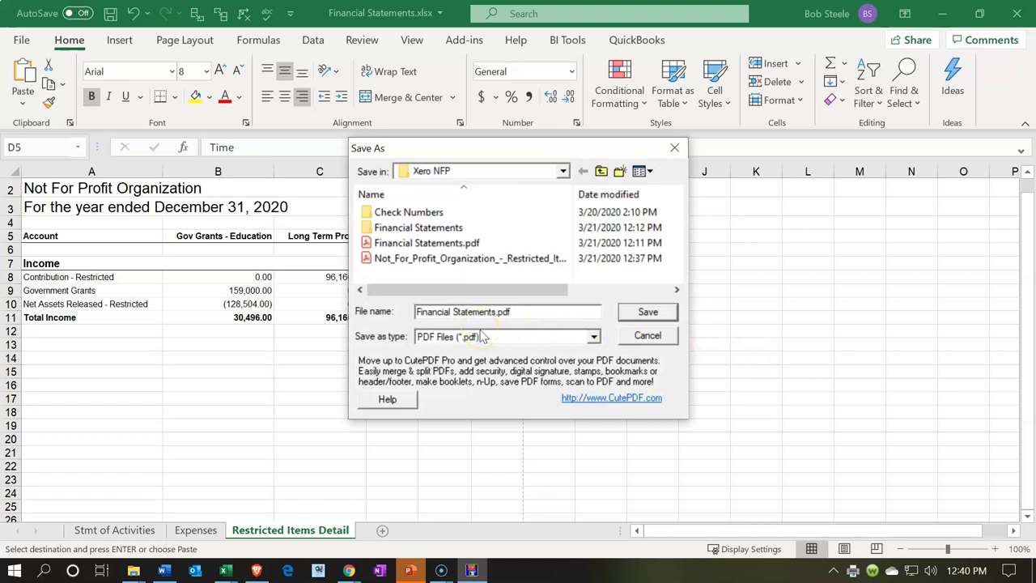
click(650, 314)
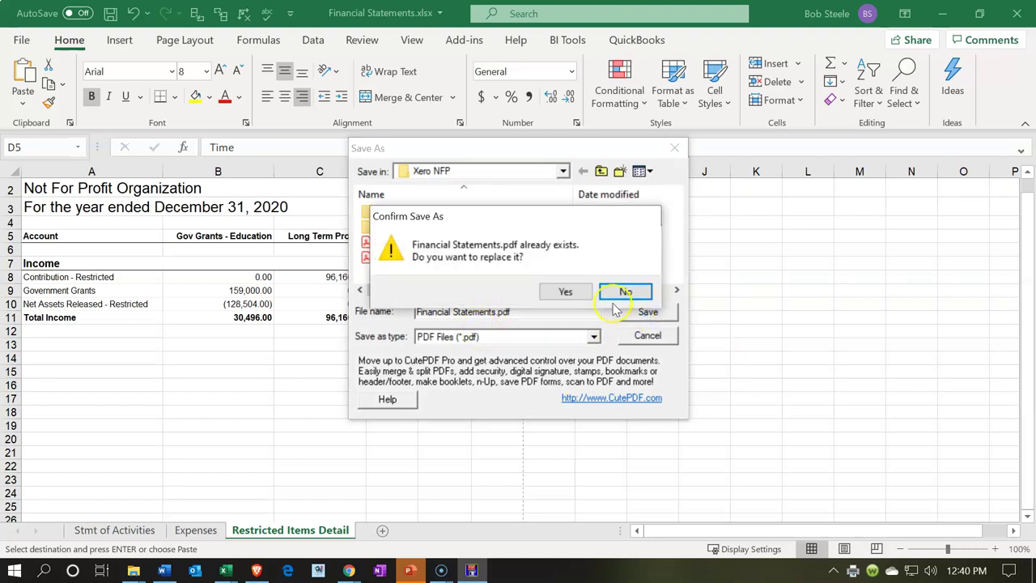
click(567, 293)
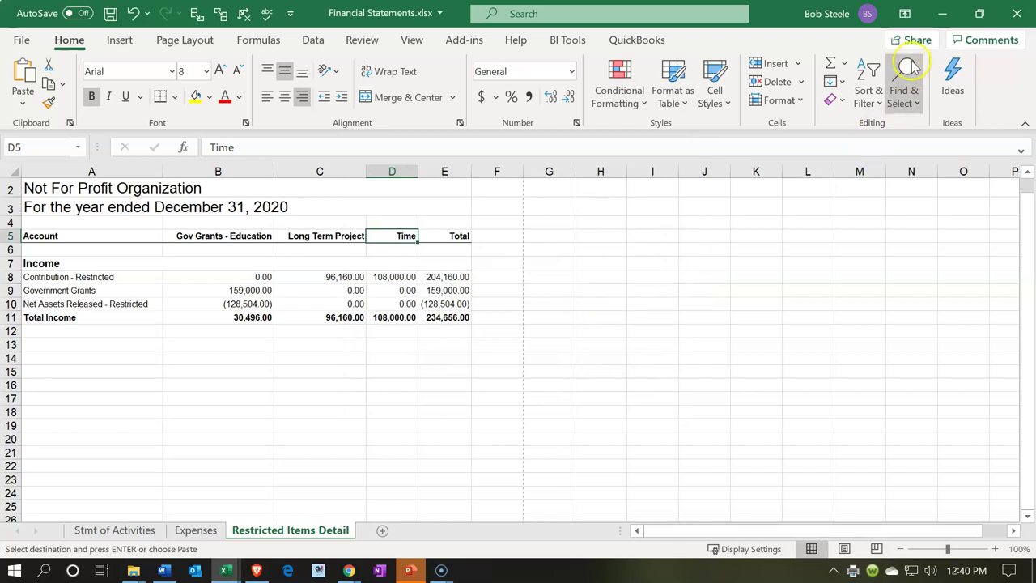
Step: Close Financial Statements.xlsx with its changes saved, and minimize the Problem 1 workbook to reach the Xero NFP folder
click(1014, 13)
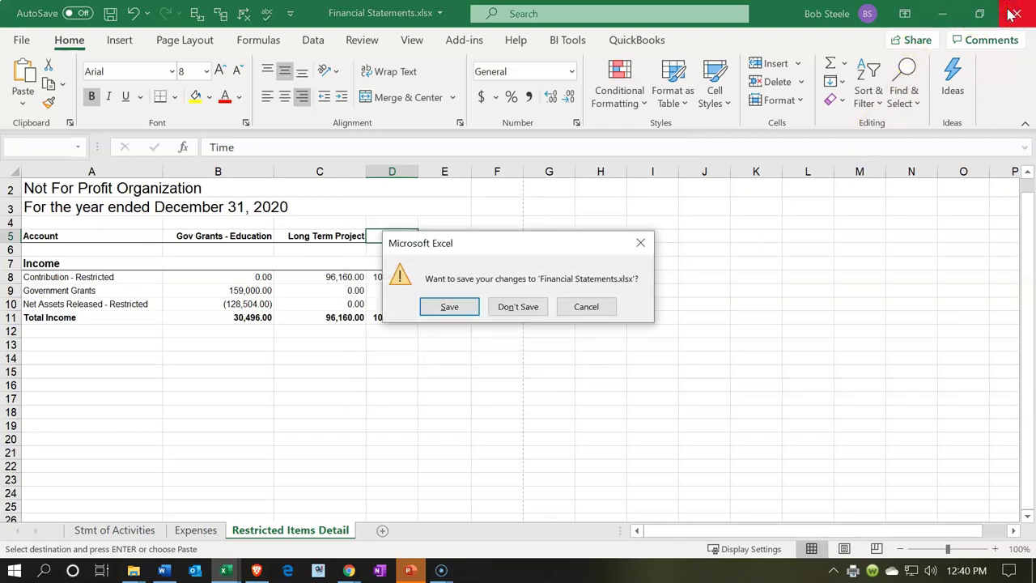
click(446, 306)
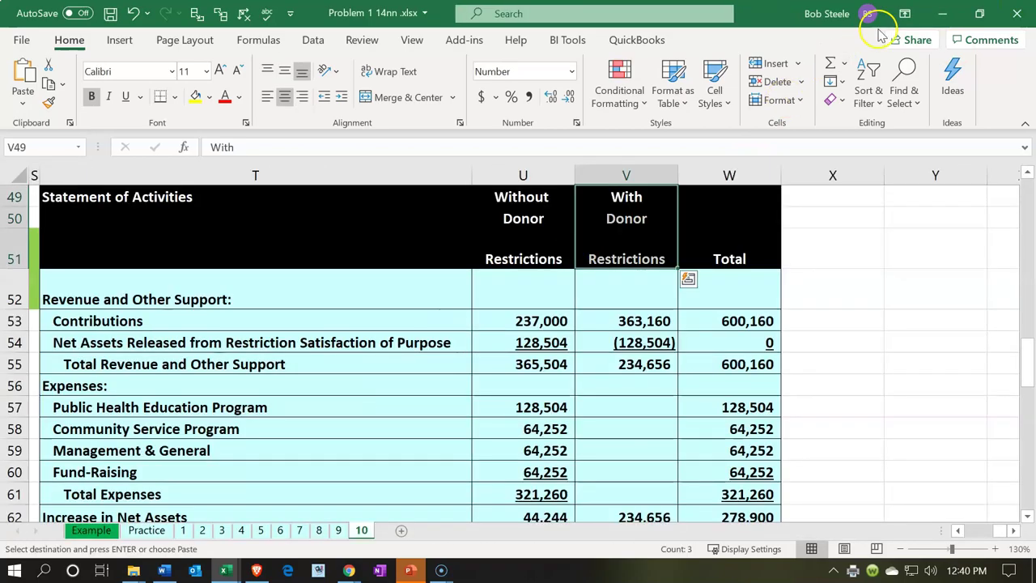
click(937, 14)
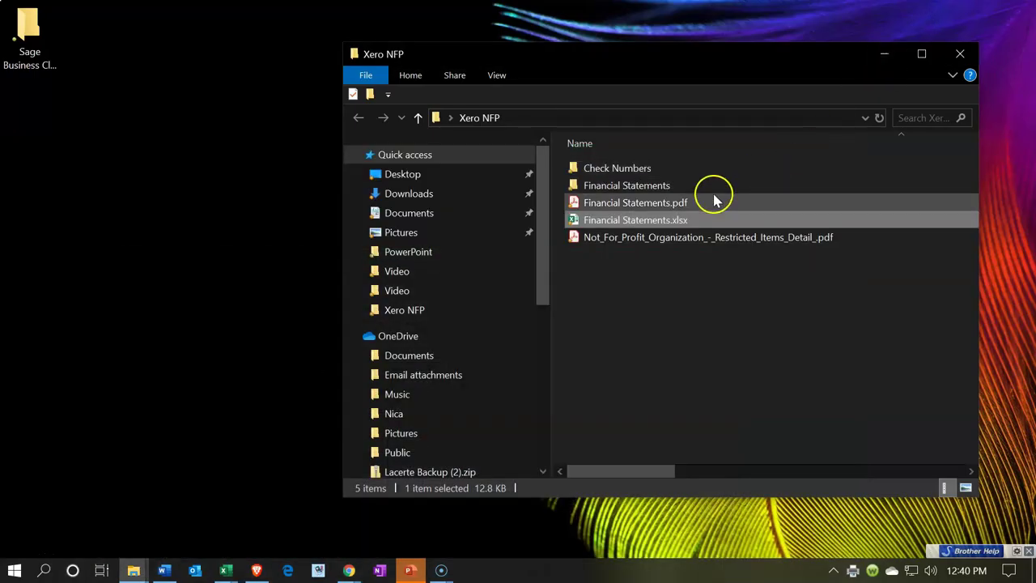
Step: Move the Restricted Items Detail PDF into the Financial Statements subfolder, check that folder's contents and return to Xero NFP
click(623, 243)
drag(624, 244, 607, 186)
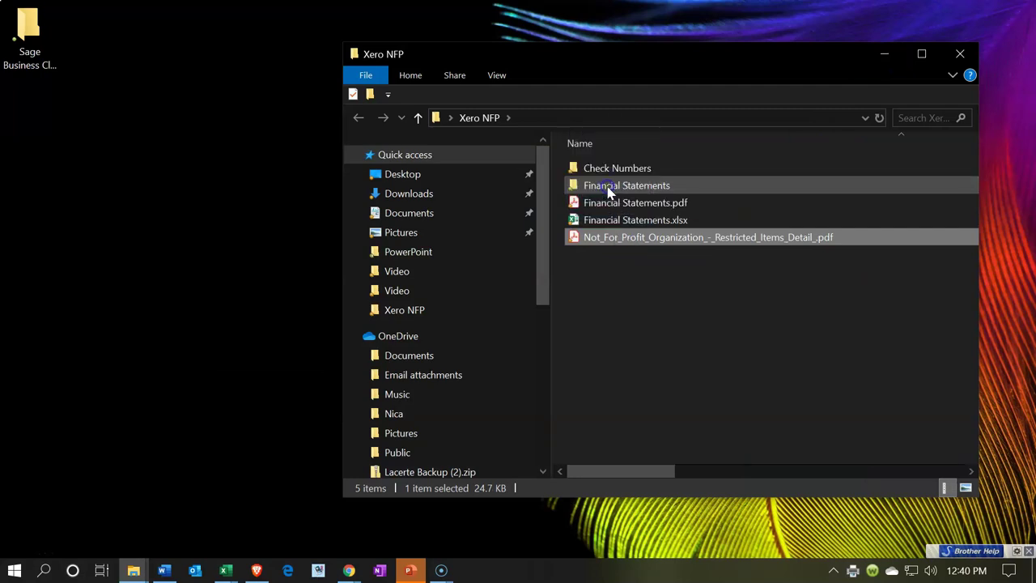
double_click(607, 185)
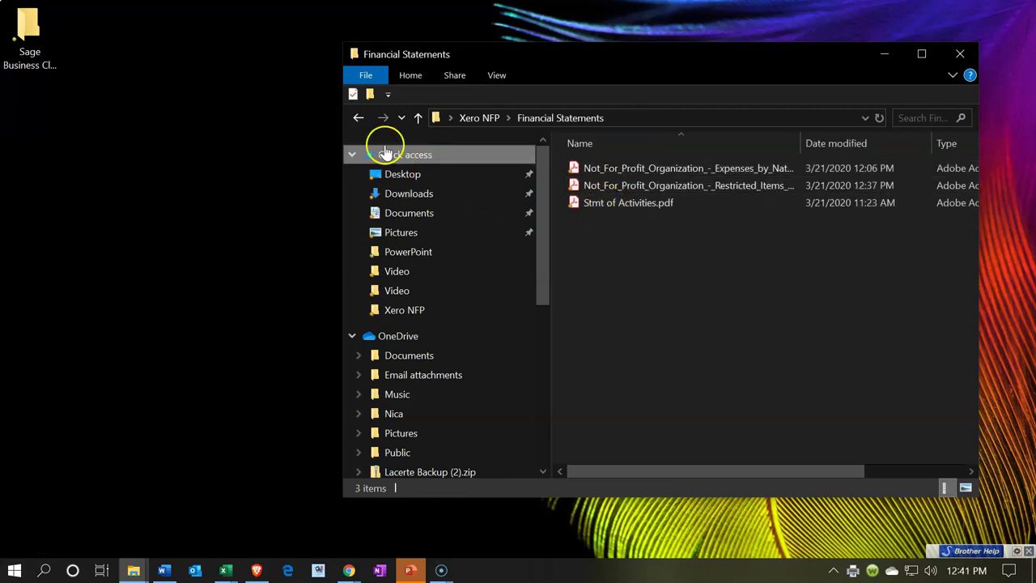
click(362, 118)
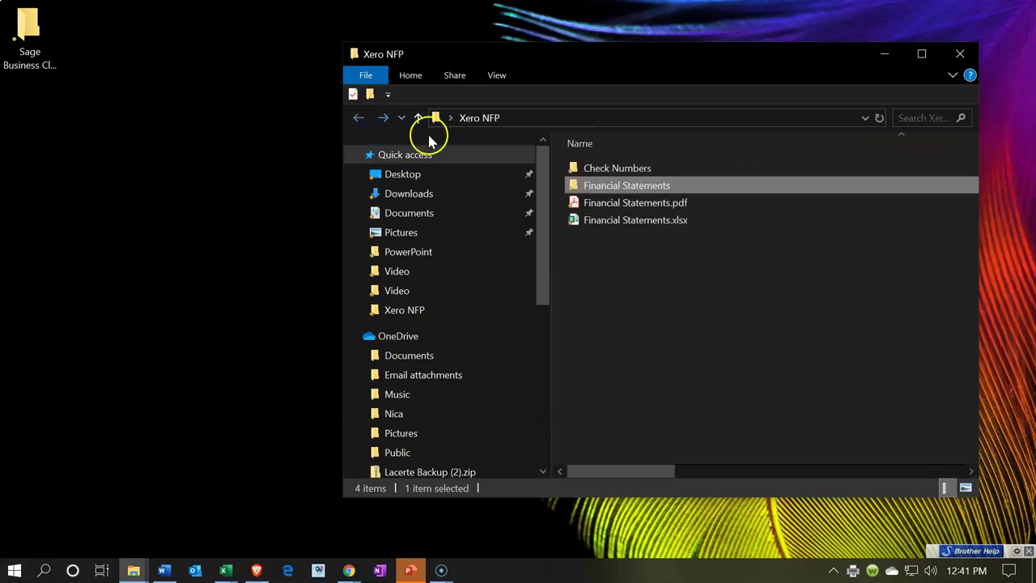
Step: Compress the Financial Statements folder into a zip file named Financial Statements.zip in Xero NFP
right_click(593, 185)
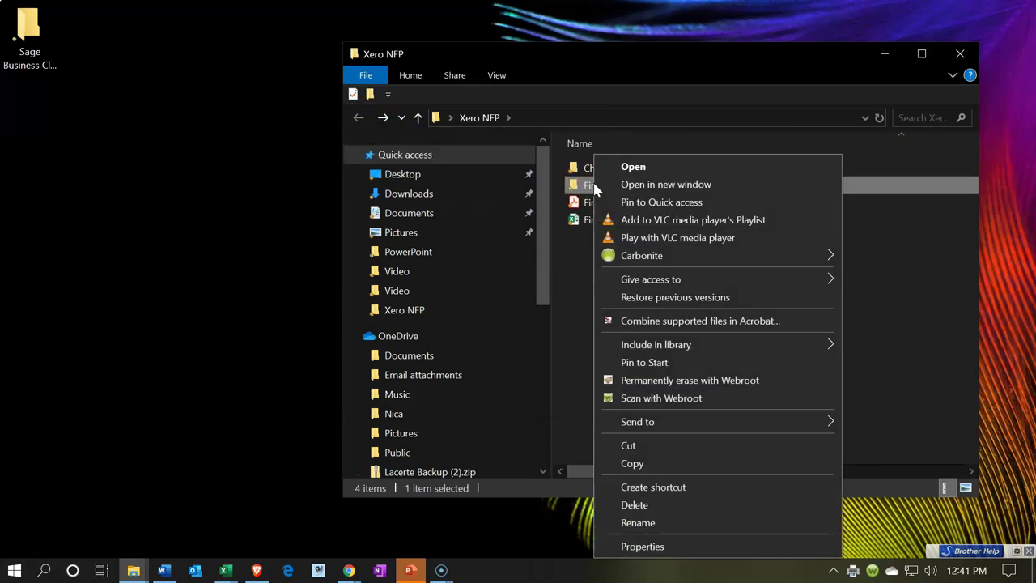
mouse_move(777, 427)
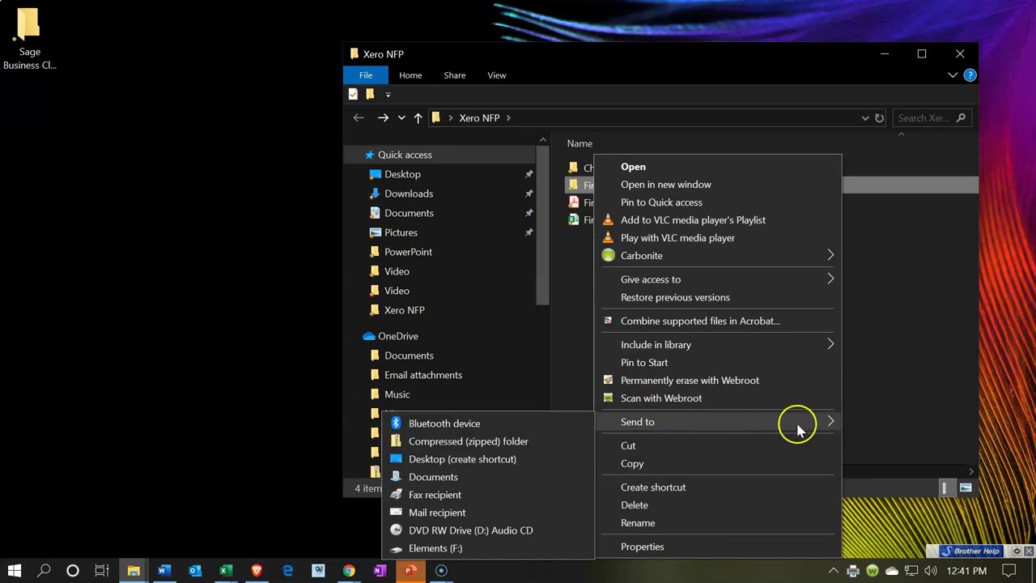
click(518, 442)
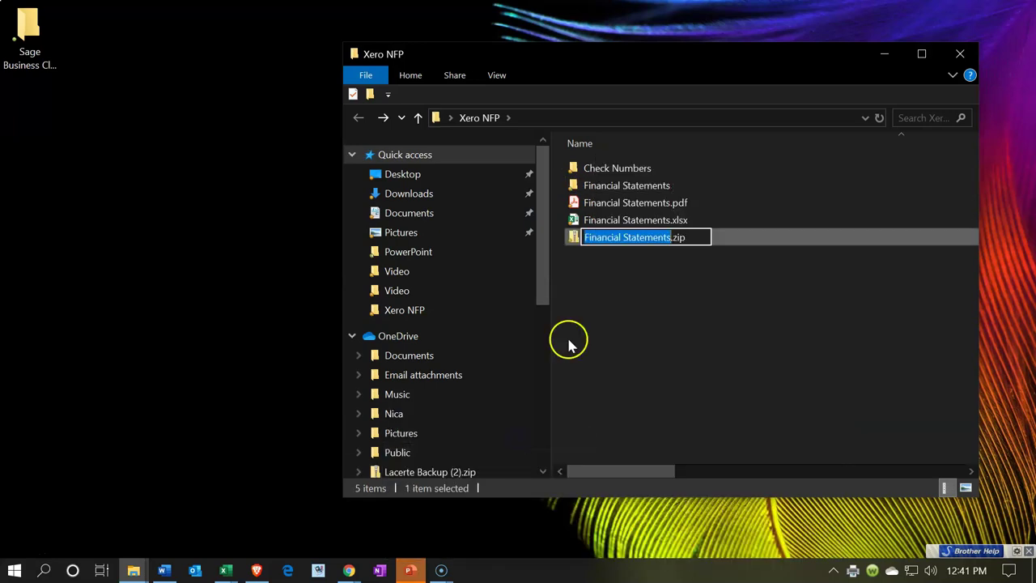
click(575, 246)
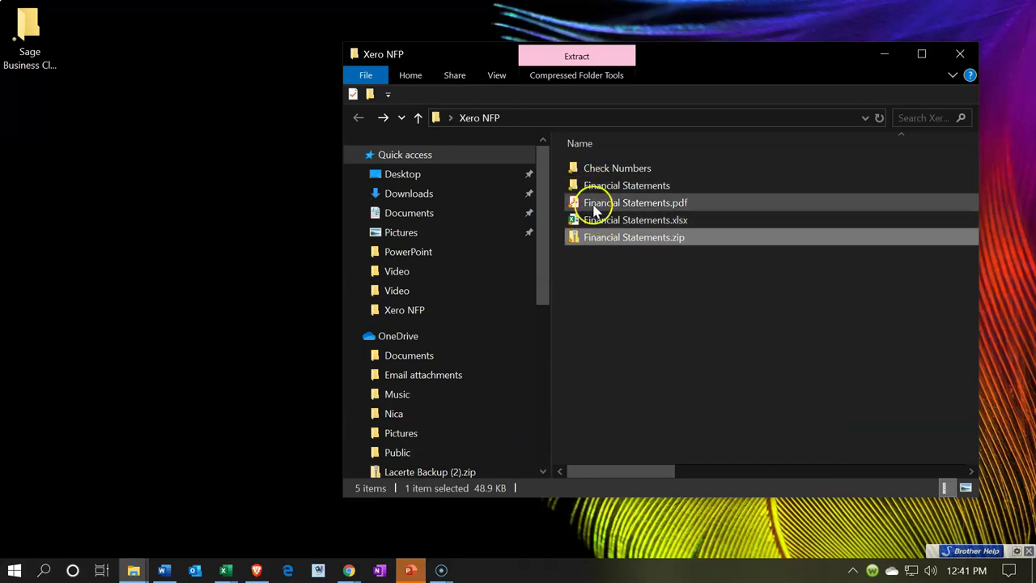
Step: Delete Financial Statements.zip from the Xero NFP folder
click(593, 238)
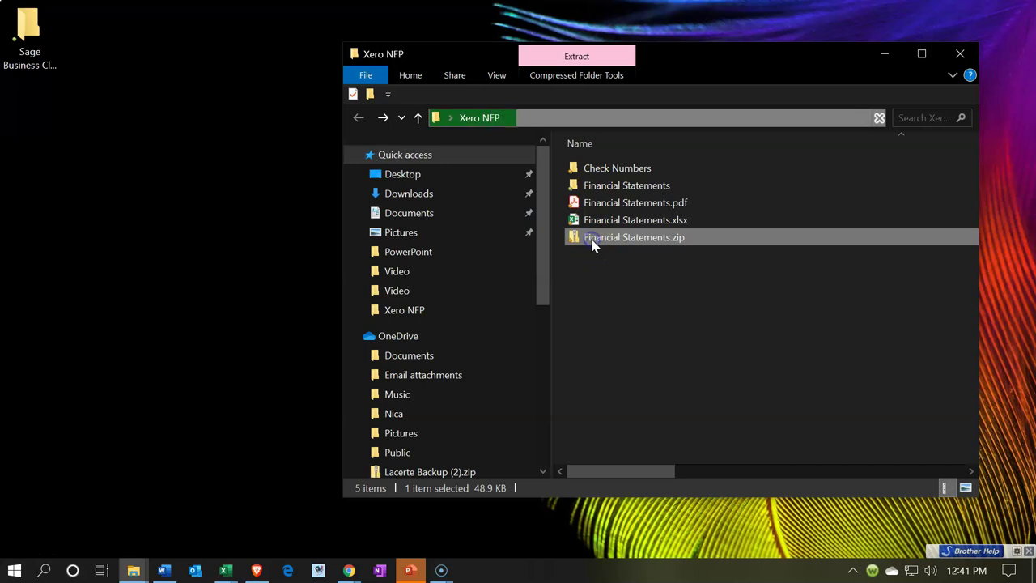
click(599, 324)
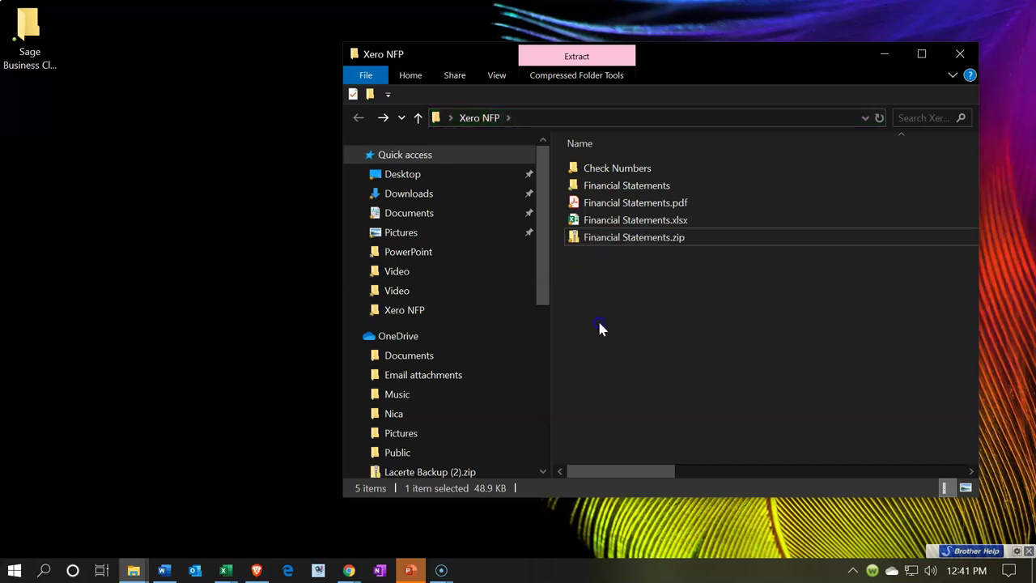
click(576, 240)
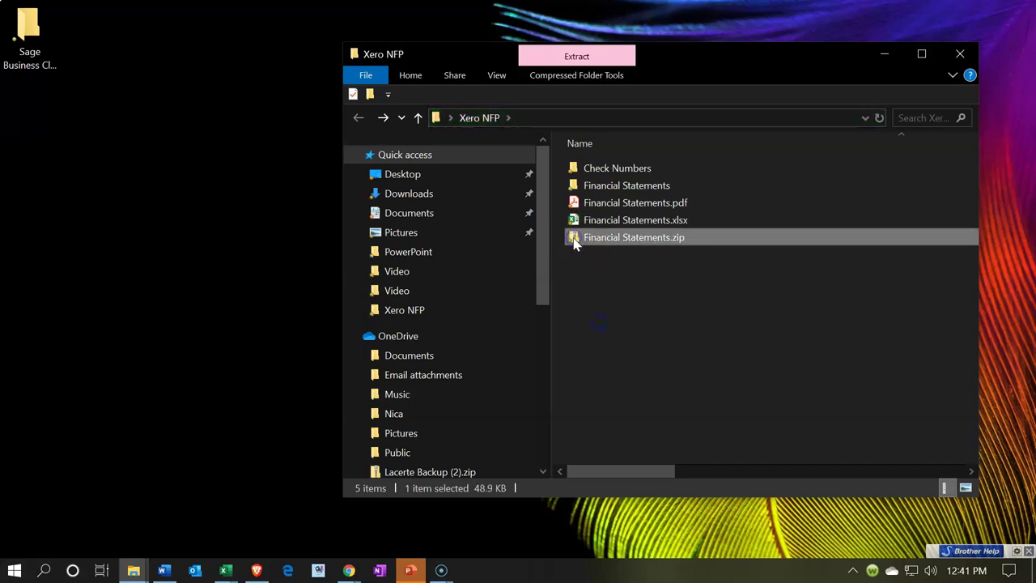
key(Delete)
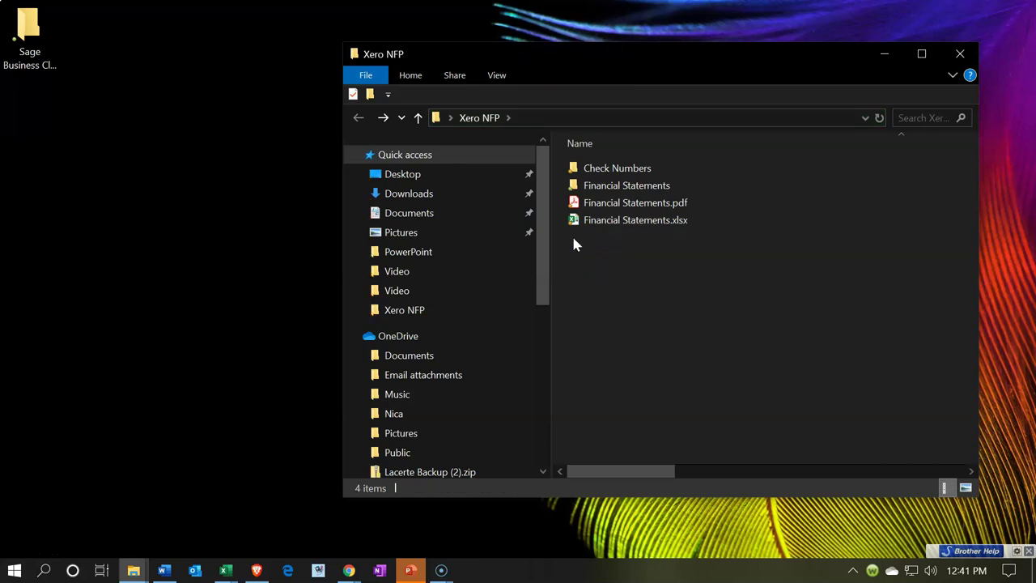
Step: Open Financial Statements.pdf in Adobe Acrobat Reader and review its pages through the Restricted Items Detail report on page 3
click(570, 228)
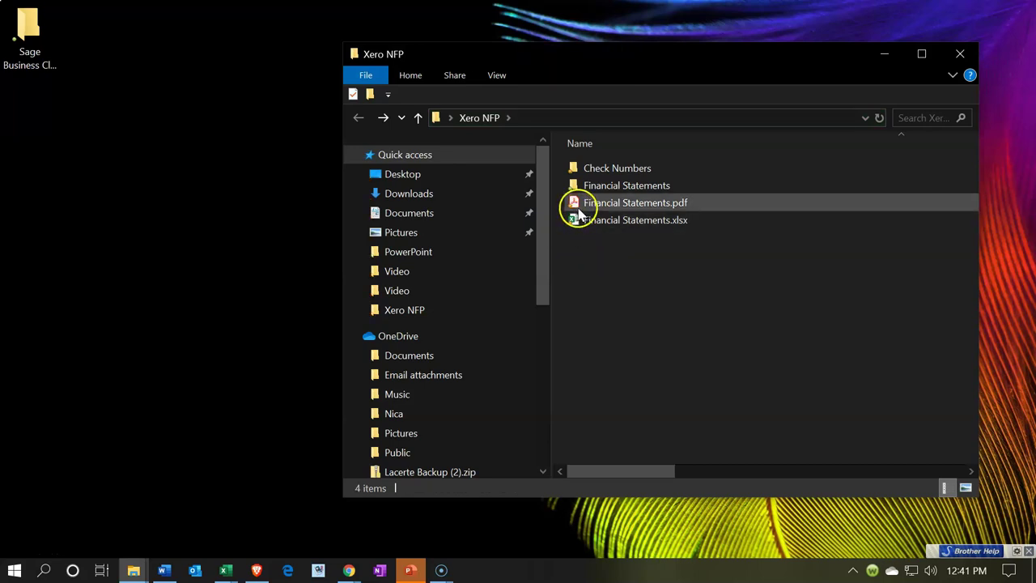
click(578, 207)
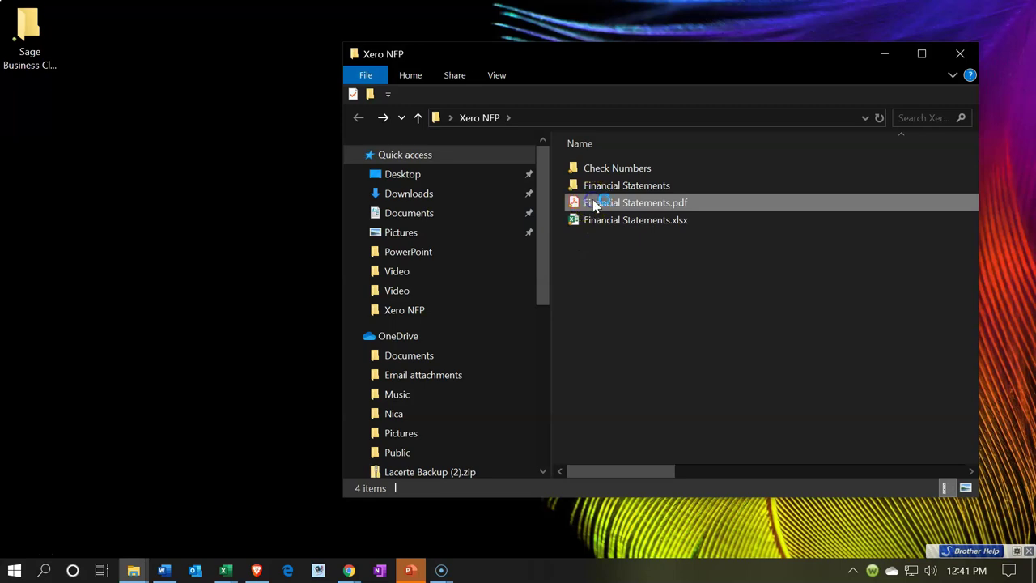
double_click(593, 206)
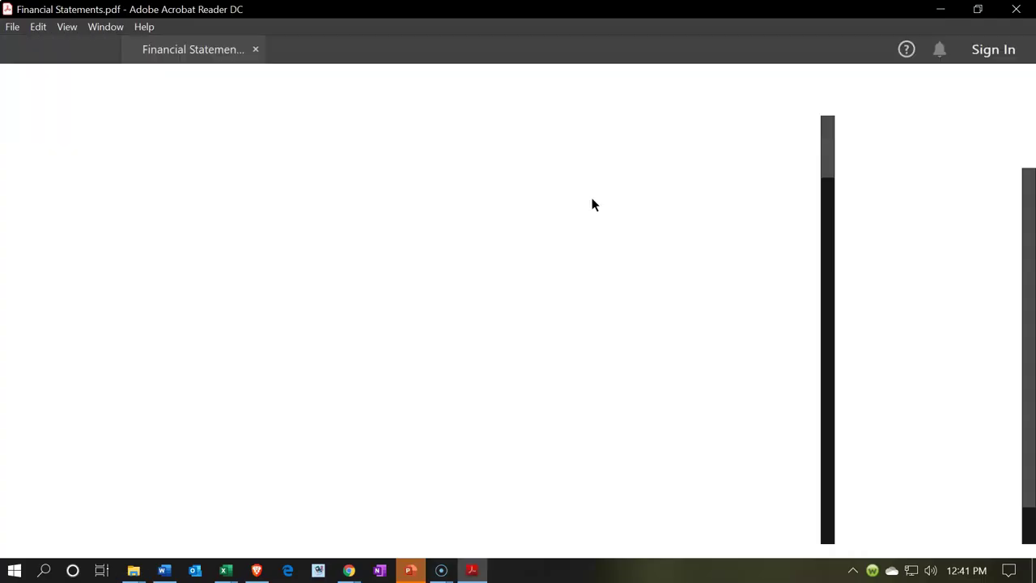
scroll(572, 318, down, 10)
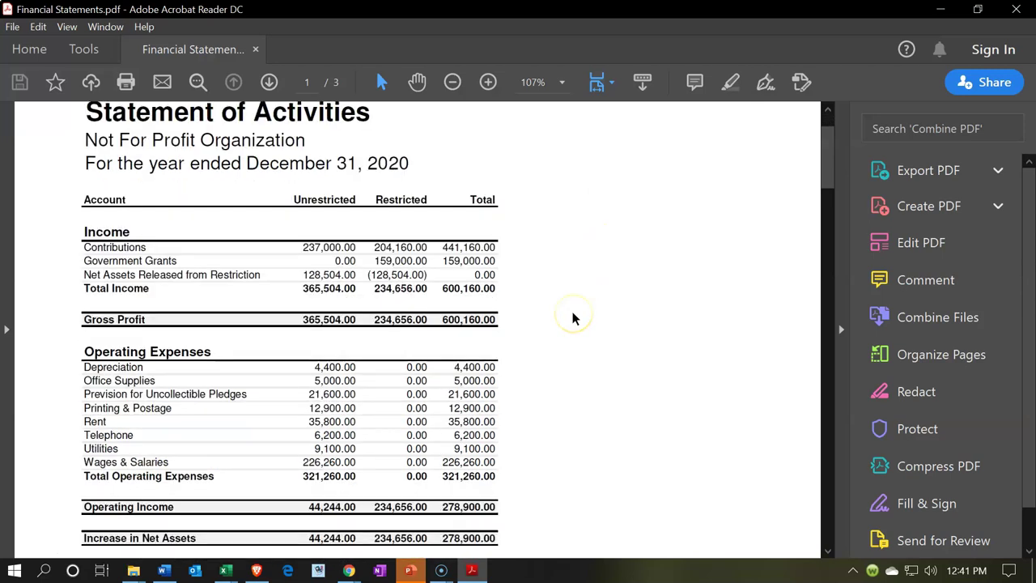
scroll(572, 318, down, 10)
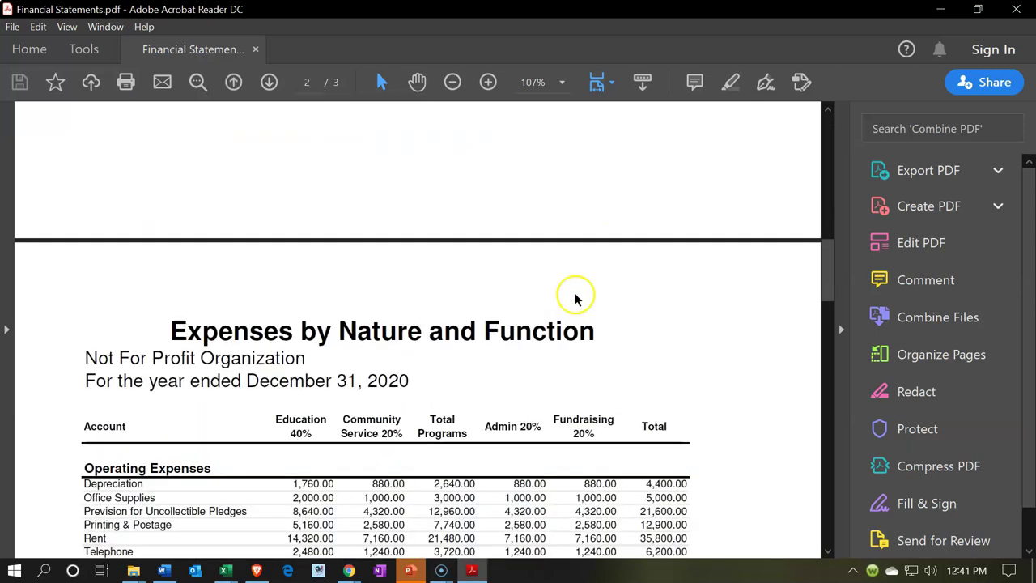
scroll(575, 298, down, 10)
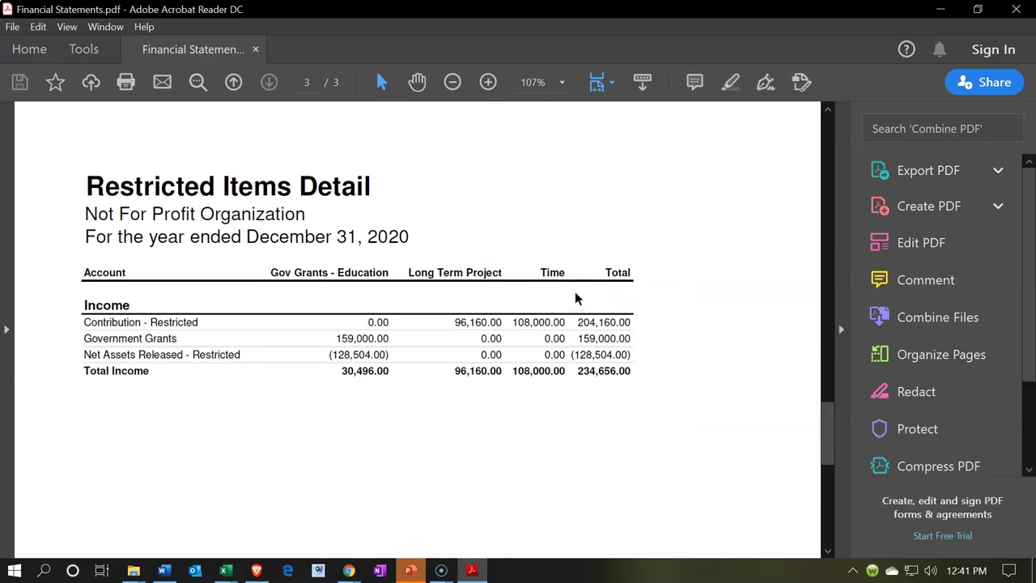
scroll(601, 323, up, 3)
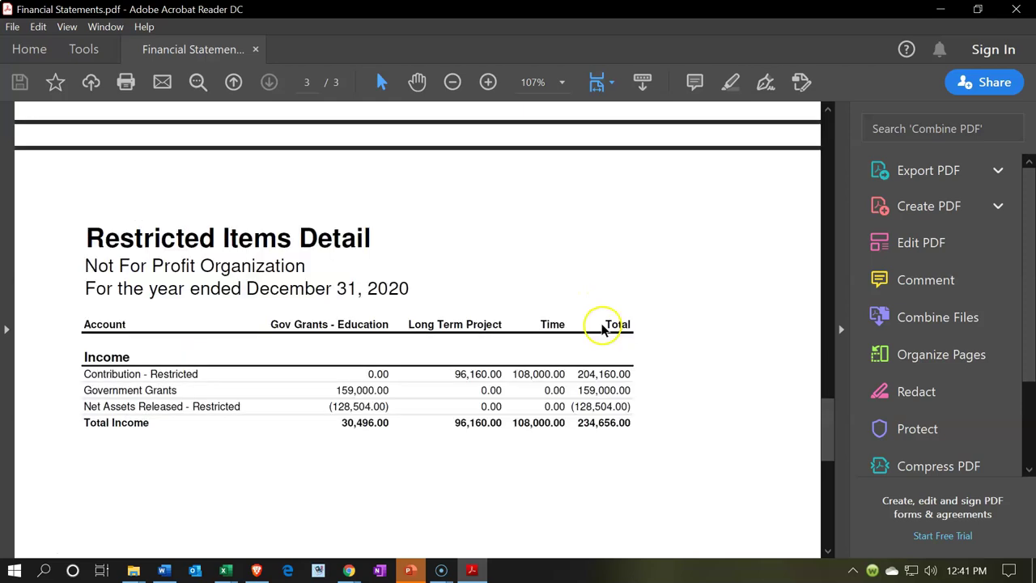